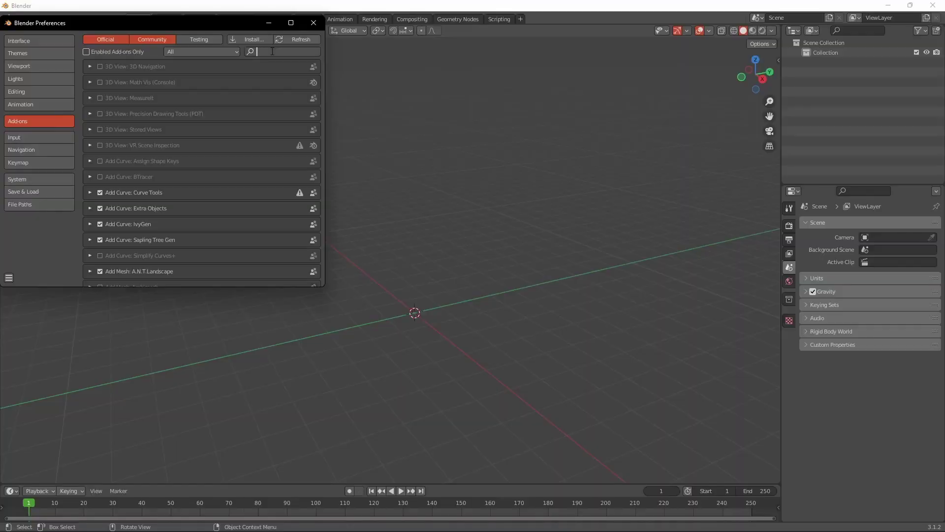
# Find the Sapling Tree Gen add-on in the preferences and keep it enabled.
pyautogui.write('sap')
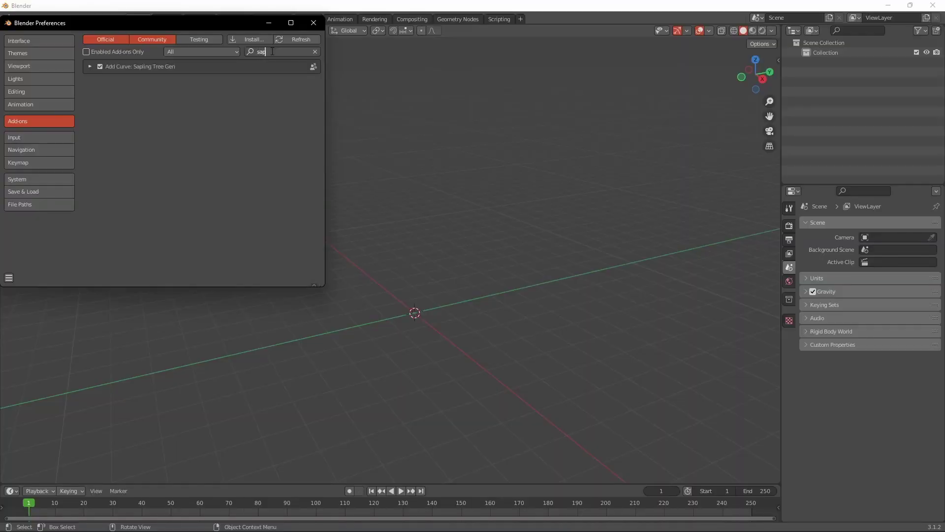
pyautogui.click(100, 66)
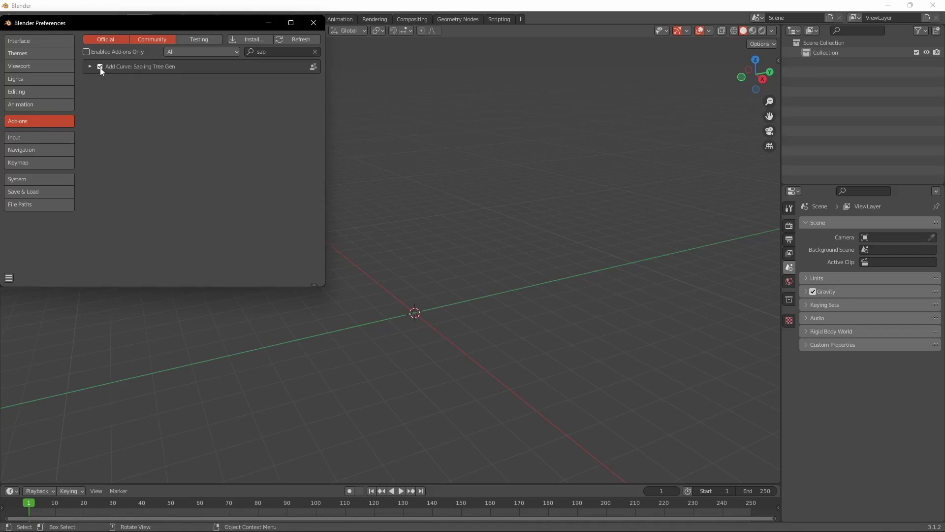
pyautogui.click(318, 28)
# Add a Sapling Tree Gen tree to the scene and load the small_pine preset.
pyautogui.hotkey('shift', 'a')
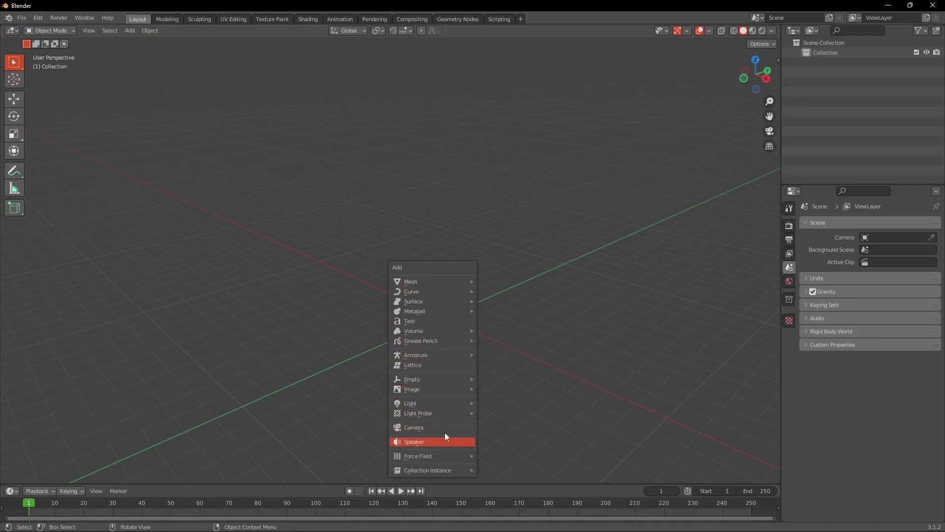
pyautogui.moveTo(424, 292)
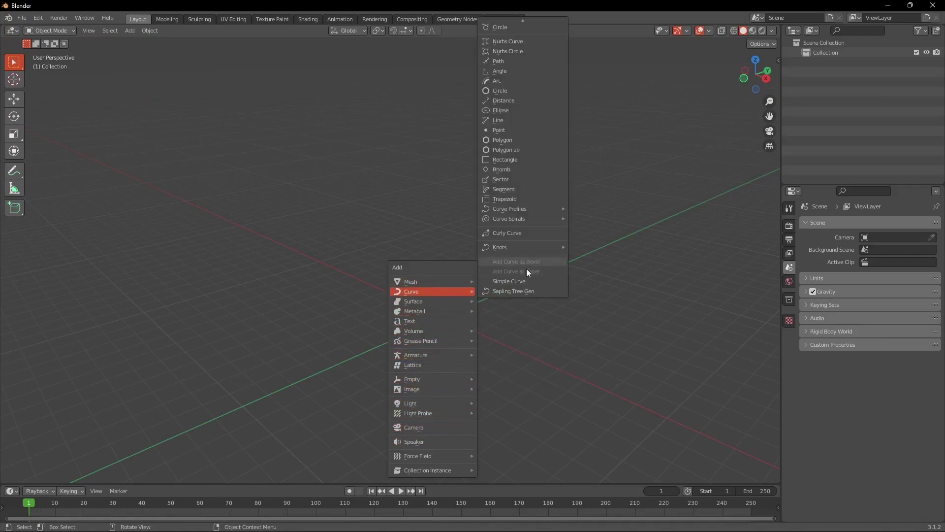
pyautogui.click(522, 289)
pyautogui.scroll(4, 451, 265)
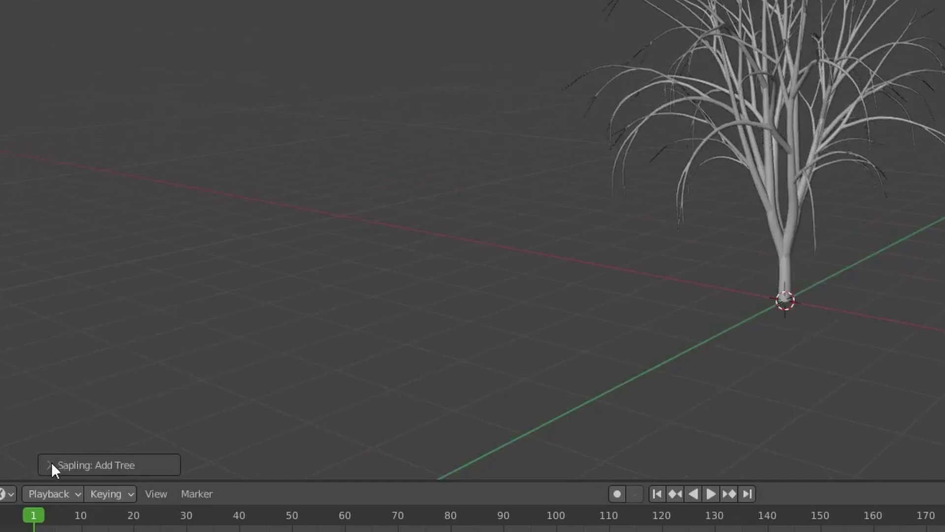
pyautogui.click(49, 465)
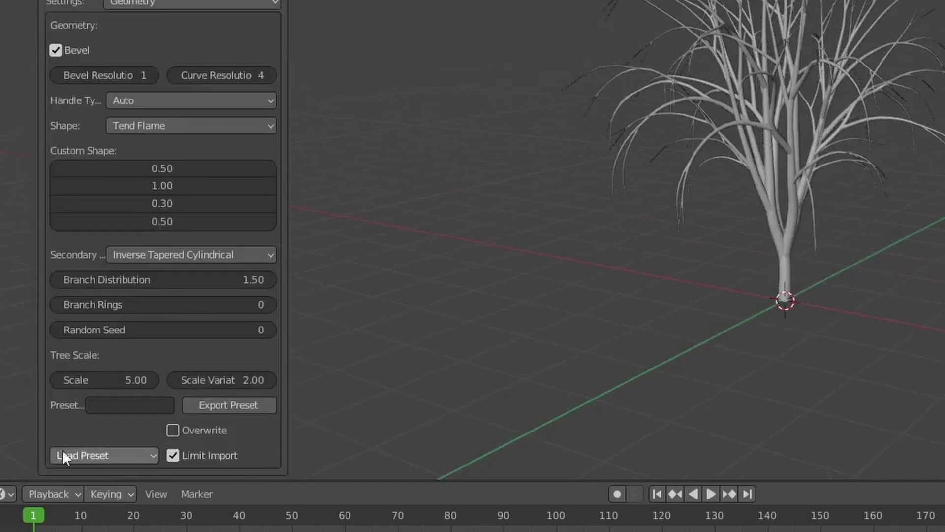
pyautogui.click(109, 453)
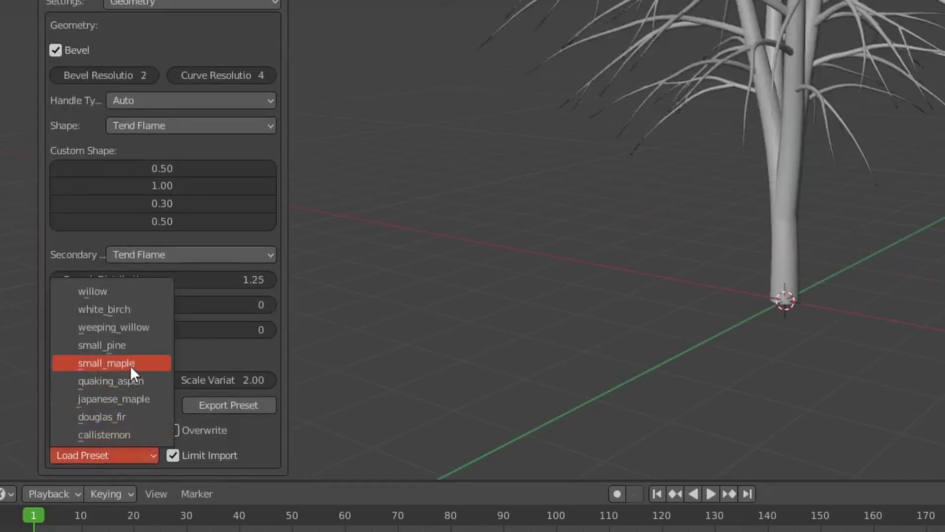
pyautogui.click(131, 347)
pyautogui.moveTo(615, 157); pyautogui.dragTo(837, 212, button='middle')
# Increase the tree's branch splitting levels by one.
pyautogui.click(202, 4)
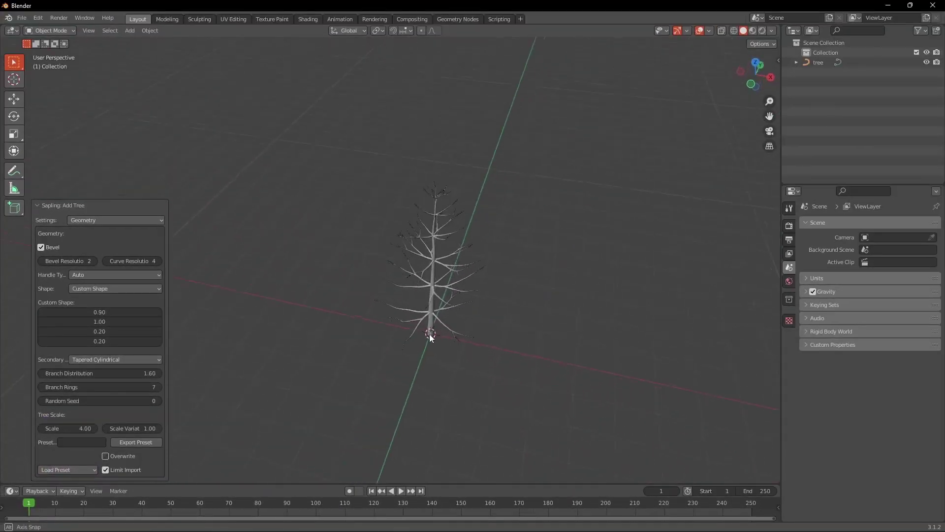
pyautogui.click(155, 285)
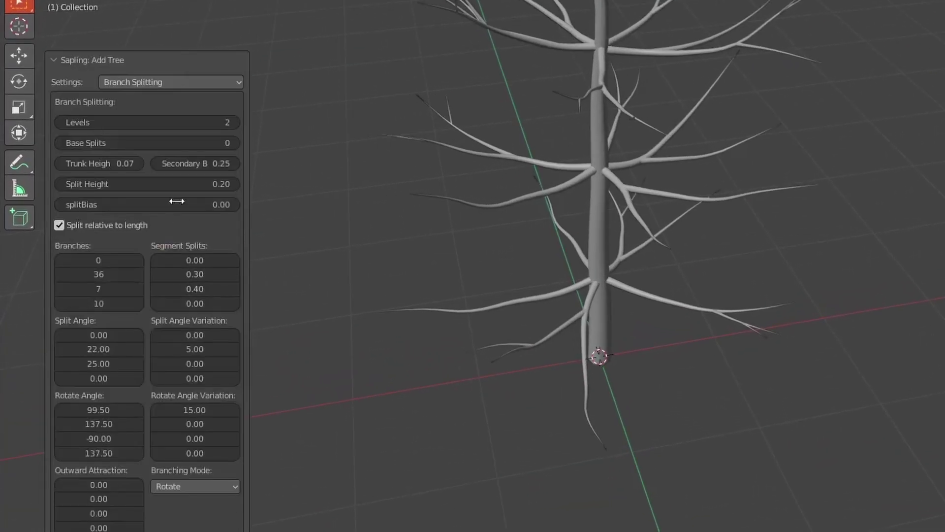
pyautogui.click(235, 122)
pyautogui.moveTo(309, 187); pyautogui.dragTo(231, 128, button='middle')
# Show the tree's leaves and set the number of leaves to 200.
pyautogui.click(187, 81)
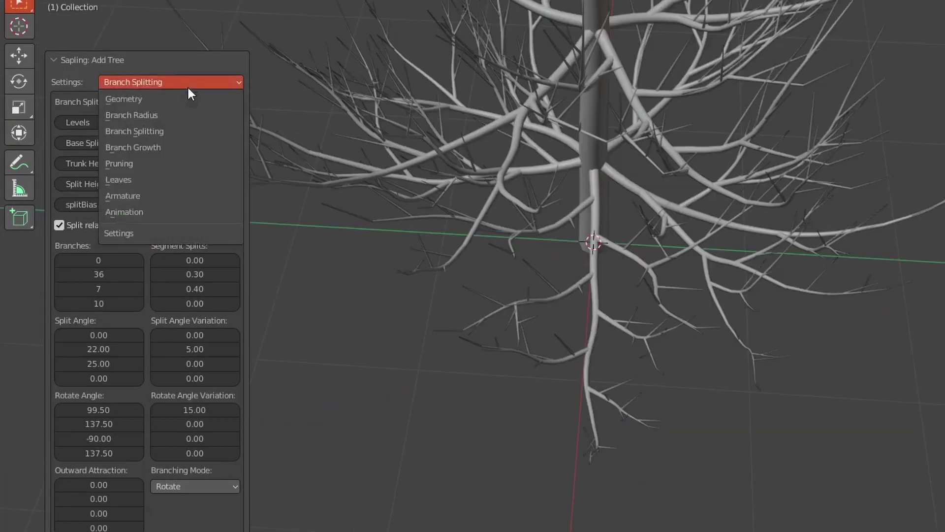
pyautogui.click(158, 182)
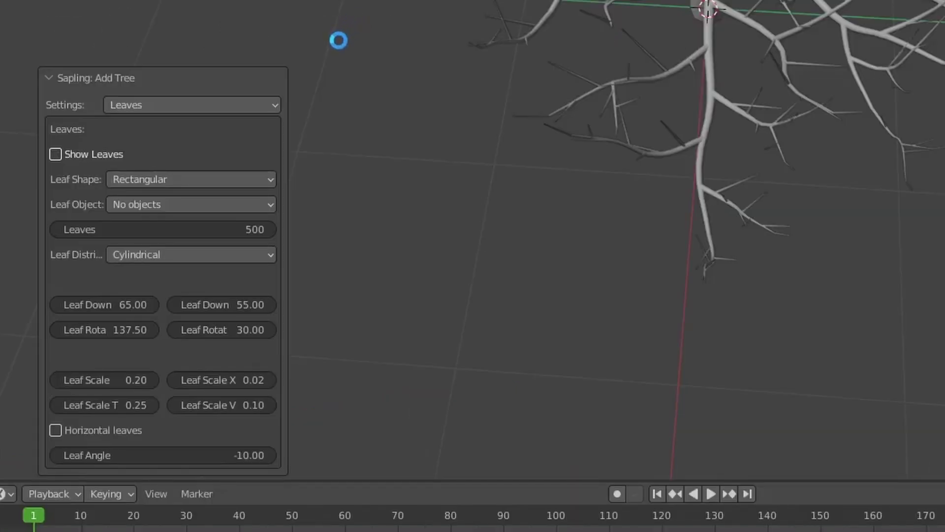
pyautogui.moveTo(339, 40); pyautogui.dragTo(342, 18, button='middle')
pyautogui.click(217, 229)
pyautogui.press('BackSpace')
pyautogui.press('BackSpace')
pyautogui.press('BackSpace')
pyautogui.write('200')
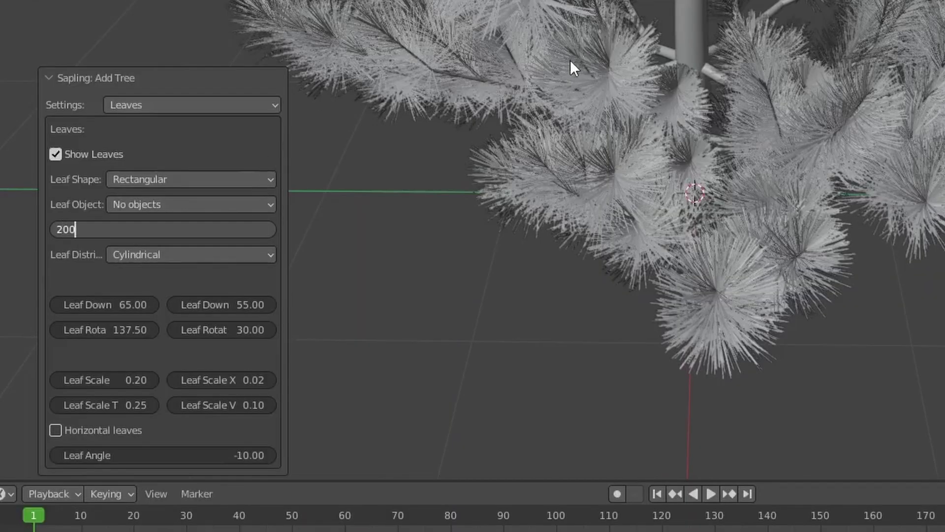
pyautogui.press('Return')
pyautogui.moveTo(556, 69); pyautogui.dragTo(313, 232, button='middle')
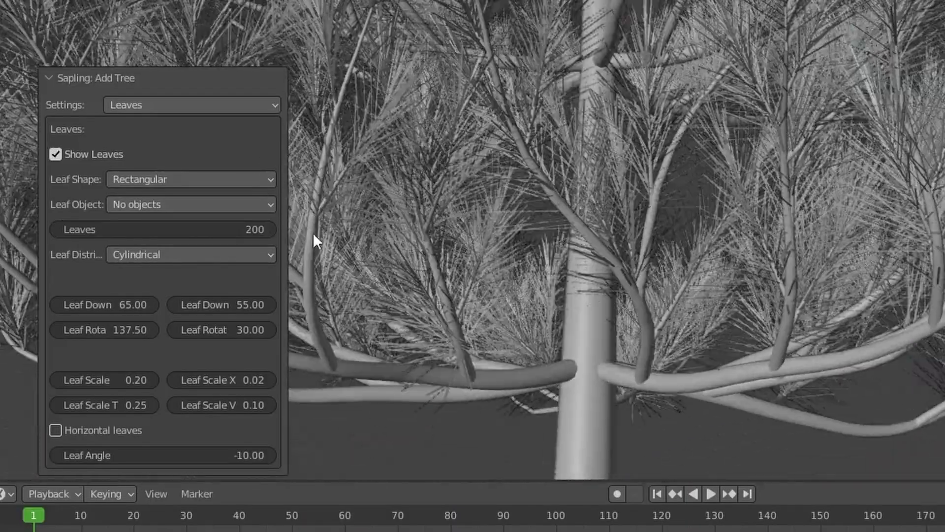
# Set the leaf scale variation to 0.75, the leaf scale X to 0.05 and the leaf scale to 0.15.
pyautogui.click(207, 405)
pyautogui.write('0.1')
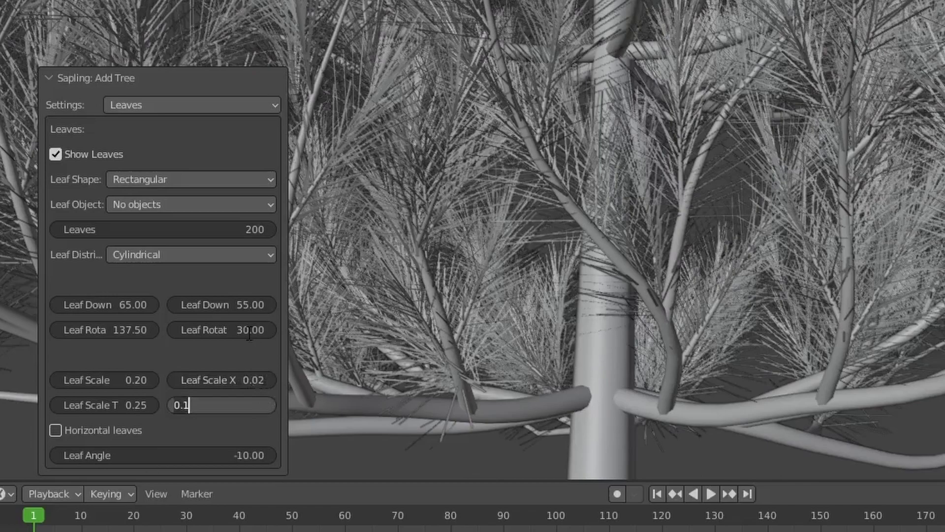
pyautogui.press('Return')
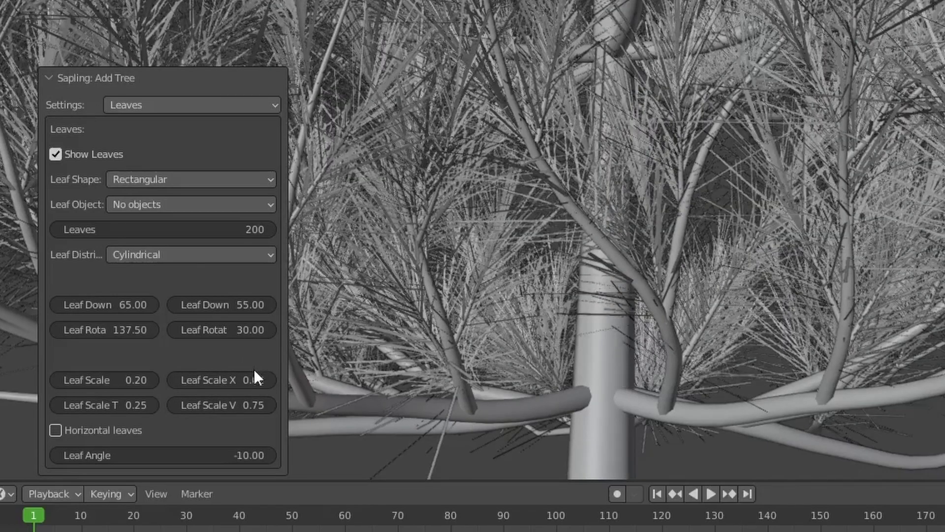
pyautogui.click(255, 379)
# Change the leaf shape to Hexagonal.
pyautogui.click(183, 383)
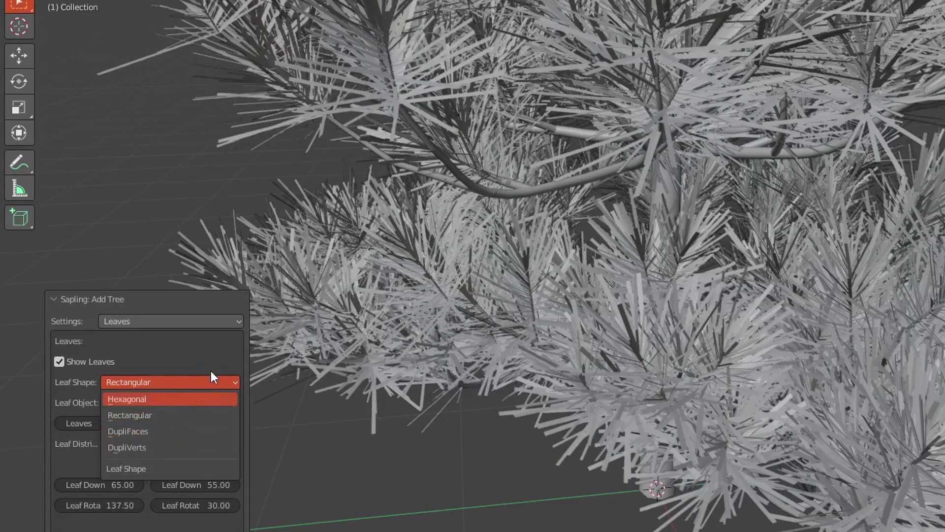
pyautogui.click(213, 398)
pyautogui.moveTo(334, 379); pyautogui.dragTo(249, 351, button='middle')
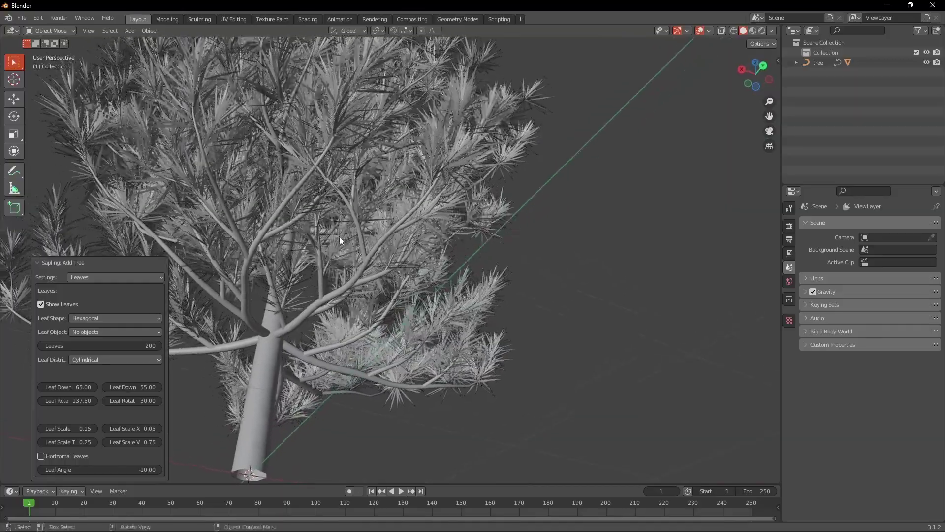
pyautogui.moveTo(329, 237); pyautogui.dragTo(359, 277, button='middle')
# Convert the tree's trunk and branches from a curve to a mesh.
pyautogui.click(362, 279)
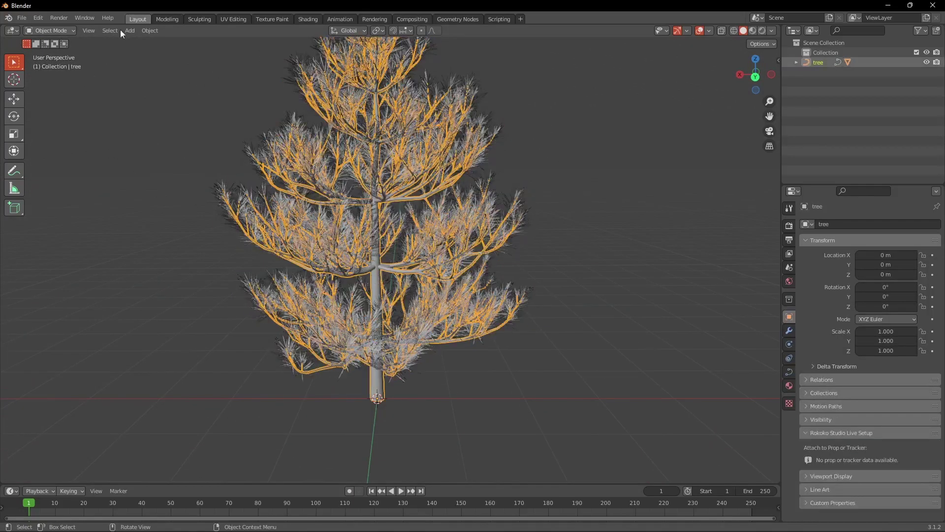
pyautogui.click(150, 31)
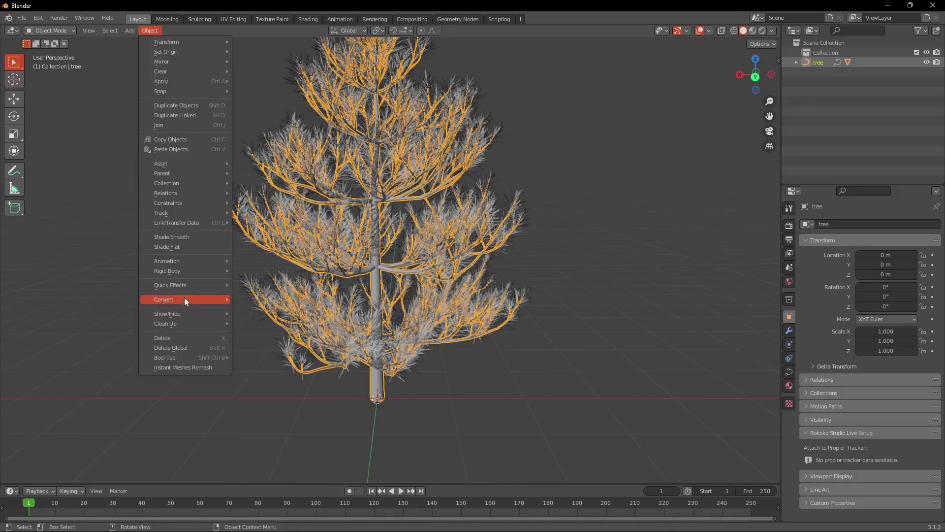
pyautogui.moveTo(181, 298)
pyautogui.click(250, 309)
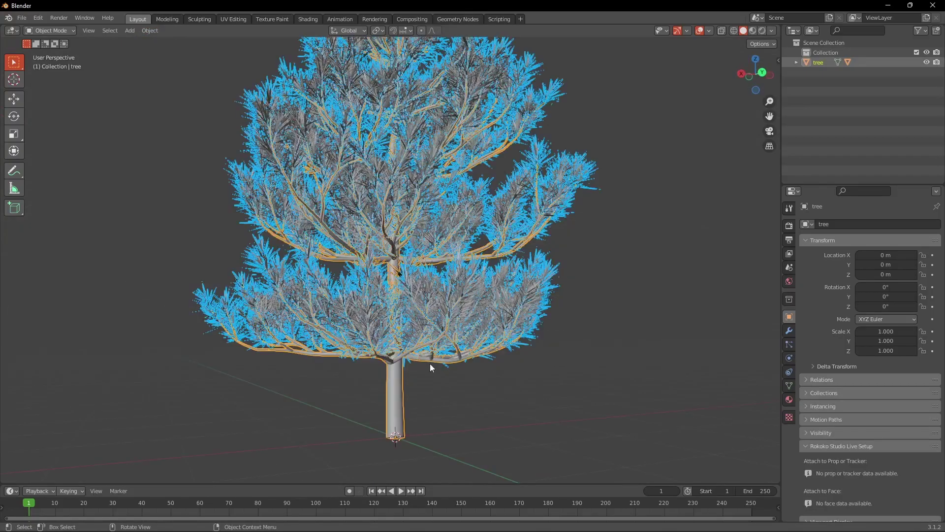
# Select one lowest branch with its leaves and all linked geometry, and separate the selection from the tree.
pyautogui.press('Tab')
pyautogui.click(595, 261)
pyautogui.moveTo(595, 261)
pyautogui.mouseDown(button='middle')
pyautogui.moveTo(492, 325)
pyautogui.moveTo(452, 315)
pyautogui.moveTo(488, 238)
pyautogui.moveTo(539, 222)
pyautogui.moveTo(547, 251)
pyautogui.mouseUp(button='middle')
pyautogui.scroll(-3, 548, 256)
pyautogui.press('c')
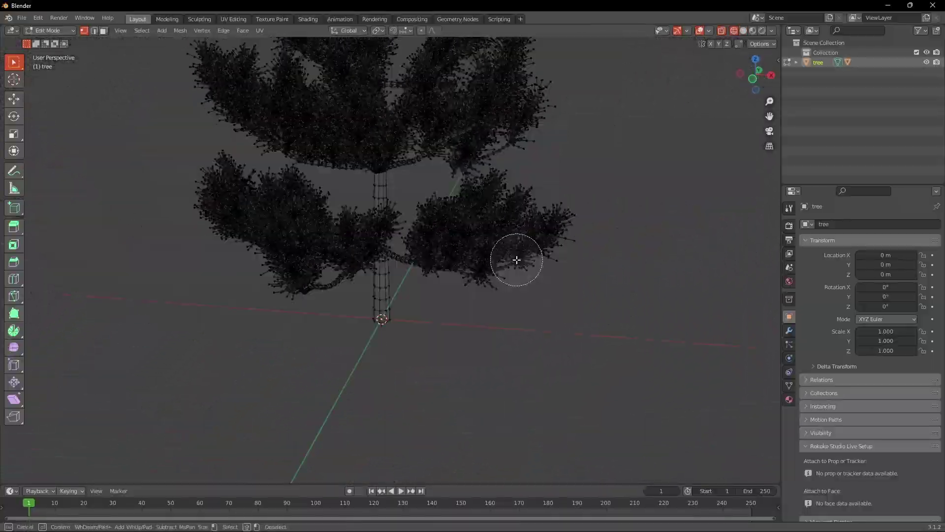
pyautogui.moveTo(595, 209)
pyautogui.mouseDown()
pyautogui.moveTo(551, 224)
pyautogui.moveTo(506, 188)
pyautogui.moveTo(465, 217)
pyautogui.moveTo(433, 261)
pyautogui.moveTo(406, 243)
pyautogui.moveTo(512, 236)
pyautogui.moveTo(444, 209)
pyautogui.mouseUp()
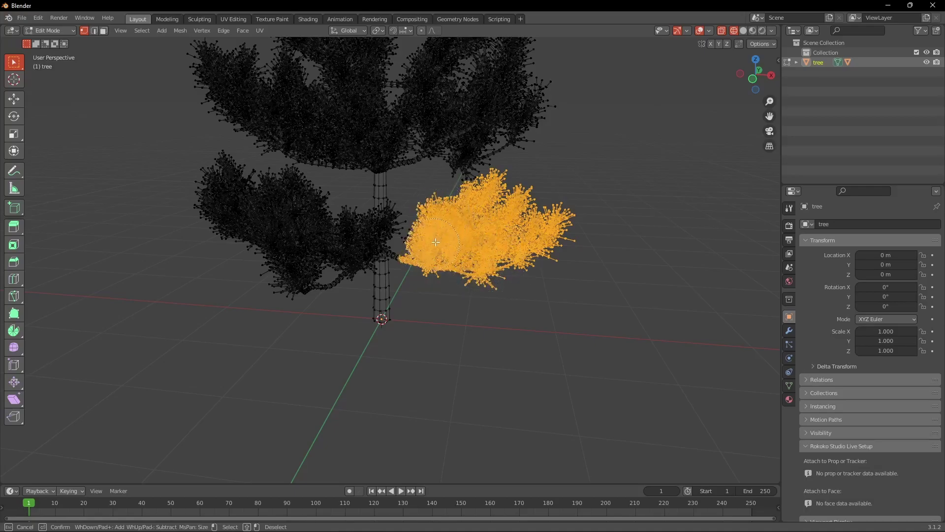
pyautogui.press('Escape')
pyautogui.moveTo(581, 216); pyautogui.dragTo(421, 247, button='middle')
pyautogui.hotkey('ctrl', 'l')
pyautogui.press('p')
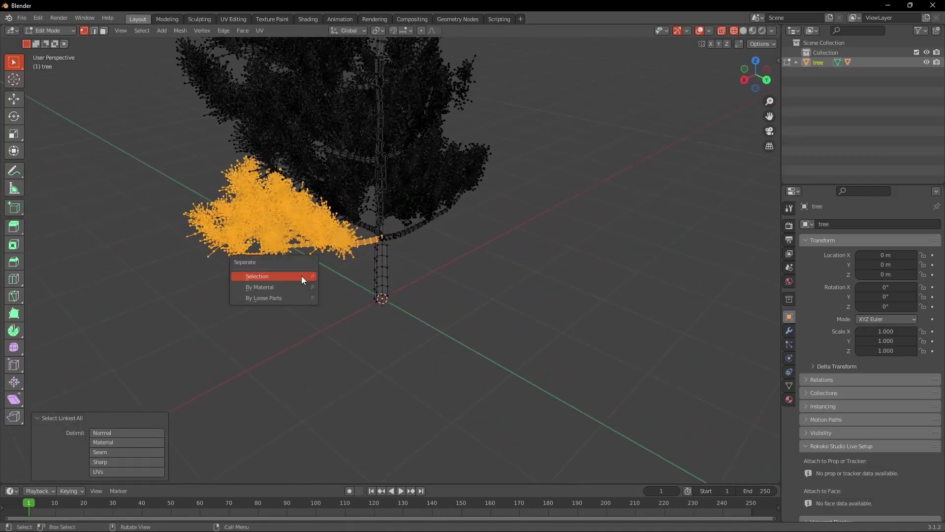
pyautogui.click(297, 276)
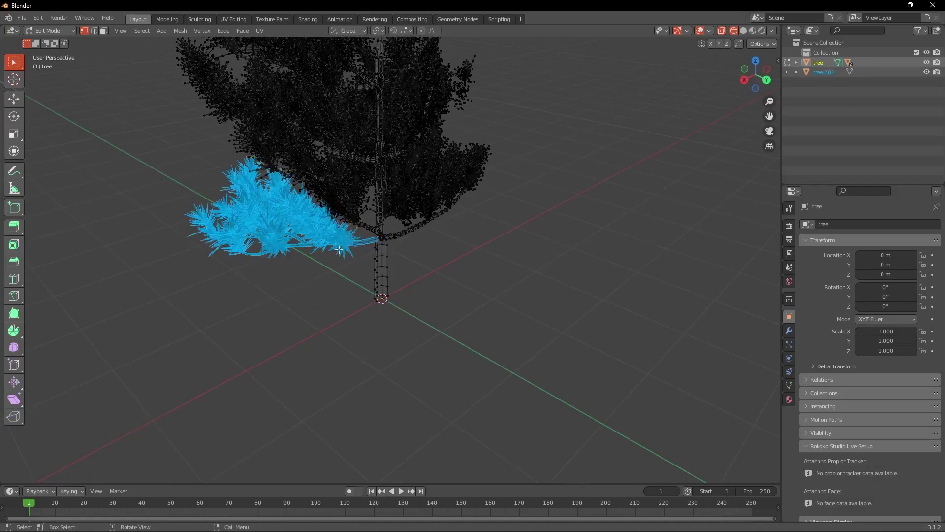
# Delete the remaining tree and its leaves, keeping only the separated branch, and display the scene in solid shading.
pyautogui.press('Tab')
pyautogui.press('x')
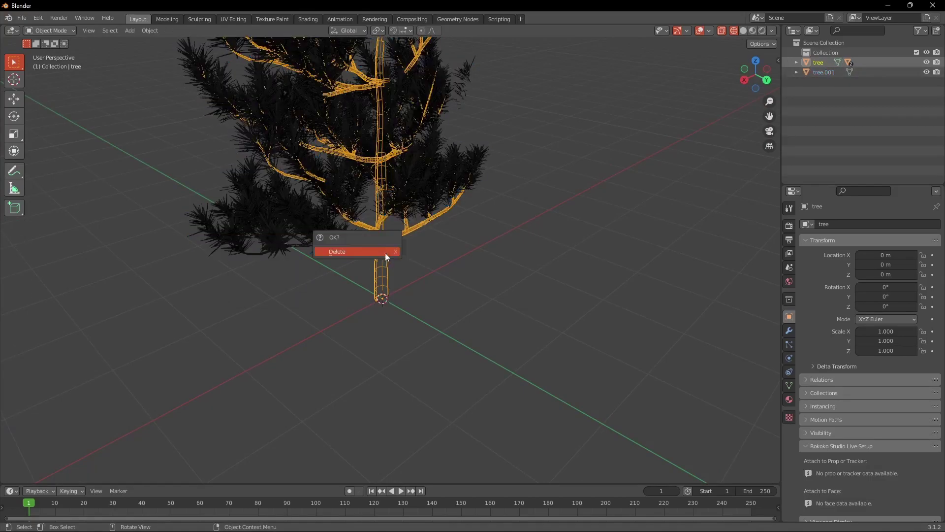
pyautogui.click(385, 252)
pyautogui.click(411, 197)
pyautogui.press('x')
pyautogui.click(411, 198)
pyautogui.moveTo(406, 221)
pyautogui.mouseDown(button='middle')
pyautogui.moveTo(379, 229)
pyautogui.moveTo(483, 193)
pyautogui.moveTo(524, 250)
pyautogui.mouseUp(button='middle')
pyautogui.click(743, 31)
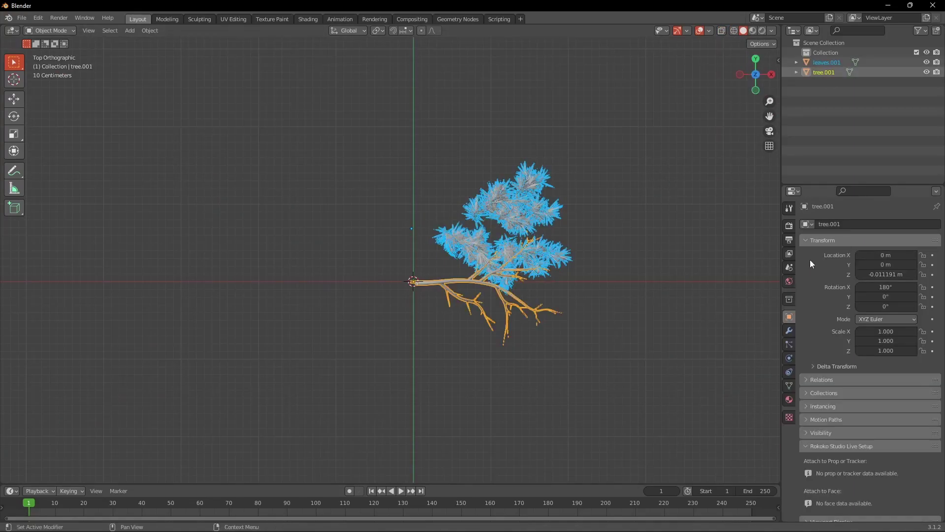
# Set the branch's Z location to 0 m and zero the location of its leaves.
pyautogui.click(873, 274)
pyautogui.write('0')
pyautogui.press('Return')
pyautogui.click(552, 211)
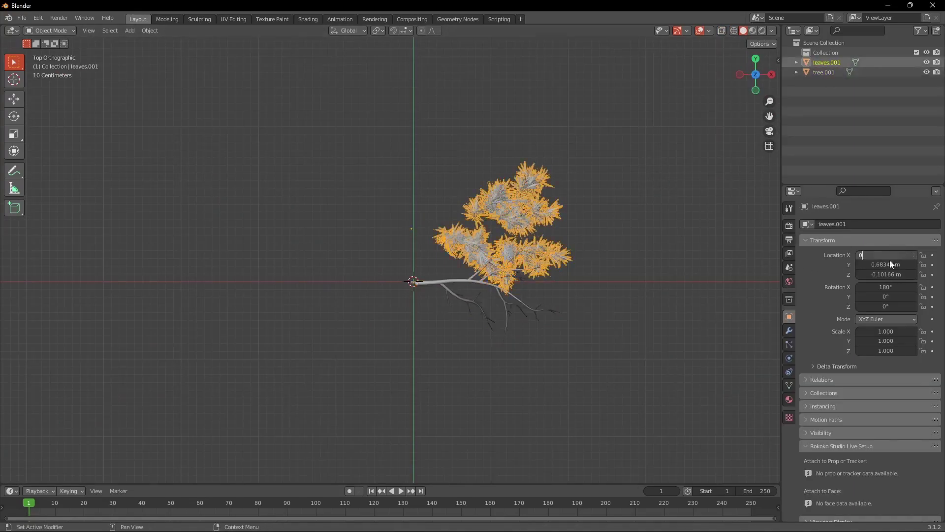
pyautogui.write('0')
pyautogui.press('Return')
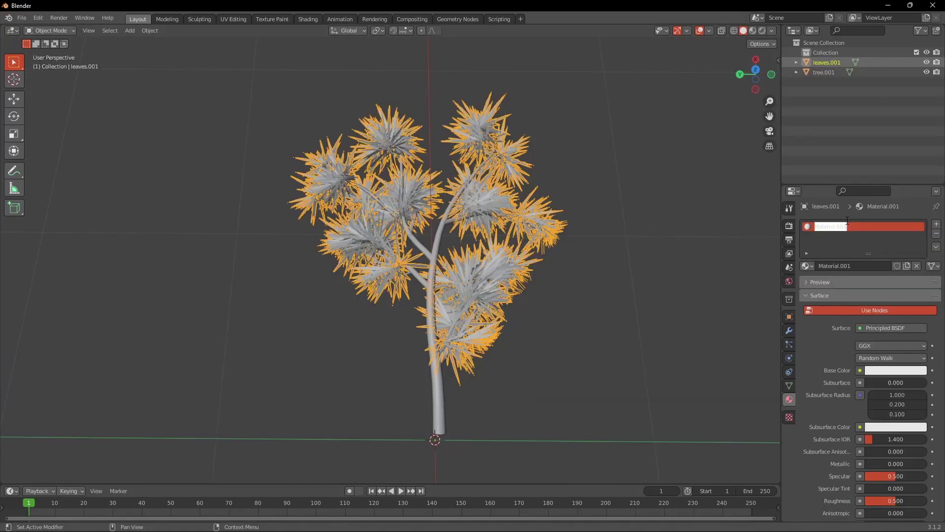
# Name the branch's material brown and join the leaves into the branch object.
pyautogui.write('rown')
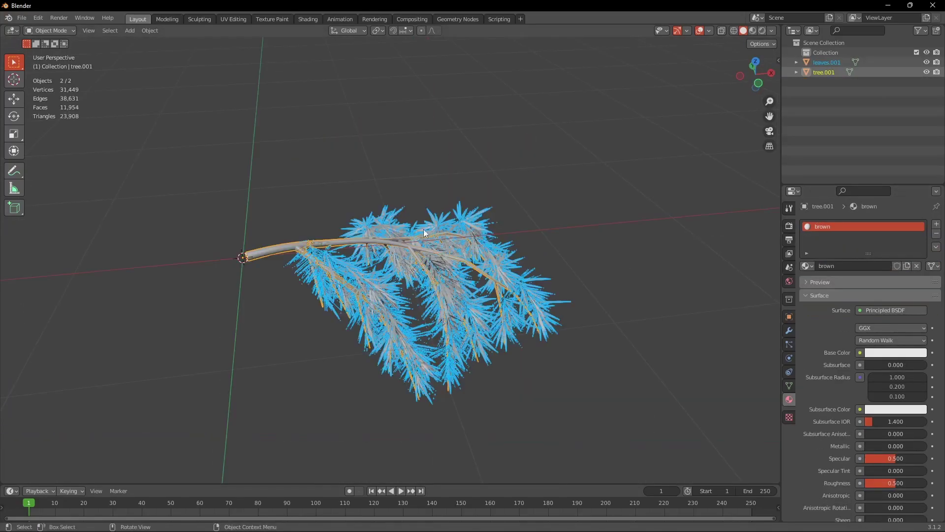
pyautogui.click(432, 227)
pyautogui.click(432, 238)
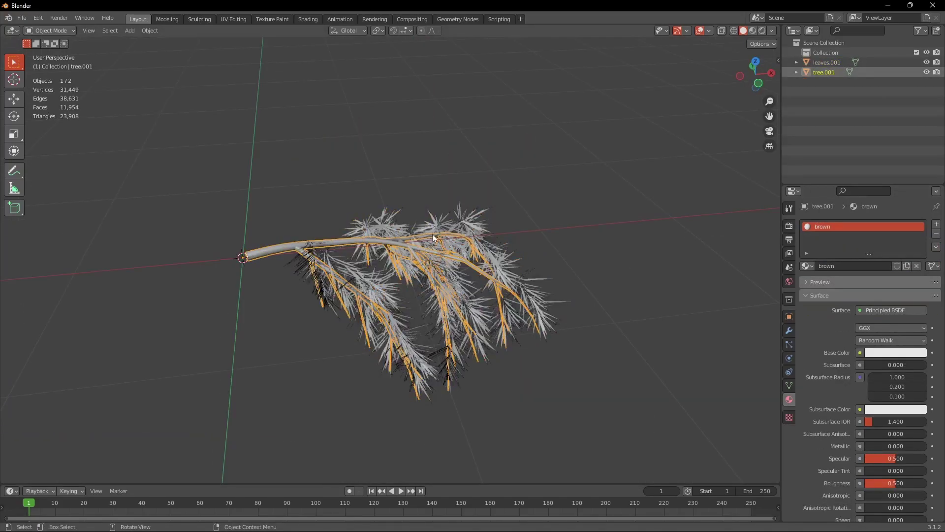
pyautogui.click(420, 227)
pyautogui.keyDown('shift'); pyautogui.click(397, 236); pyautogui.keyUp('shift')
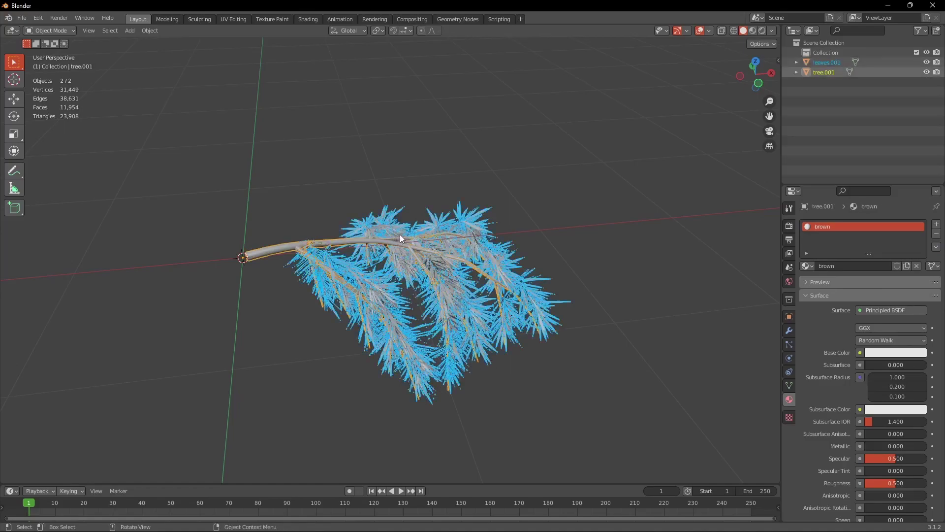
pyautogui.hotkey('ctrl', 'j')
# Apply the joined branch's transforms.
pyautogui.moveTo(399, 240); pyautogui.dragTo(449, 281, button='middle')
pyautogui.hotkey('ctrl', 'a')
pyautogui.click(400, 331)
# Unwrap the whole branch mesh with Smart UV Project using an island margin of 0.01.
pyautogui.press('Tab')
pyautogui.press('a')
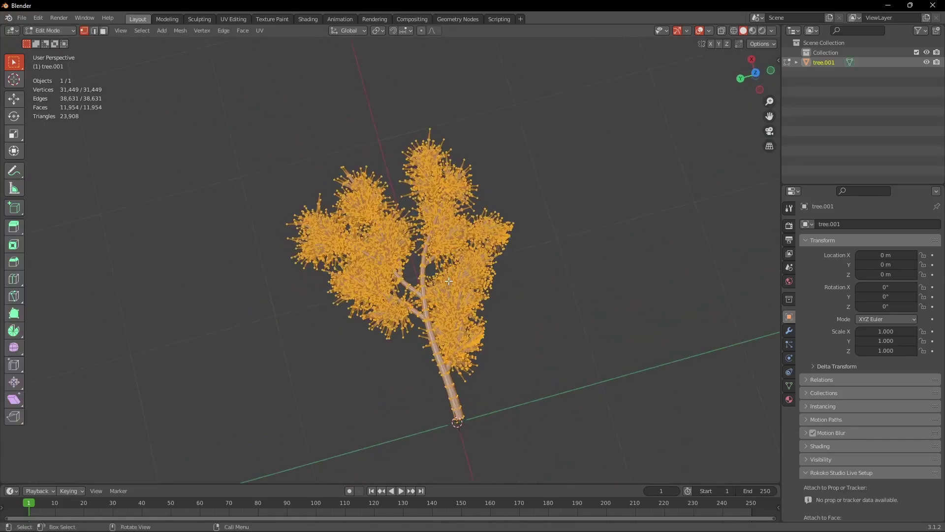
pyautogui.press('u')
pyautogui.click(436, 292)
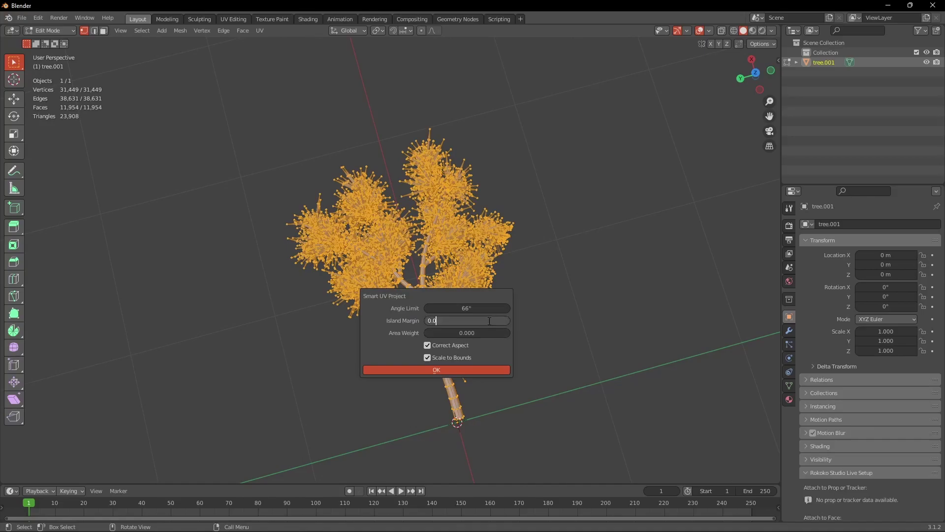
pyautogui.press('Return')
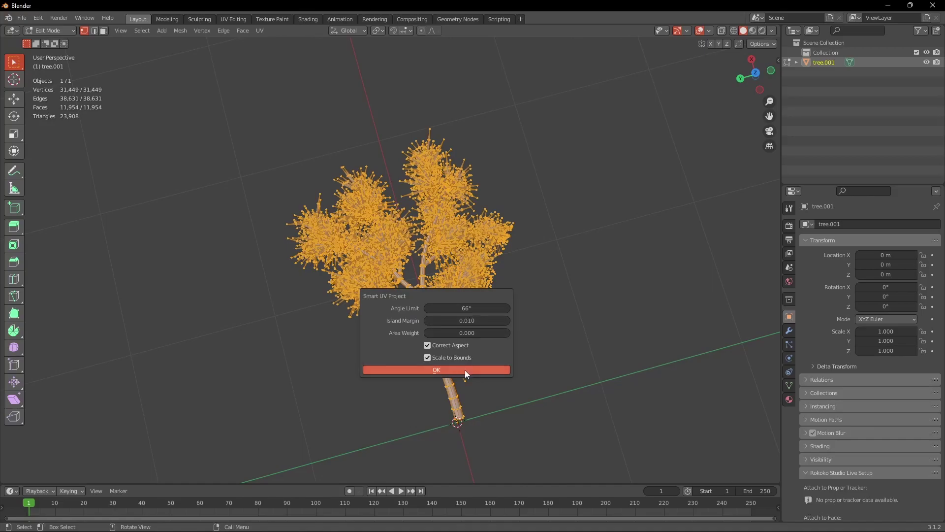
pyautogui.click(465, 370)
pyautogui.click(465, 370)
pyautogui.press('a')
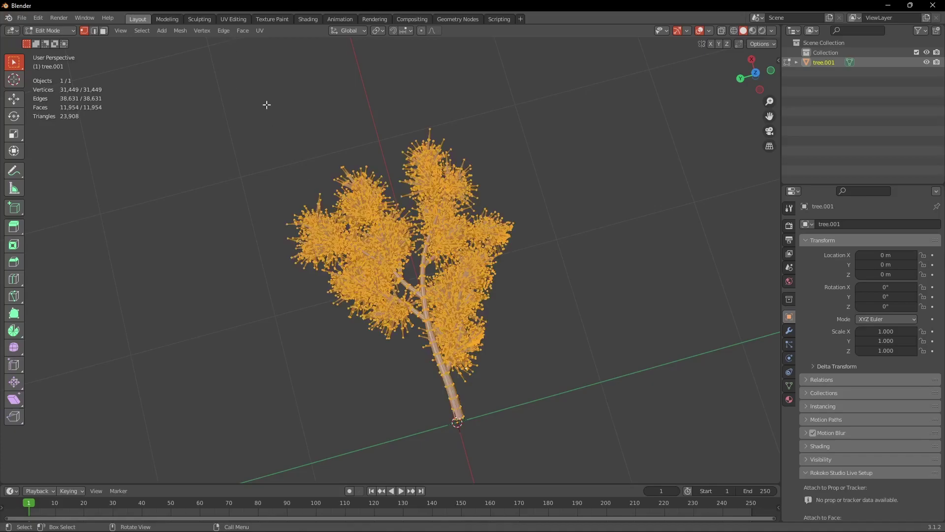
# Open the UV Editing workspace to examine the branch's unwrapped UV layout.
pyautogui.click(233, 19)
pyautogui.scroll(4, 228, 264)
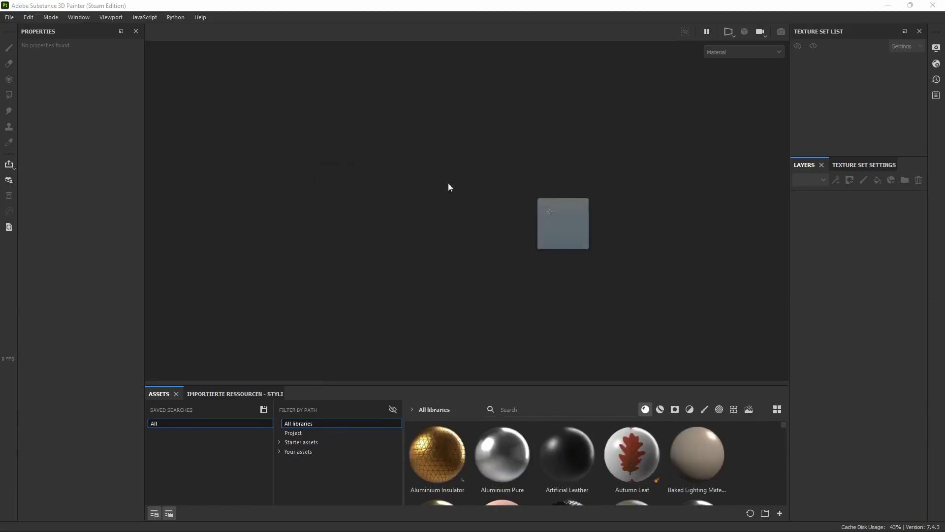
# Switch to Substance 3D Painter and create a new project from branch.fbx with a document resolution of 2048.
pyautogui.moveTo(448, 183); pyautogui.dragTo(373, 168)
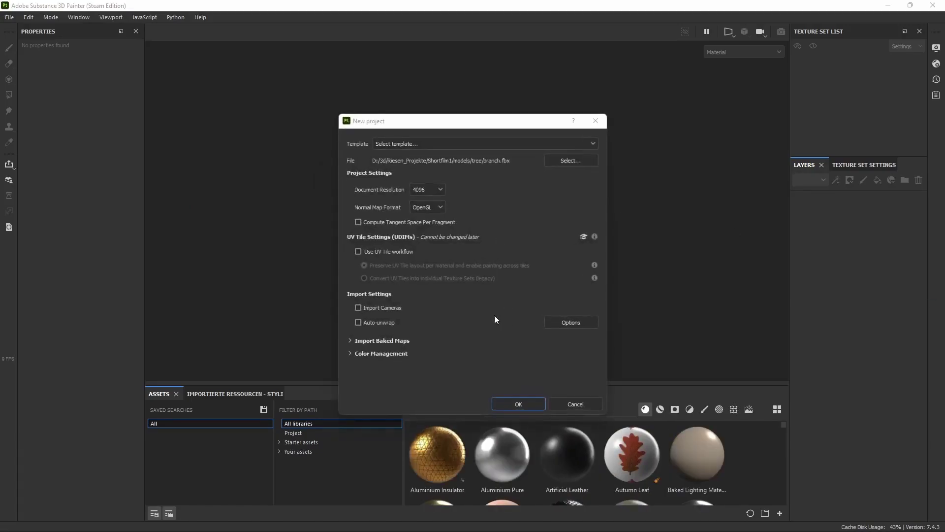
pyautogui.click(427, 190)
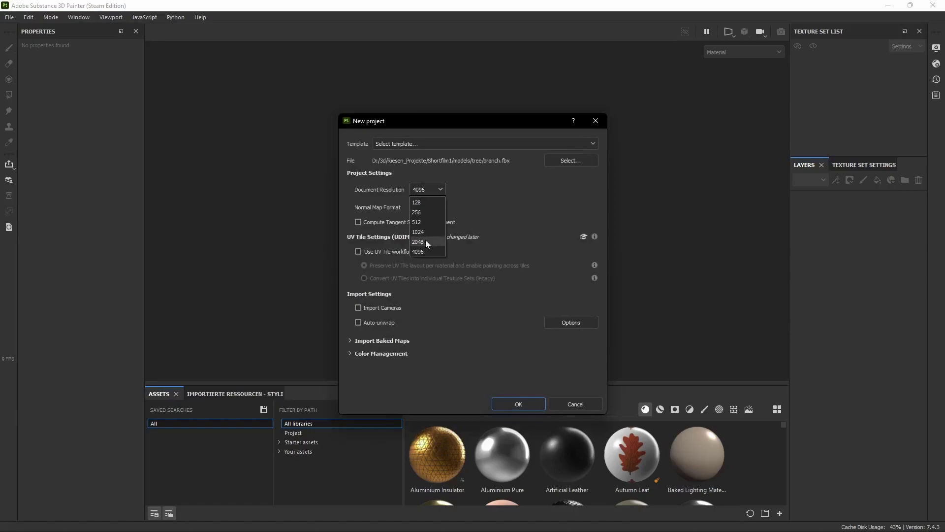
pyautogui.click(424, 241)
pyautogui.click(517, 404)
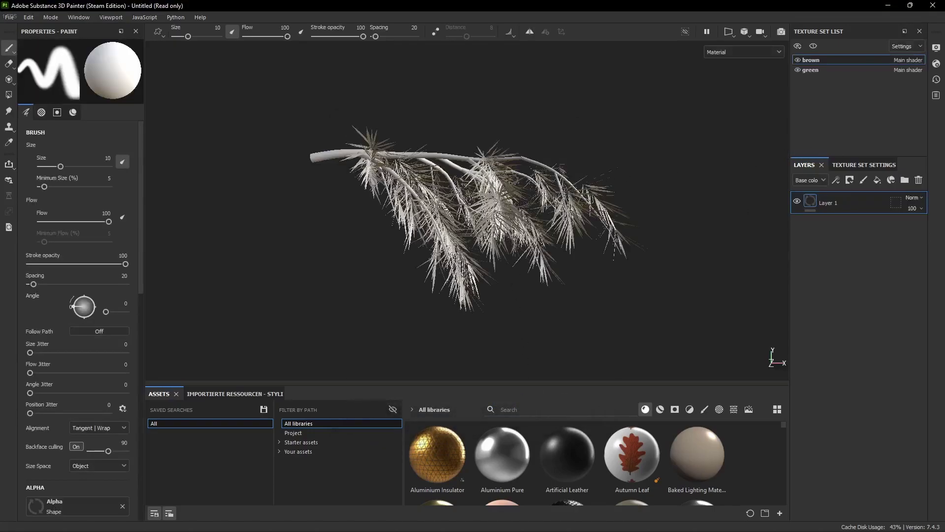
# Configure mesh map baking with output size 2048, dilation width 128 and max frontal and rear distances of 0.1.
pyautogui.keyDown('alt'); pyautogui.moveTo(709, 172); pyautogui.dragTo(640, 190); pyautogui.keyUp('alt')
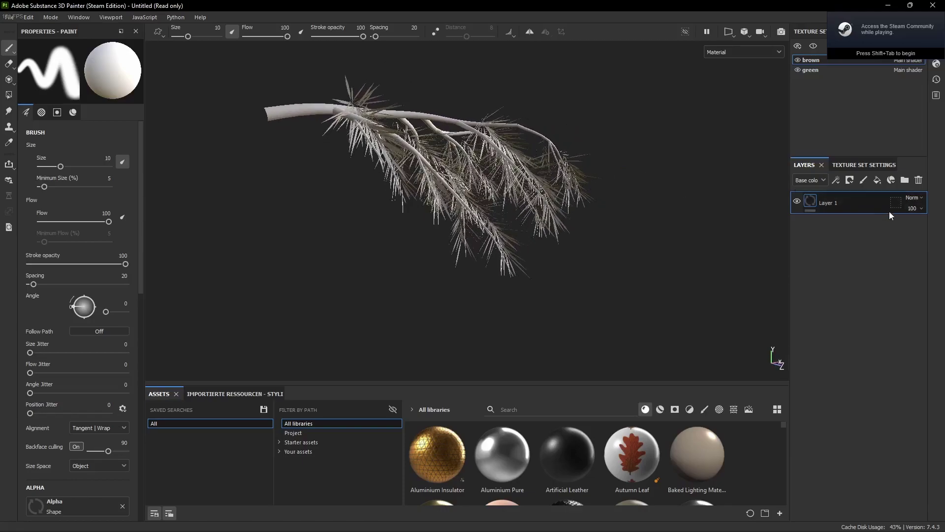
pyautogui.click(857, 168)
pyautogui.scroll(-2, 878, 409)
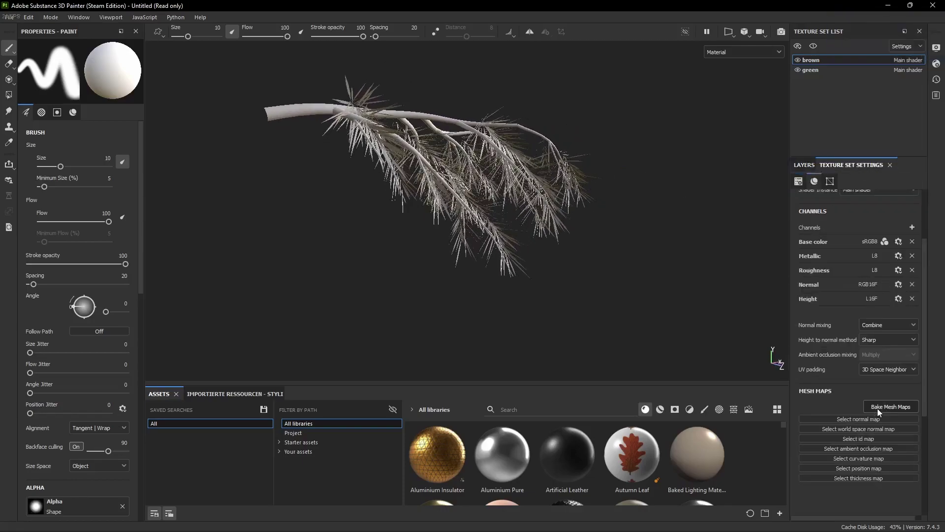
pyautogui.click(882, 411)
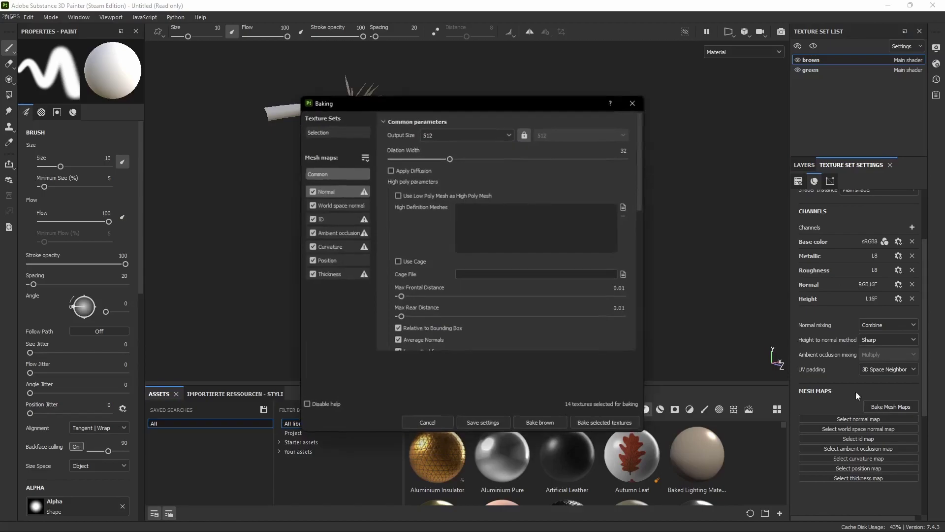
pyautogui.click(443, 132)
pyautogui.click(442, 206)
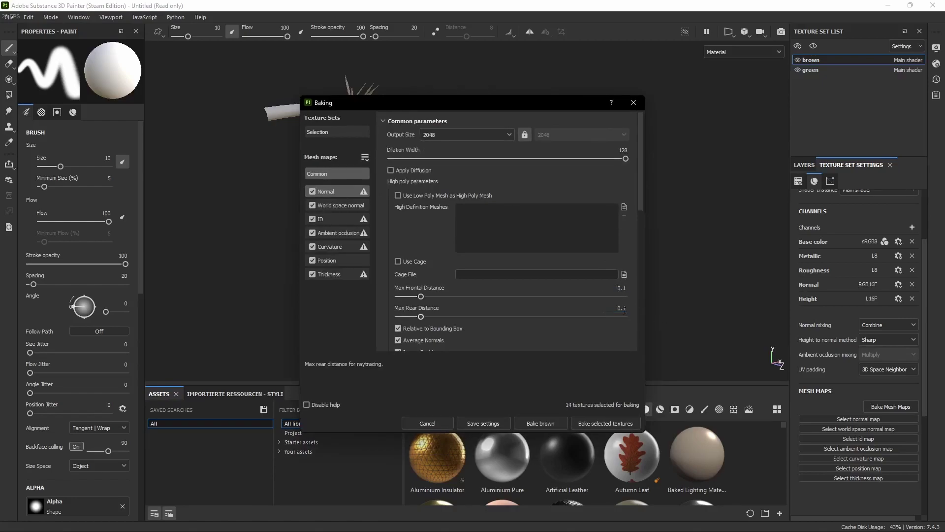
# Set the baking antialiasing to Subsampling 2x2 and bake the mesh maps for the selected texture sets.
pyautogui.scroll(-3, 592, 295)
pyautogui.click(537, 278)
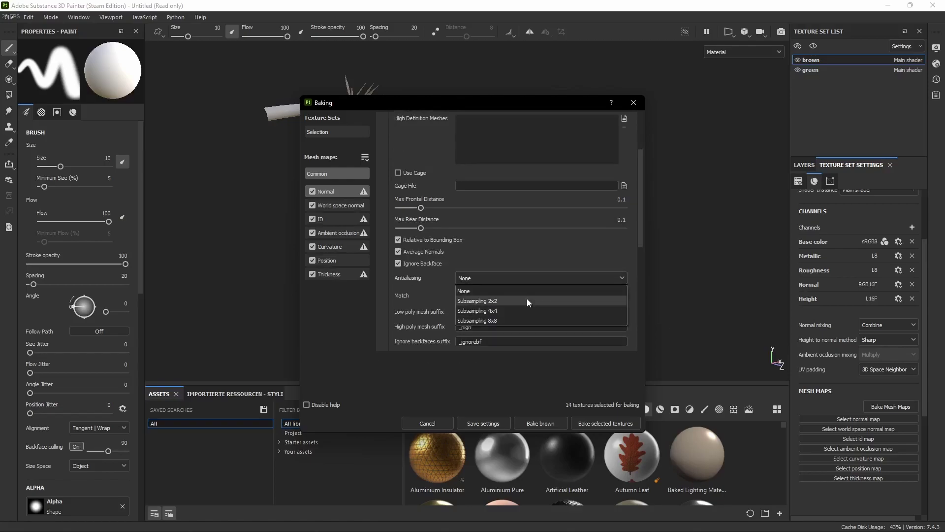
pyautogui.click(527, 298)
pyautogui.scroll(3, 527, 295)
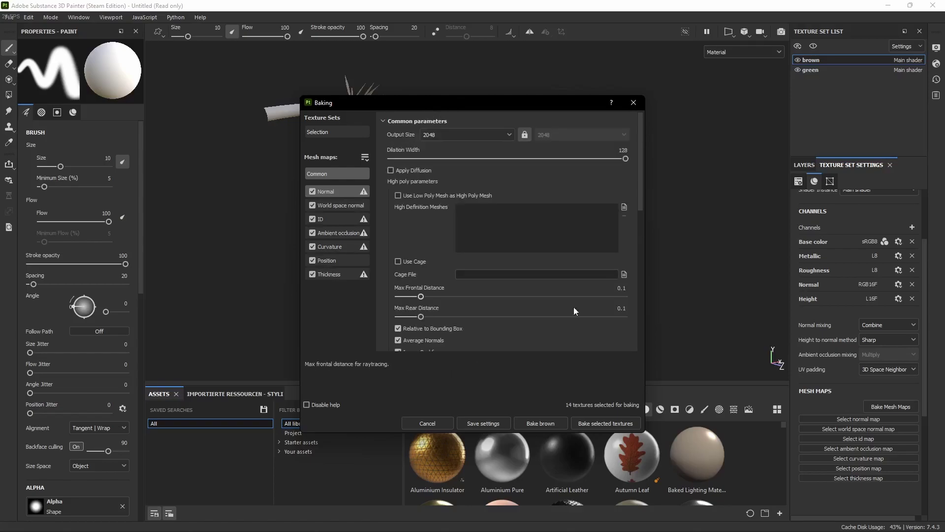
pyautogui.click(598, 425)
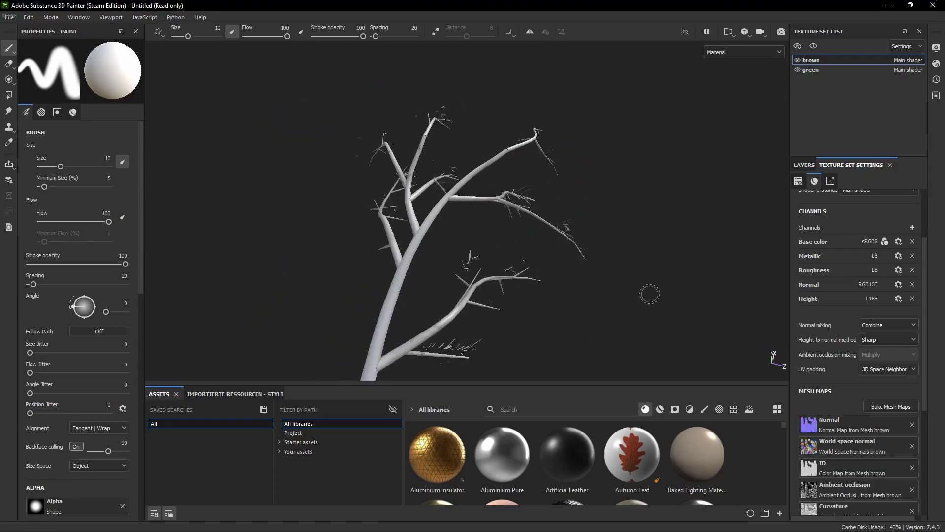
# Replace the brown texture set's default paint layer with a fill layer that affects only the color channel.
pyautogui.moveTo(583, 165)
pyautogui.keyDown('alt'); pyautogui.mouseDown()
pyautogui.moveTo(565, 106)
pyautogui.moveTo(631, 201)
pyautogui.moveTo(610, 148)
pyautogui.moveTo(617, 203)
pyautogui.mouseUp(); pyautogui.keyUp('alt')
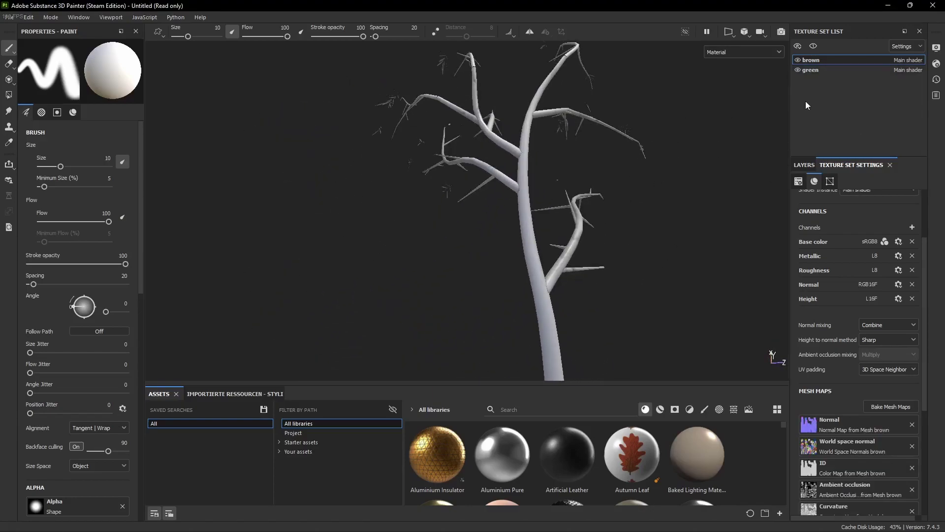
pyautogui.click(805, 166)
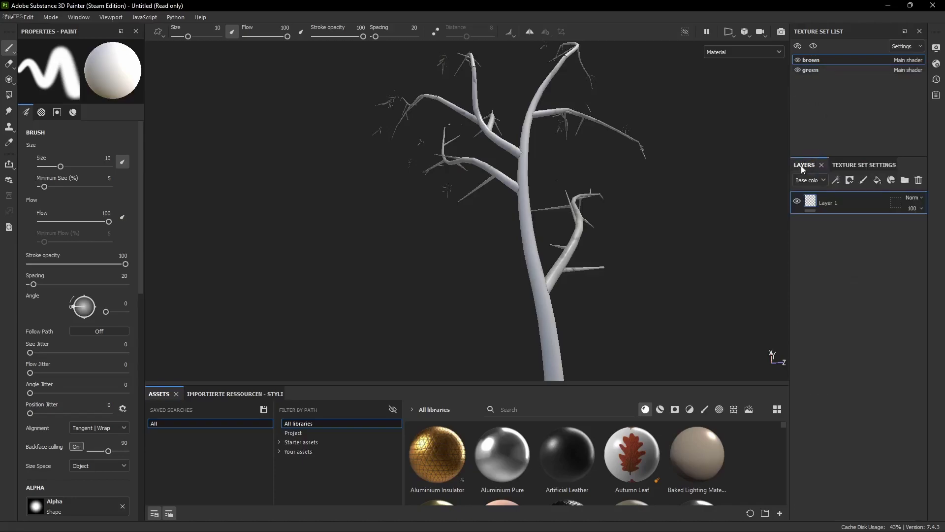
pyautogui.click(862, 166)
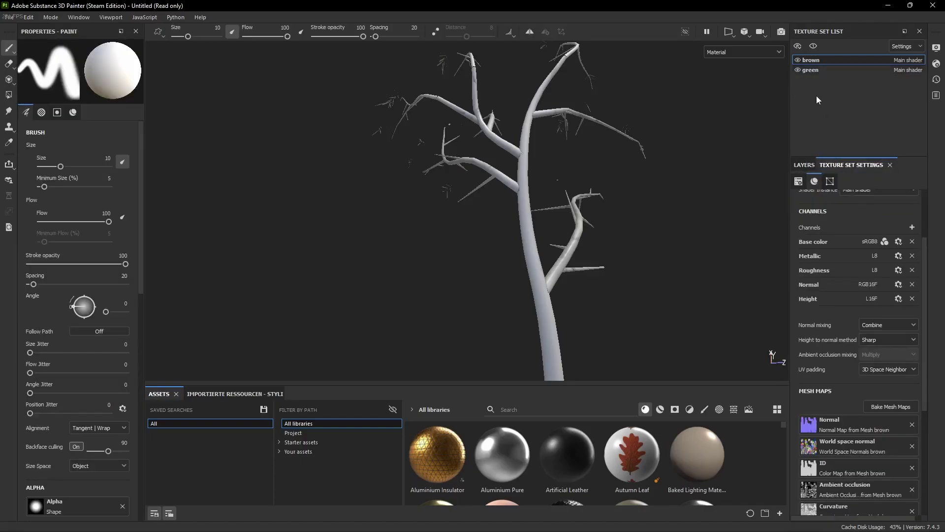
pyautogui.click(804, 165)
pyautogui.press('Delete')
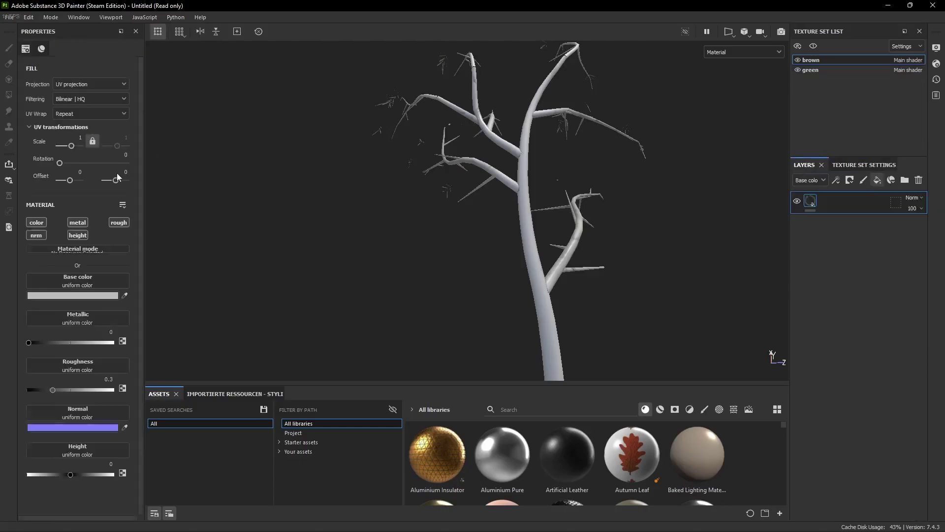
pyautogui.click(35, 224)
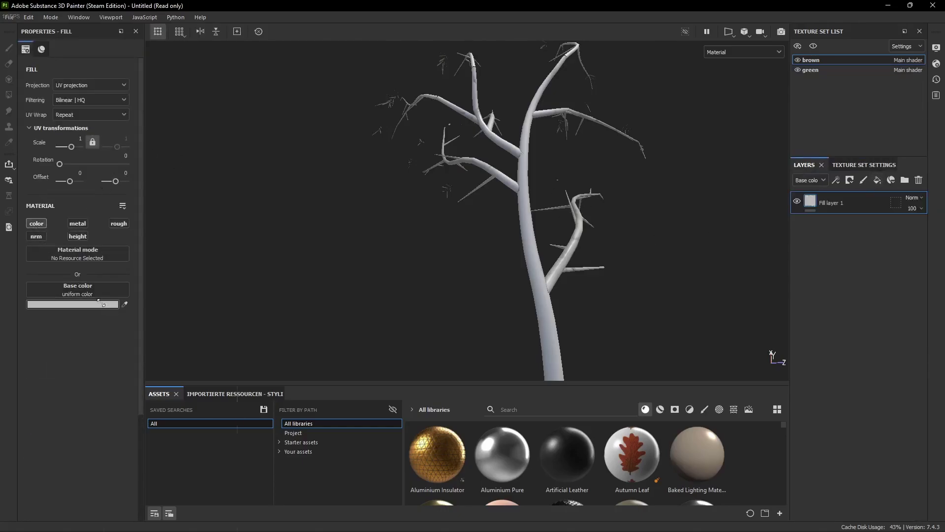
# Give the fill layer a dark brown base color, enable its roughness channel and set roughness to 0.9.
pyautogui.click(101, 301)
pyautogui.click(226, 421)
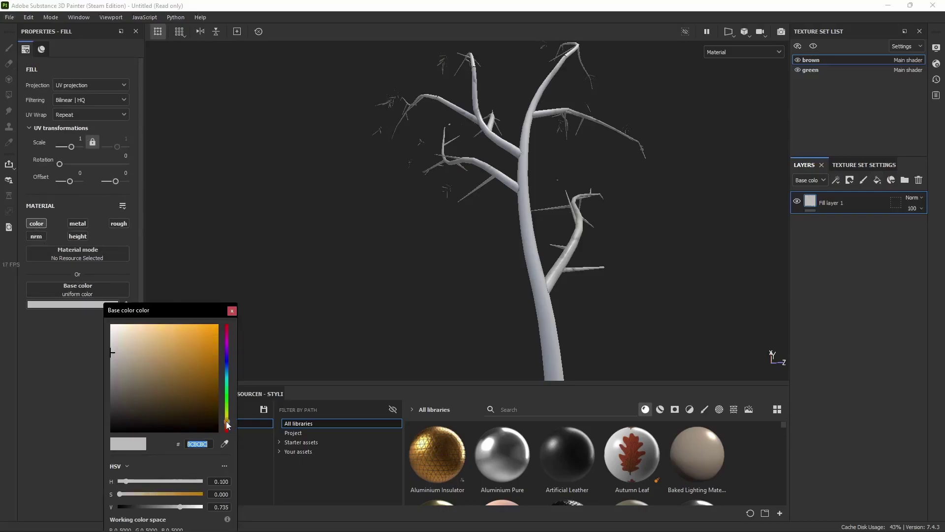
pyautogui.click(134, 398)
pyautogui.click(119, 223)
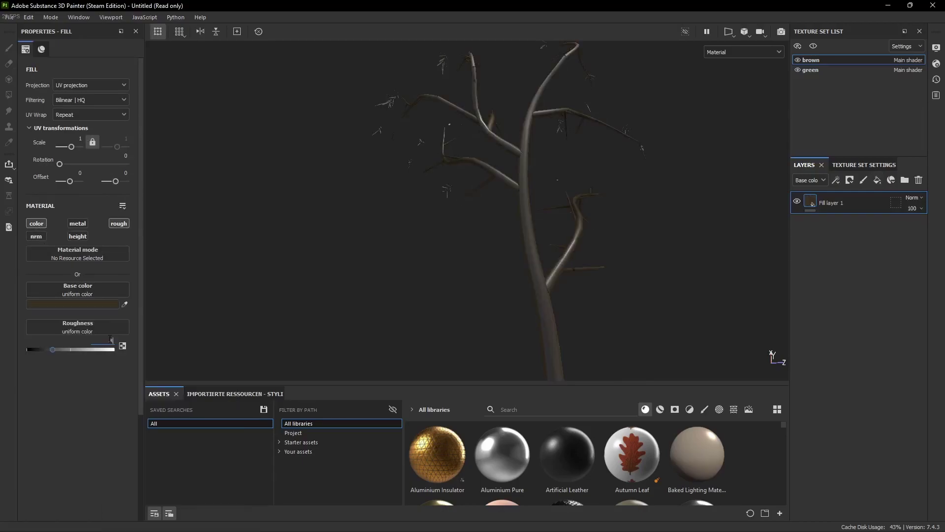
pyautogui.click(110, 339)
pyautogui.write('0.8')
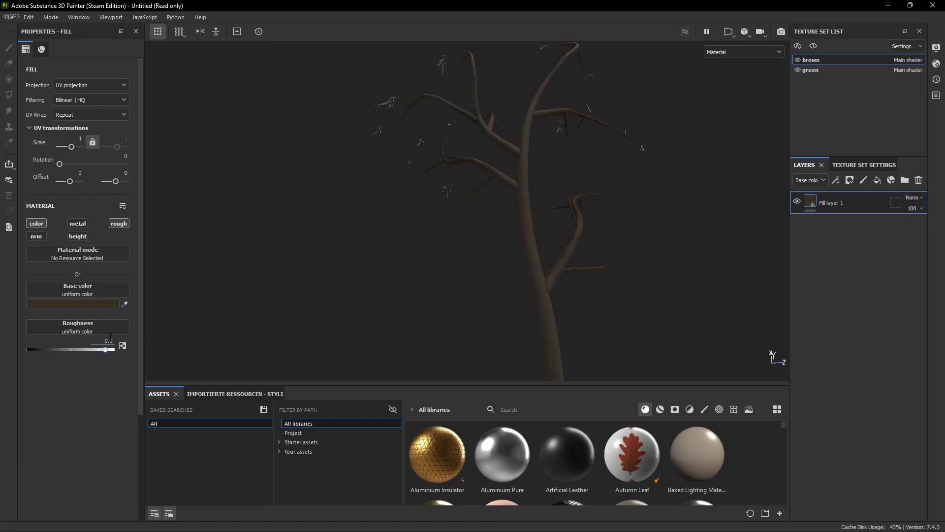
# Add a second, color-only fill layer with a slightly darker brown than the first, sampled from the first layer's color.
pyautogui.keyDown('alt'); pyautogui.moveTo(620, 214); pyautogui.dragTo(556, 230); pyautogui.keyUp('alt')
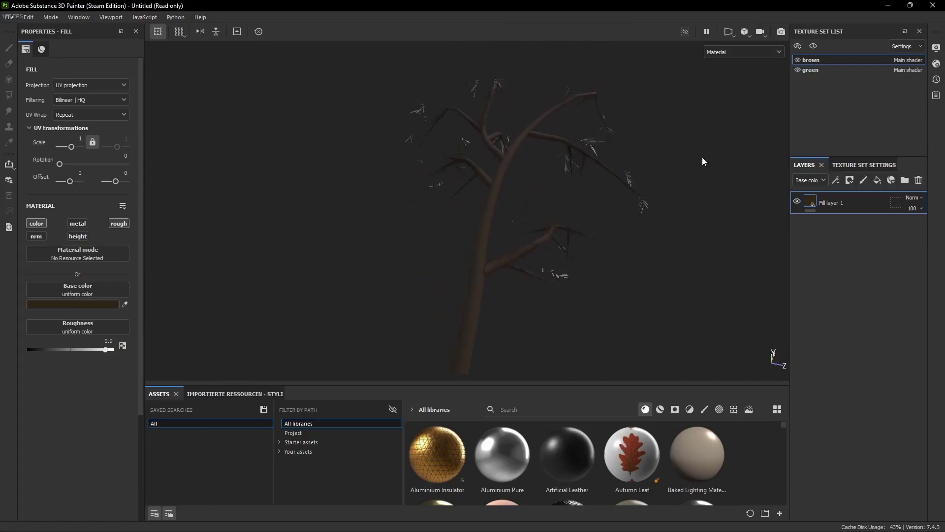
pyautogui.click(877, 181)
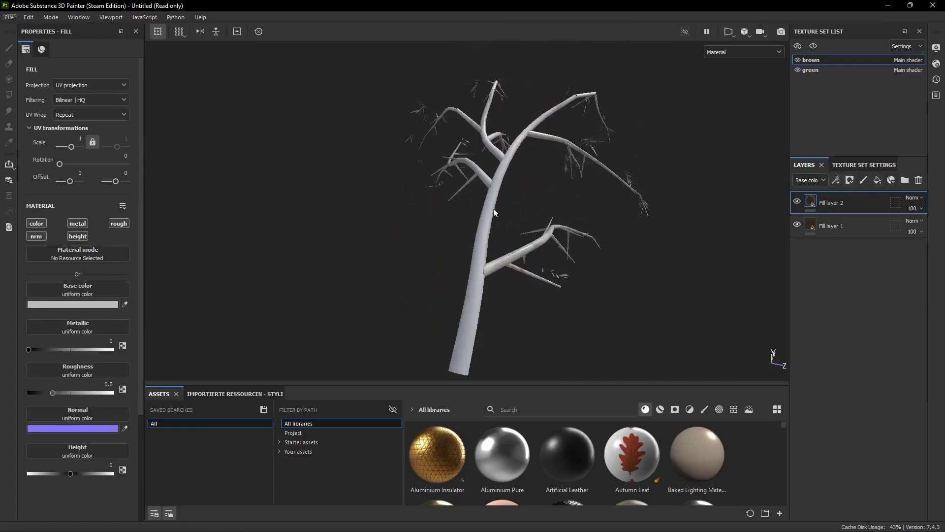
pyautogui.click(36, 223)
pyautogui.moveTo(125, 300); pyautogui.dragTo(811, 222)
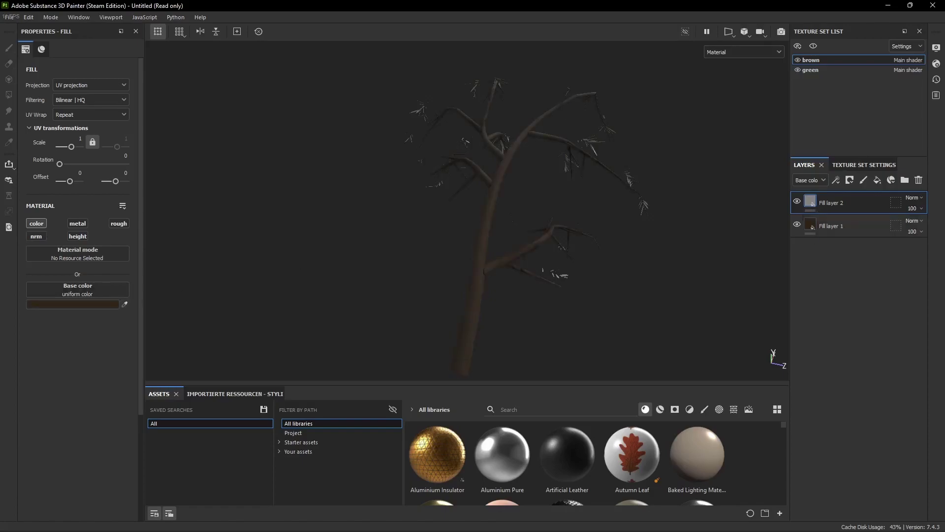
pyautogui.click(54, 304)
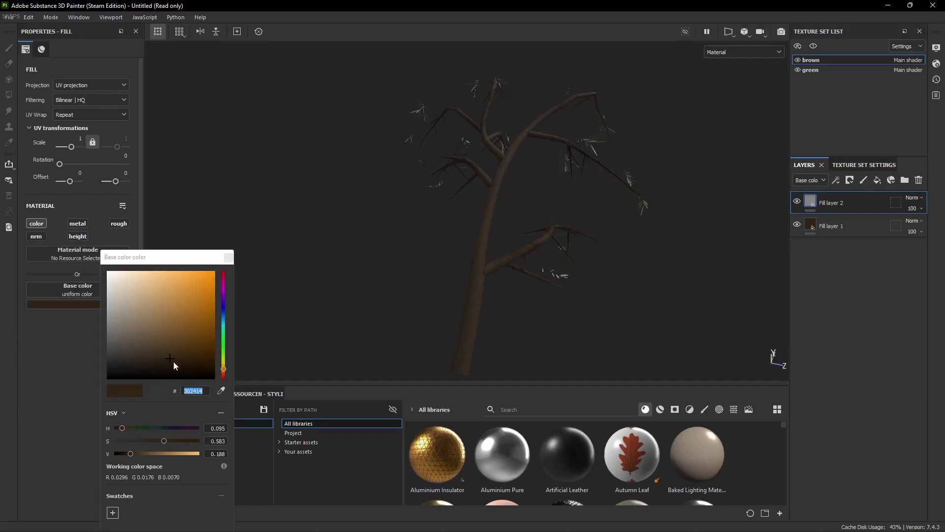
pyautogui.click(173, 361)
pyautogui.click(228, 257)
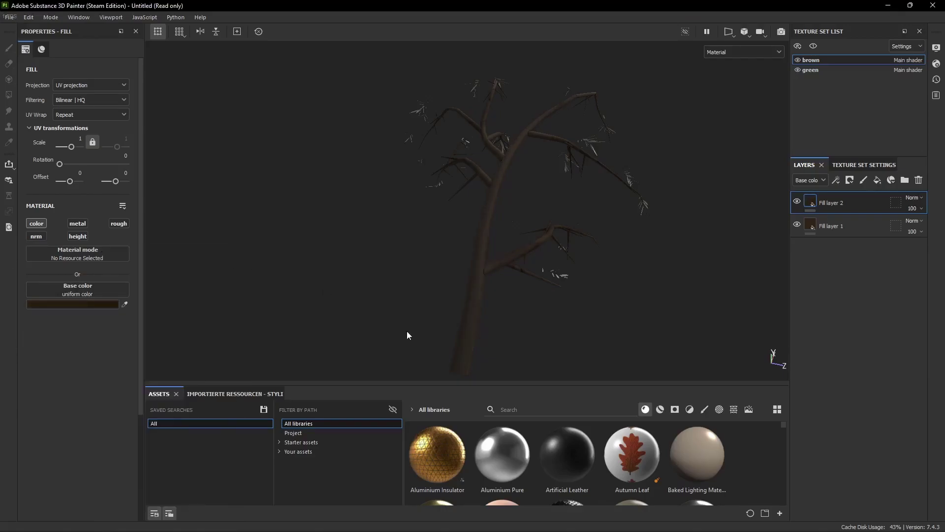
# Add a black mask to the second fill layer and put a fill effect on the mask.
pyautogui.rightClick(847, 201)
pyautogui.click(861, 16)
pyautogui.rightClick(834, 202)
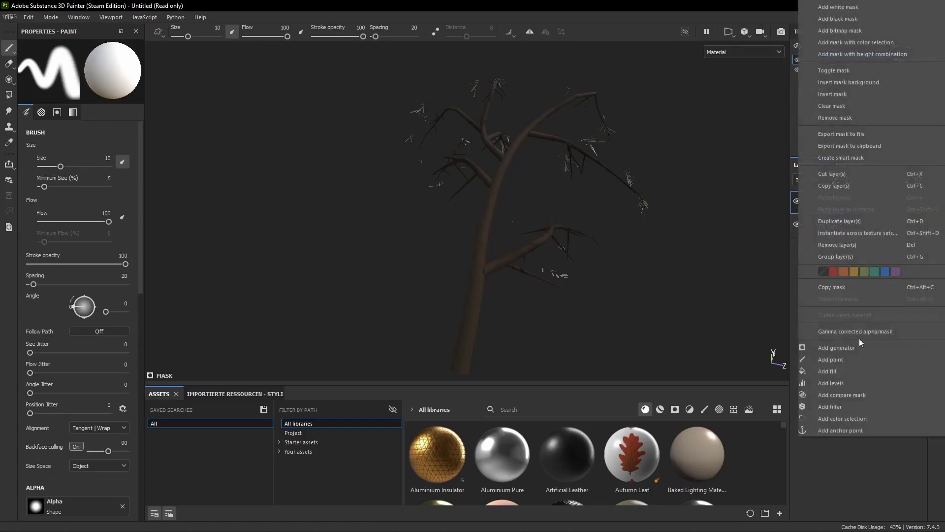
pyautogui.click(841, 374)
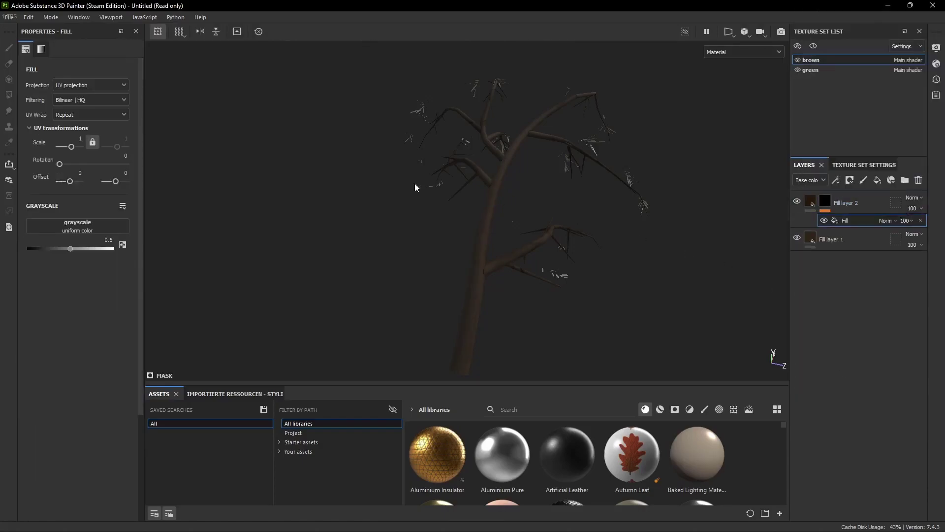
# Search the texture assets for "grunge" and assign Grunge Map 005 to the mask fill's grayscale.
pyautogui.click(733, 409)
pyautogui.click(515, 410)
pyautogui.write('grunge')
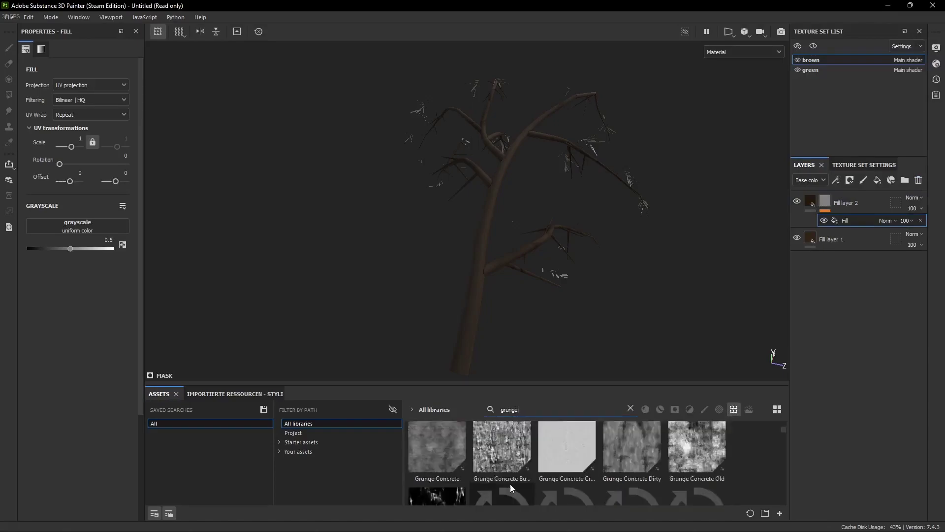
pyautogui.scroll(-5, 510, 488)
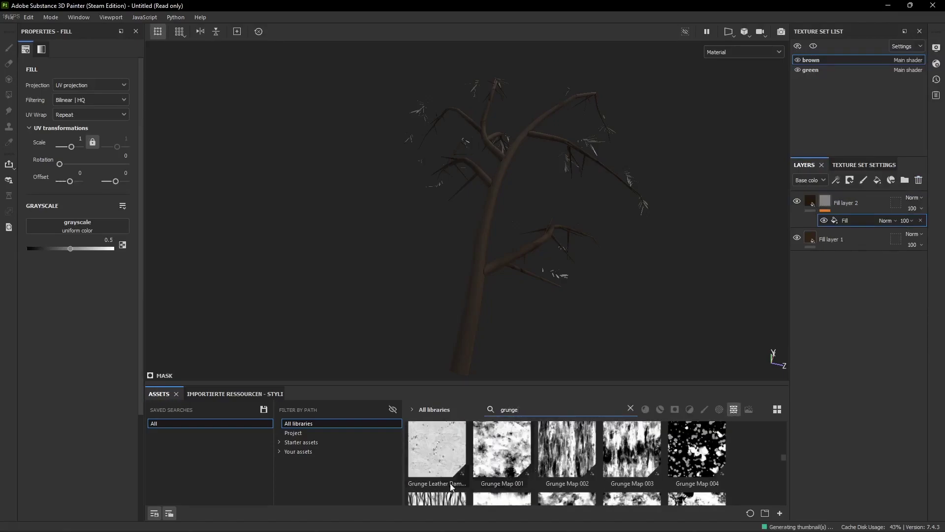
pyautogui.moveTo(436, 498); pyautogui.dragTo(107, 221)
pyautogui.scroll(-1, 445, 465)
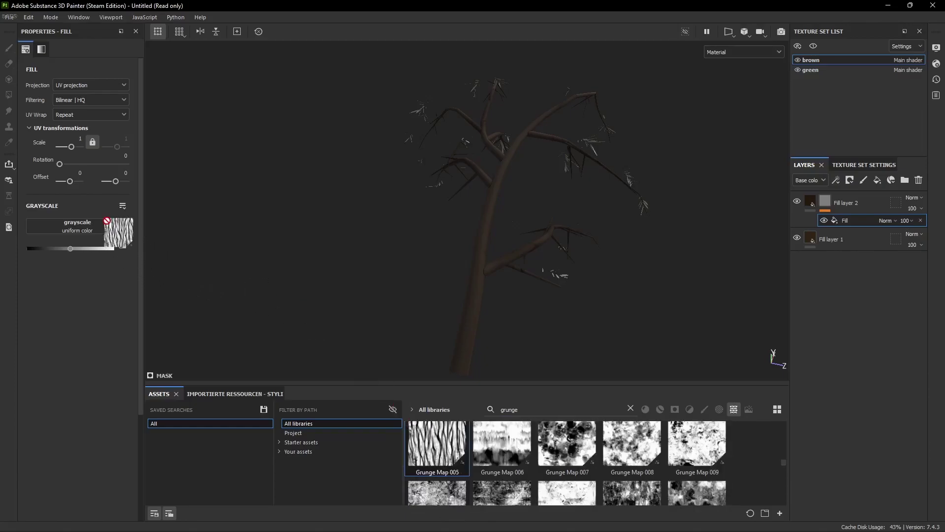
pyautogui.moveTo(453, 439); pyautogui.dragTo(101, 223)
# Scale the mask's grunge map to 17.2, invert it and compare the branch with the second fill layer hidden and shown.
pyautogui.keyDown('alt'); pyautogui.moveTo(464, 314); pyautogui.dragTo(495, 272); pyautogui.keyUp('alt')
pyautogui.keyDown('alt'); pyautogui.moveTo(496, 273); pyautogui.dragTo(531, 388, button='right'); pyautogui.keyUp('alt')
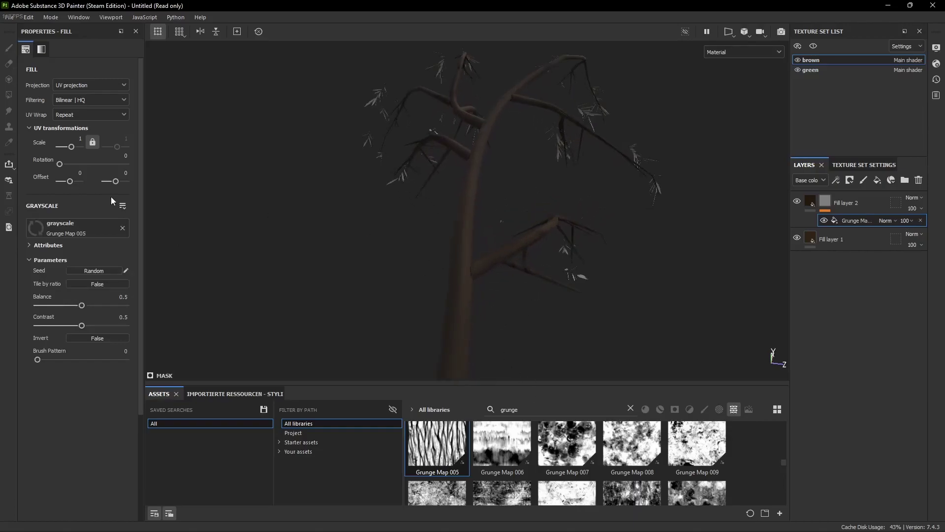
pyautogui.moveTo(72, 146); pyautogui.dragTo(75, 143)
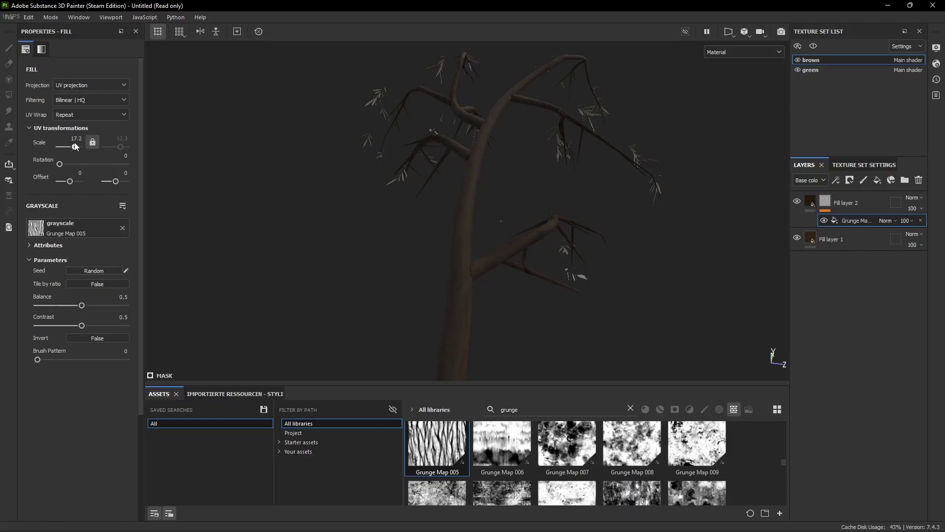
pyautogui.click(97, 338)
pyautogui.click(798, 201)
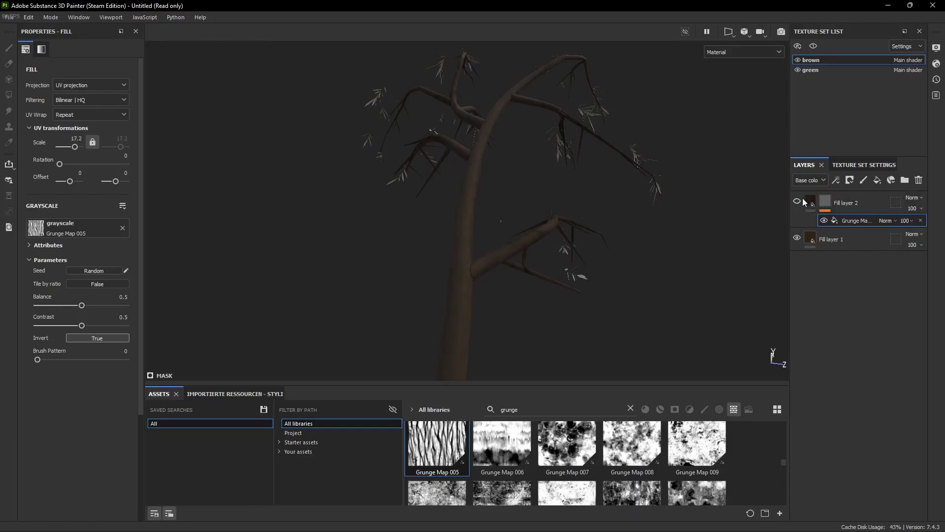
pyautogui.click(798, 200)
# Enable the height channel on the second fill layer and lower its height slightly below zero.
pyautogui.click(811, 201)
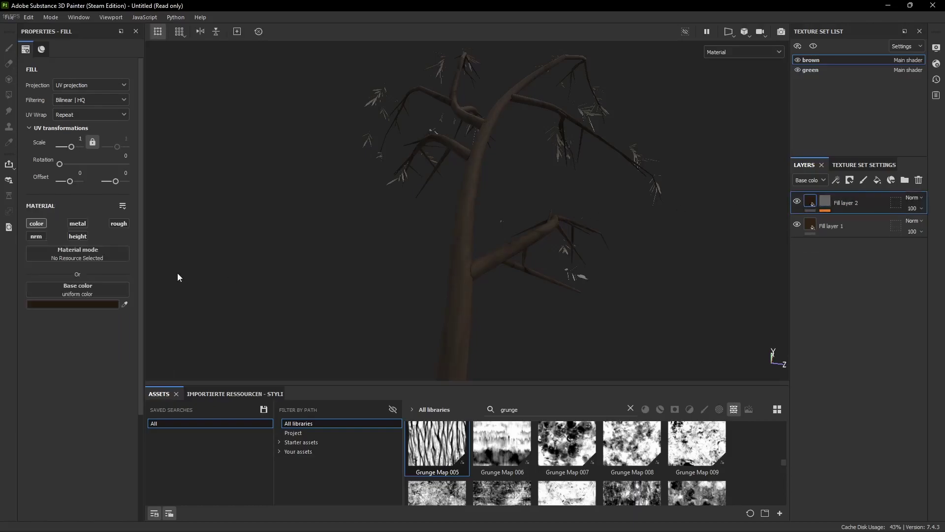
pyautogui.click(78, 237)
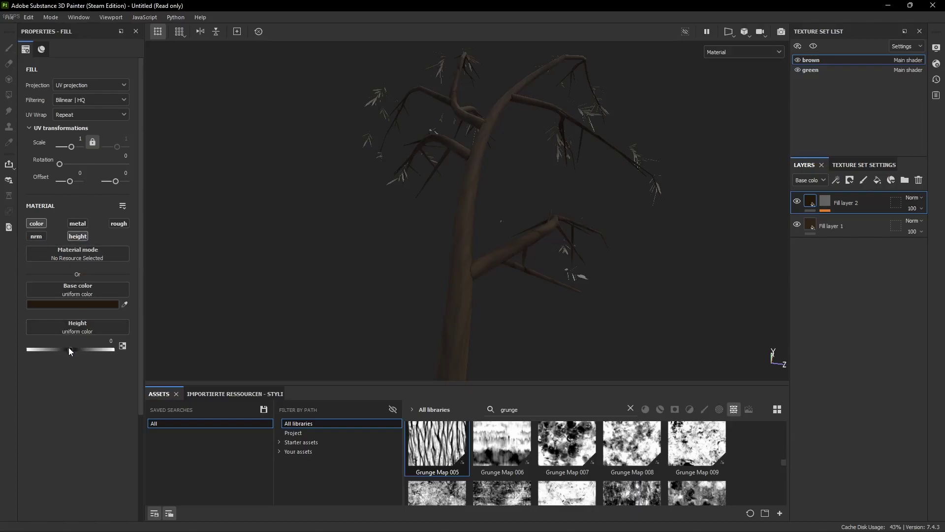
pyautogui.moveTo(68, 348); pyautogui.dragTo(67, 344)
pyautogui.keyDown('alt'); pyautogui.moveTo(417, 273); pyautogui.dragTo(566, 231); pyautogui.keyUp('alt')
# Add a third fill layer with only the color channel and set its base color to very dark brown 130A01.
pyautogui.click(877, 181)
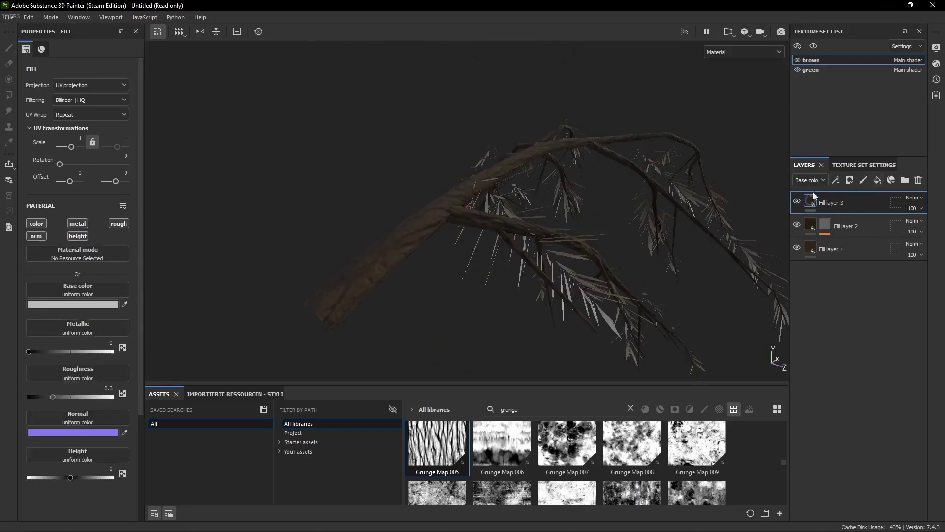
pyautogui.keyDown('alt'); pyautogui.click(42, 224); pyautogui.keyUp('alt')
pyautogui.click(117, 304)
pyautogui.click(235, 370)
pyautogui.click(220, 371)
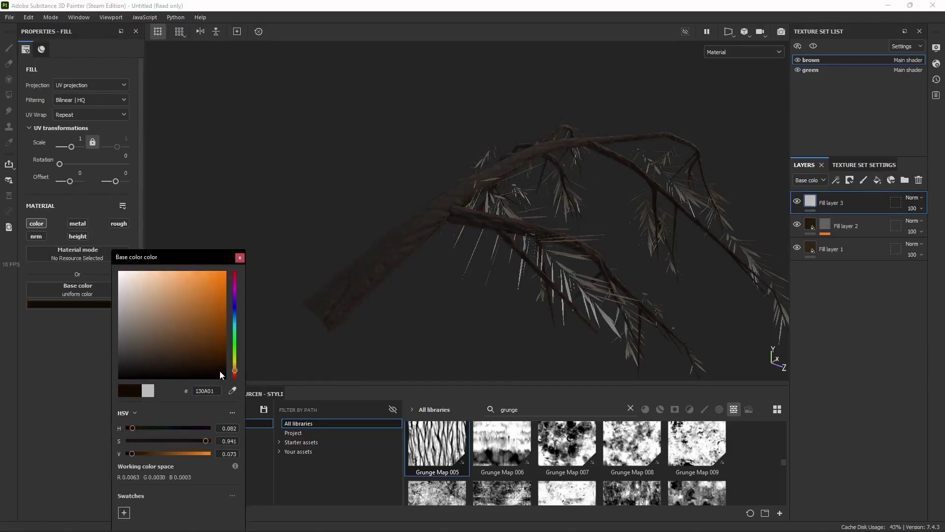
pyautogui.click(239, 257)
# Add a black mask to the third fill layer and apply a Dirt generator to the mask.
pyautogui.rightClick(880, 205)
pyautogui.click(845, 18)
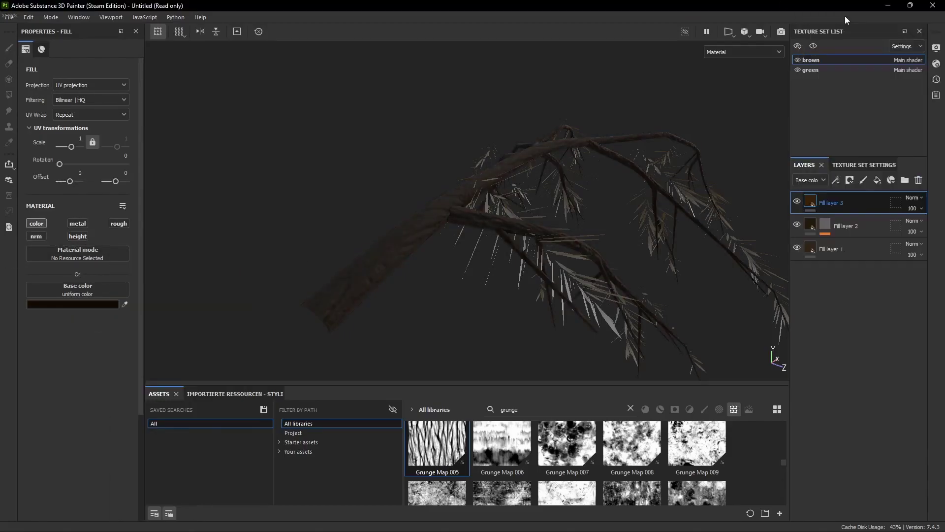
pyautogui.rightClick(826, 202)
pyautogui.click(841, 347)
pyautogui.click(90, 78)
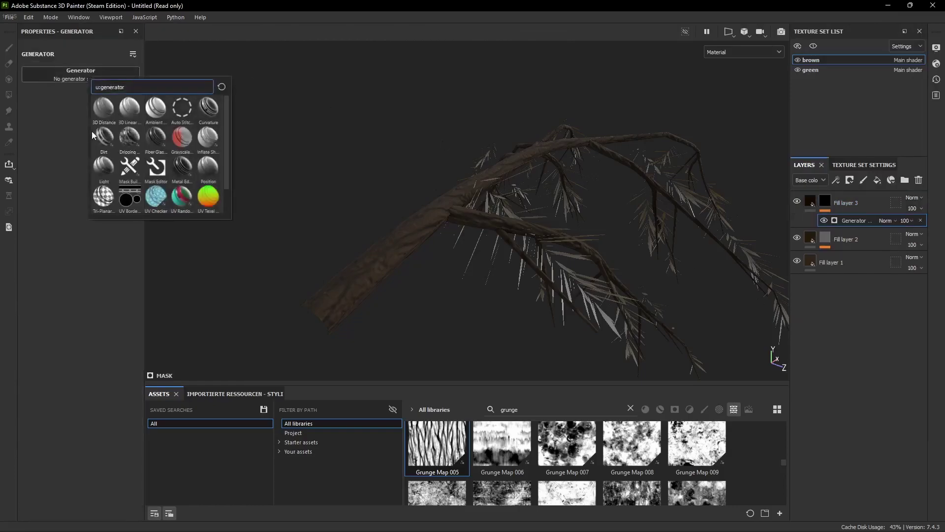
pyautogui.click(104, 137)
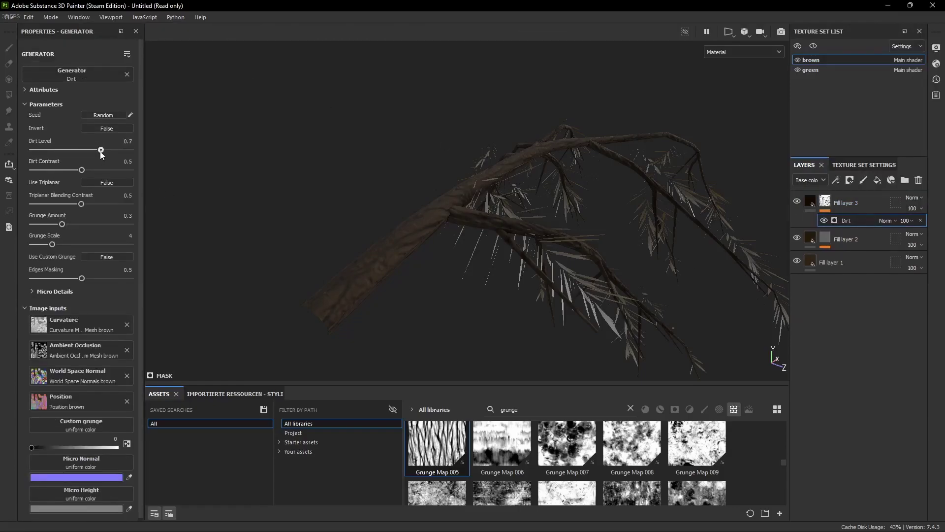
pyautogui.keyDown('alt'); pyautogui.moveTo(467, 192); pyautogui.dragTo(394, 207); pyautogui.keyUp('alt')
pyautogui.scroll(-3, 394, 207)
# Create a layer folder named stylized_tree_tutorial and put all three fill layers into it.
pyautogui.click(825, 201)
pyautogui.click(905, 180)
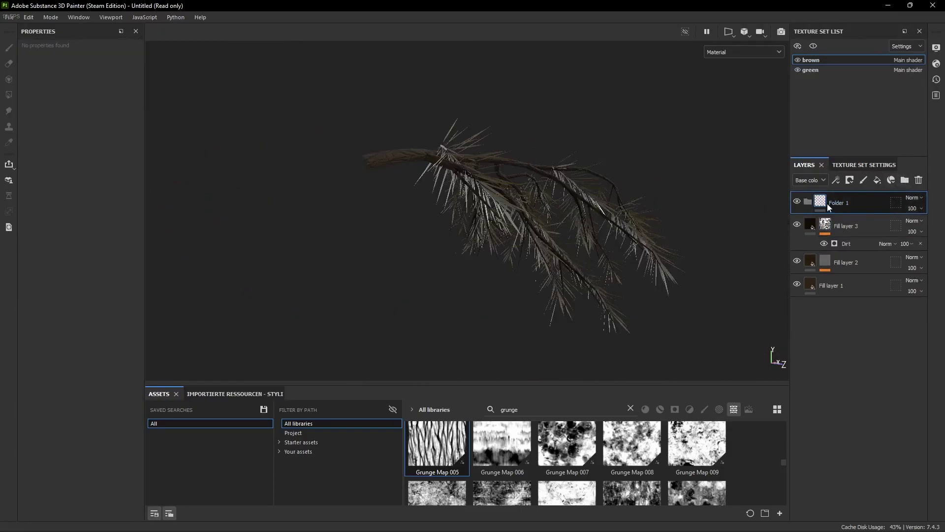
pyautogui.doubleClick(839, 203)
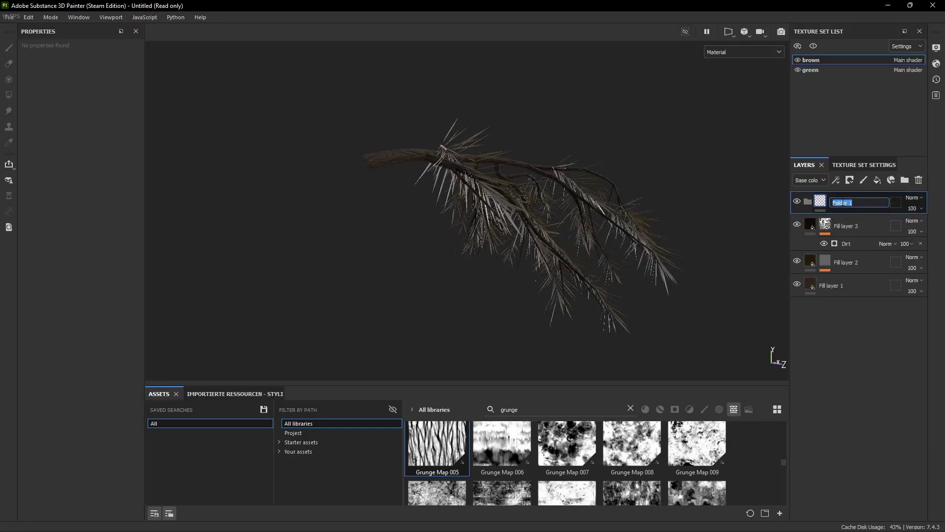
pyautogui.moveTo(864, 230); pyautogui.dragTo(865, 202)
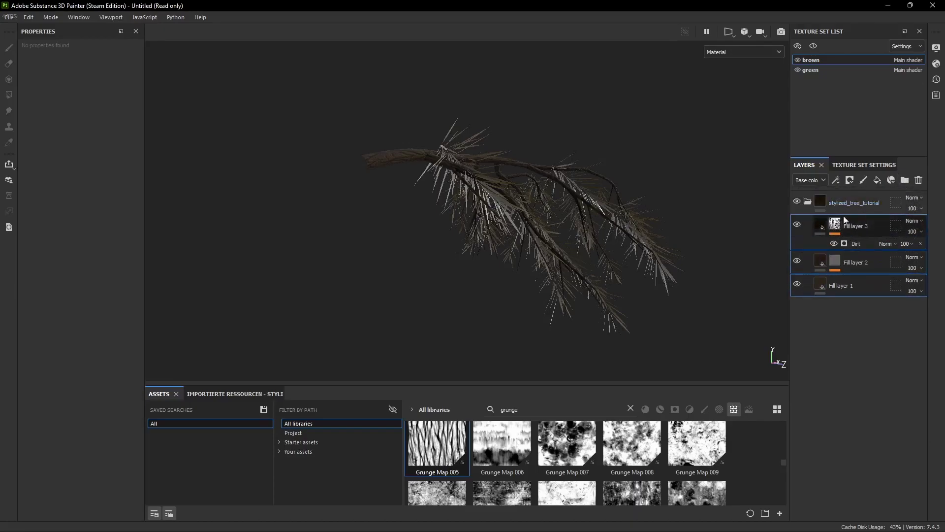
# Collapse the stylized_tree_tutorial folder and save it as a smart material.
pyautogui.click(809, 201)
pyautogui.rightClick(870, 206)
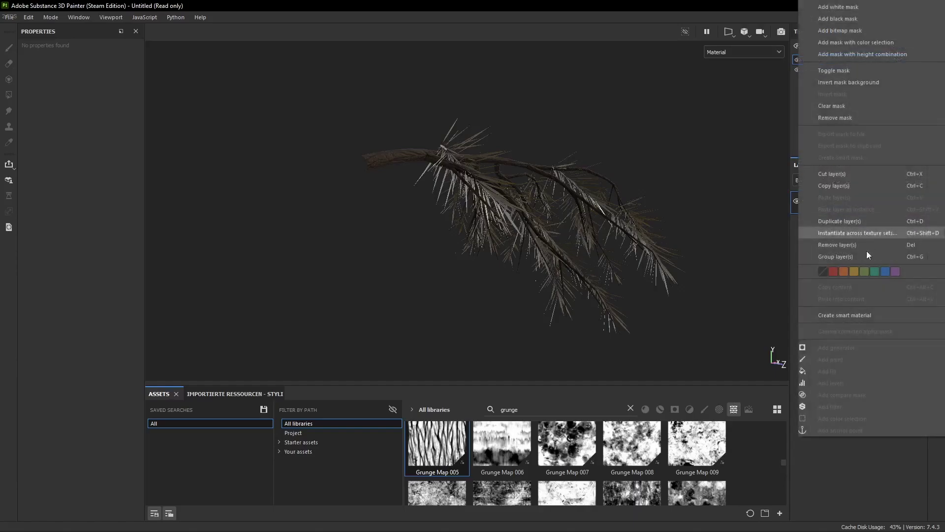
pyautogui.click(845, 315)
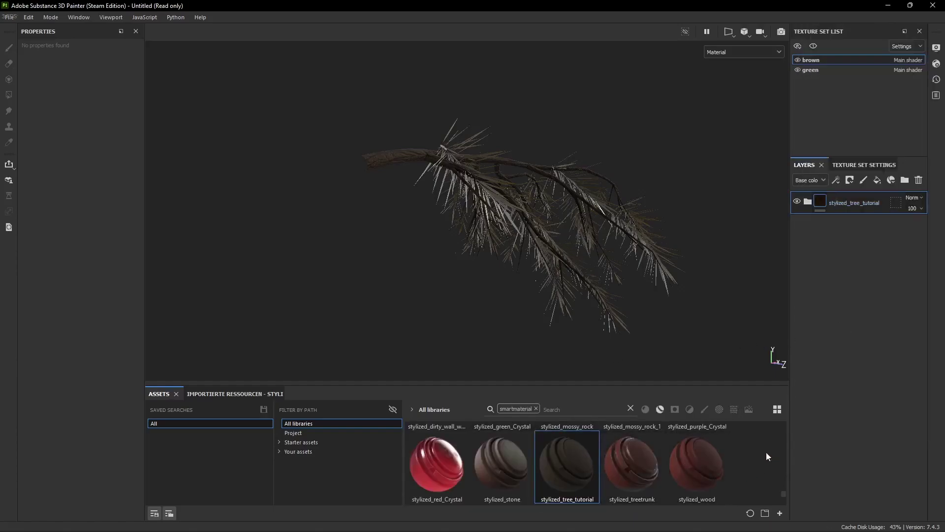
pyautogui.keyDown('alt'); pyautogui.moveTo(419, 249); pyautogui.dragTo(491, 296); pyautogui.keyUp('alt')
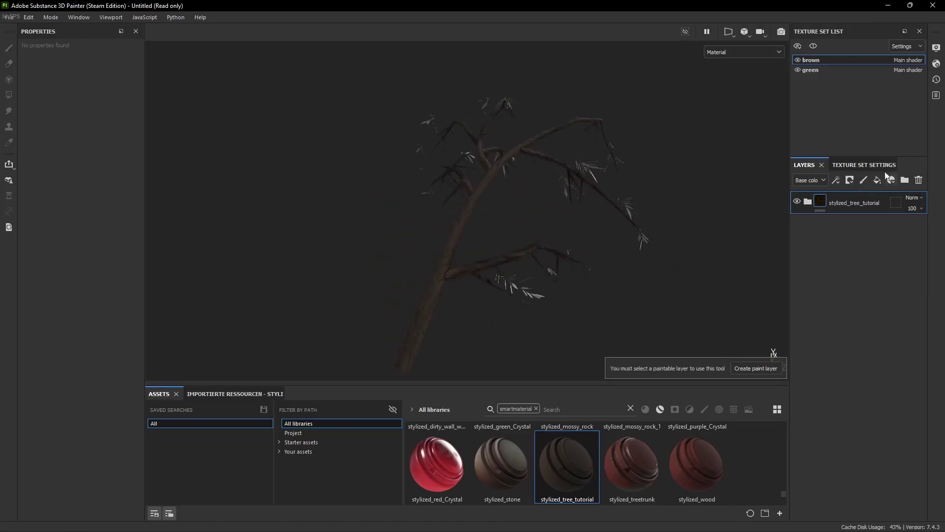
# Give the green texture set a fill layer with only color and roughness, using a dark green base color and a raised roughness.
pyautogui.click(819, 70)
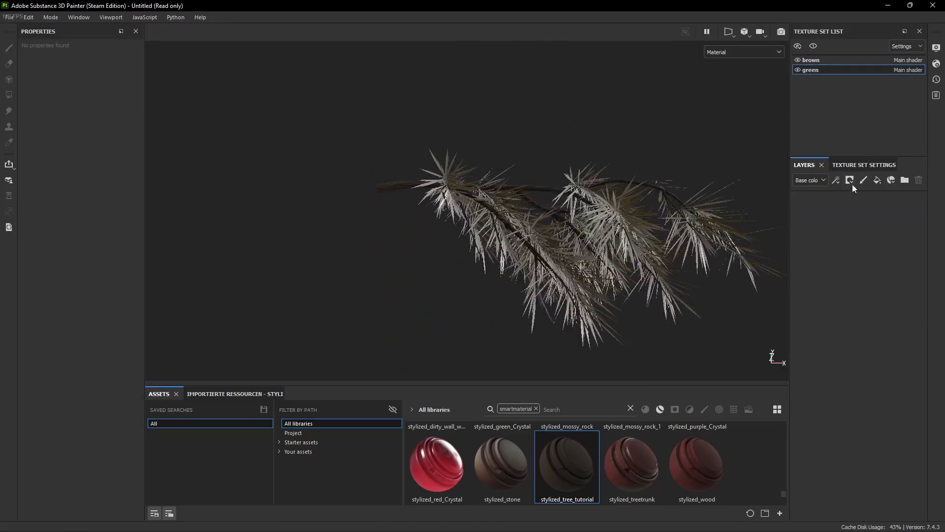
pyautogui.click(100, 304)
pyautogui.click(223, 342)
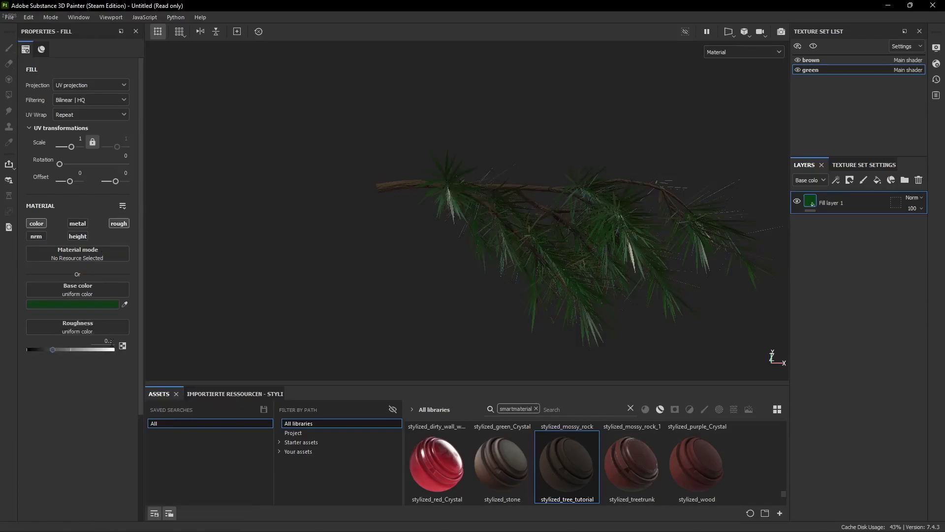
pyautogui.click(112, 340)
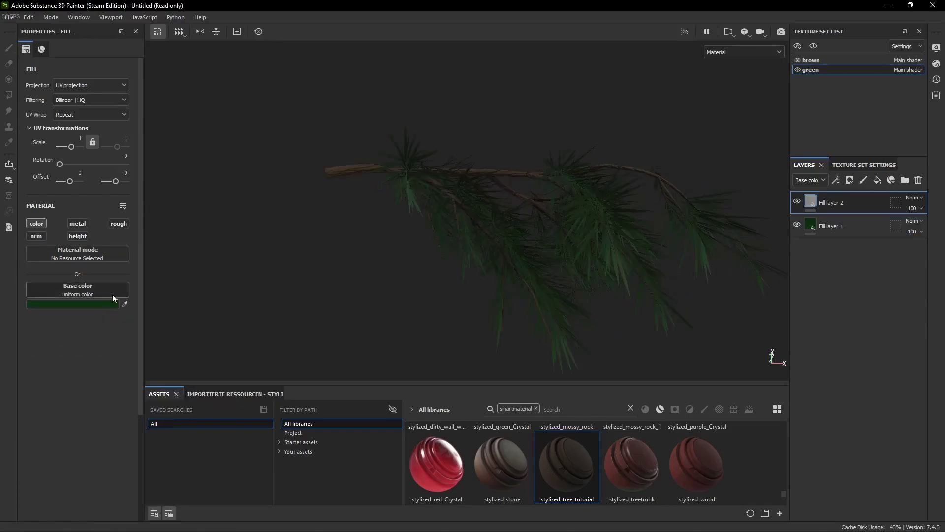
# Set the base color of the color-only second fill layer to darker green 05240A.
pyautogui.click(112, 304)
pyautogui.click(199, 361)
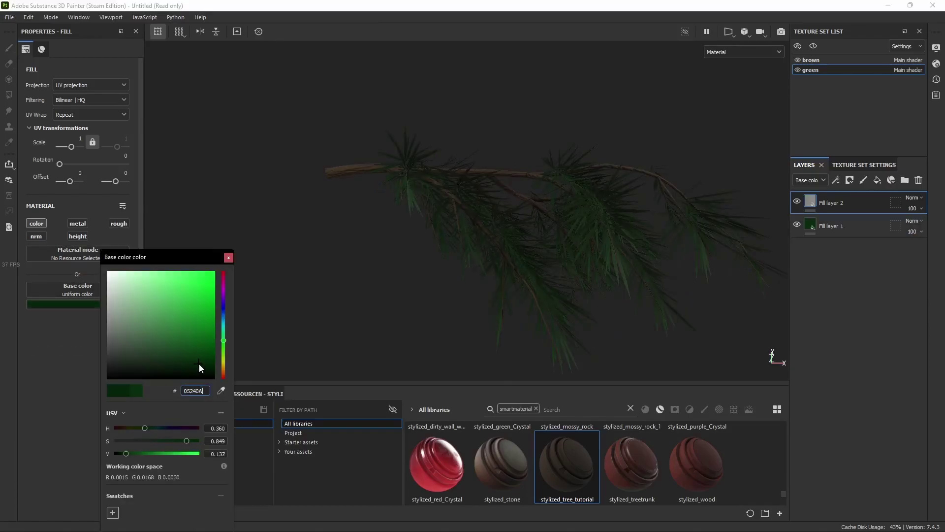
pyautogui.click(228, 257)
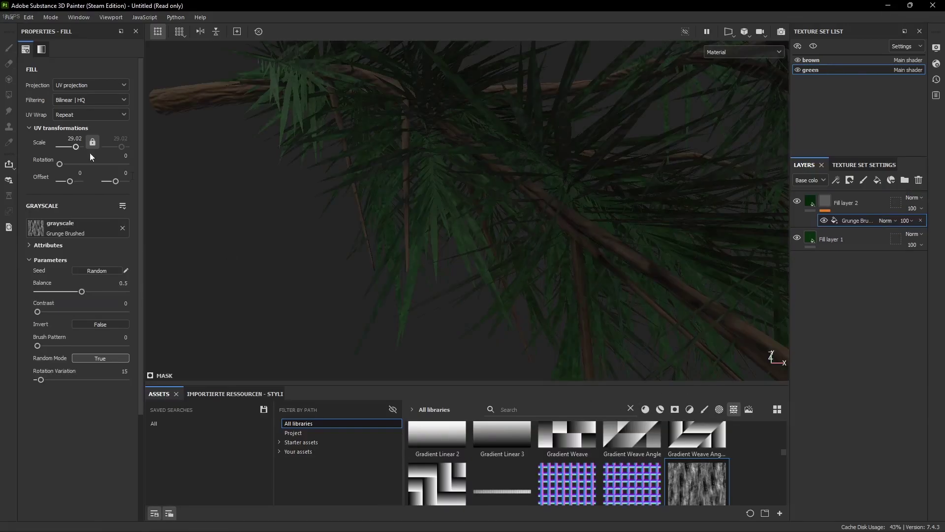
# Give the color-only third fill layer of the green texture set a dark yellowish green base color.
pyautogui.keyDown('alt'); pyautogui.moveTo(365, 318); pyautogui.dragTo(327, 294); pyautogui.keyUp('alt')
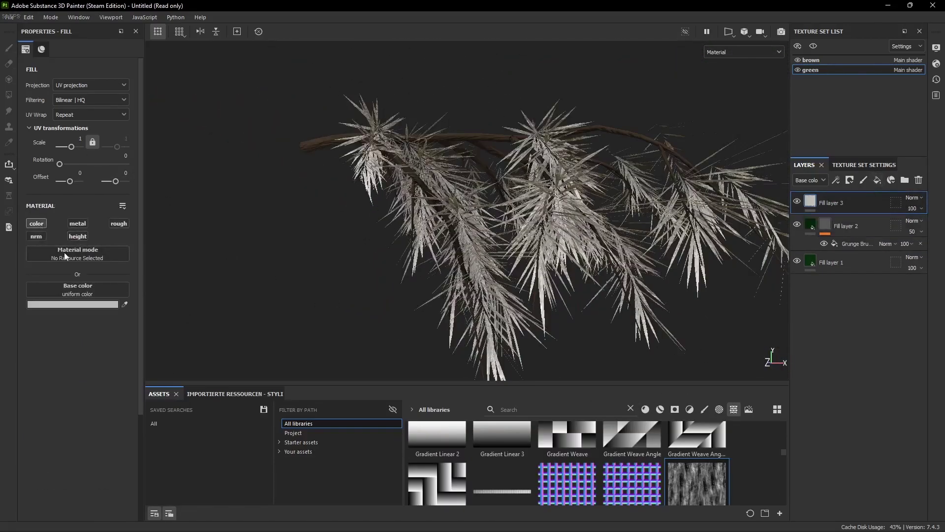
pyautogui.click(73, 304)
pyautogui.click(206, 353)
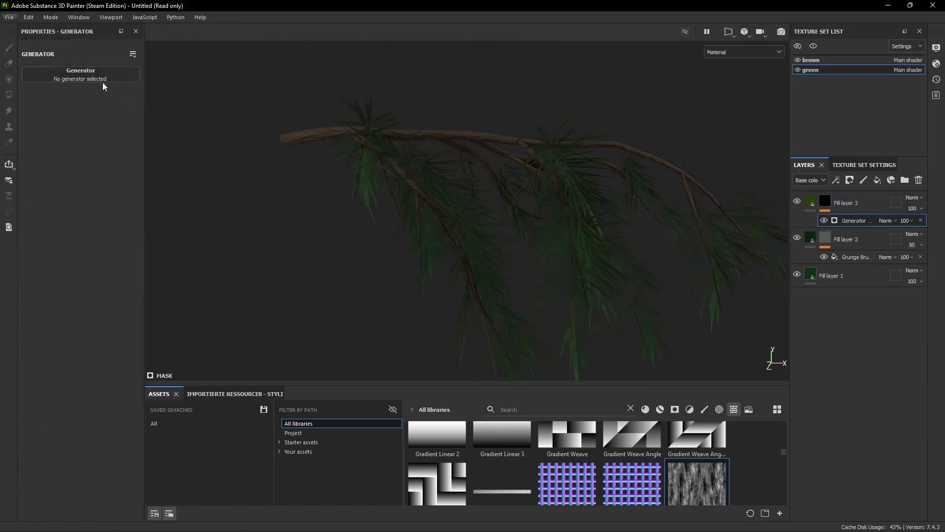
# Assign the Position generator to the third fill layer's mask and invert it globally.
pyautogui.click(103, 78)
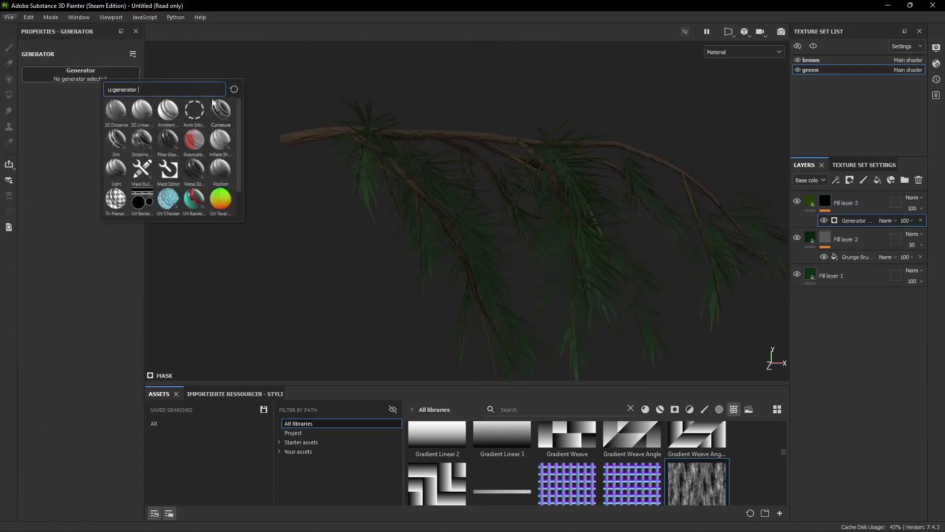
pyautogui.click(226, 176)
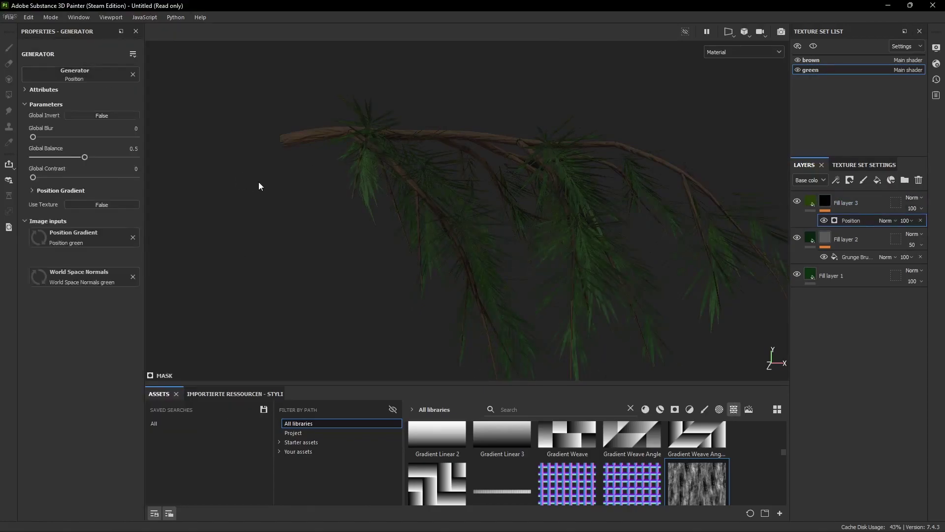
pyautogui.click(104, 116)
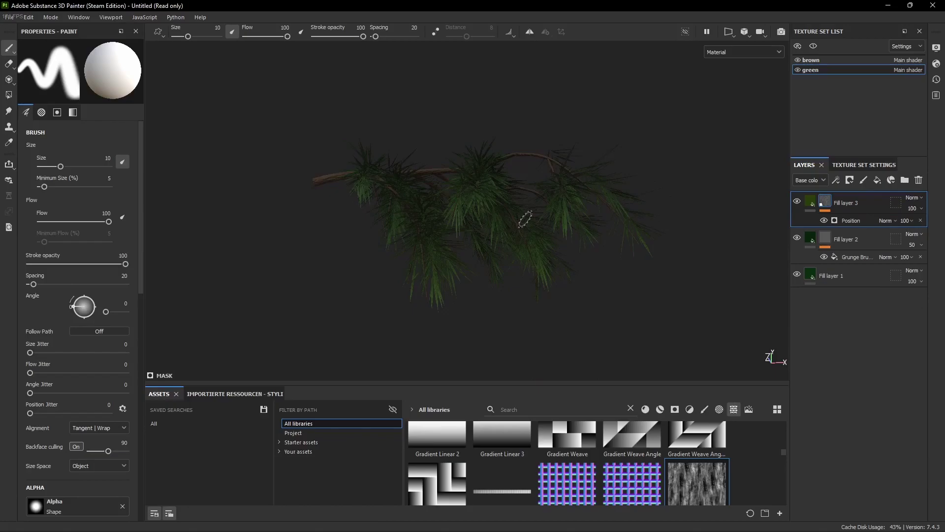
# Open the texture export for the branch's brown and green texture sets.
pyautogui.hotkey('ctrl', 'shift', 'e')
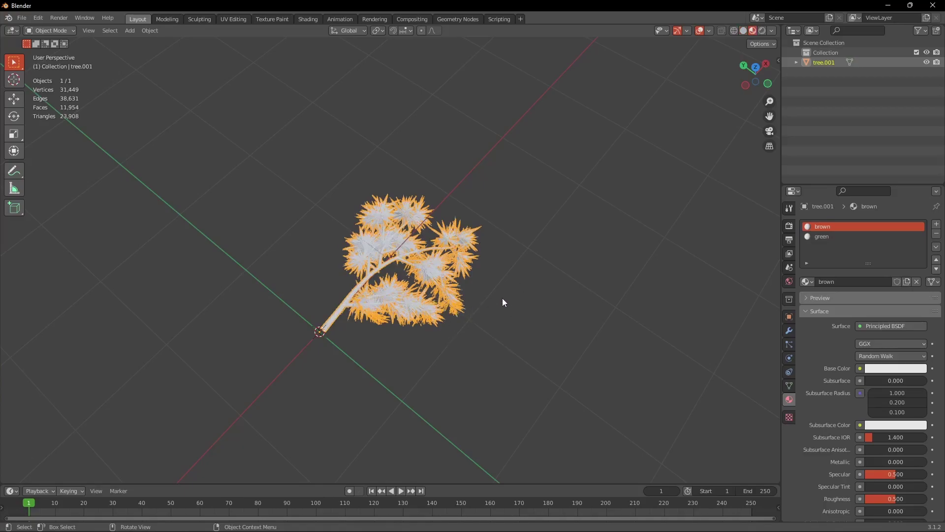
# Switch to Blender's shading workspace and connect the exported brown texture maps to the brown material's Principled BSDF.
pyautogui.moveTo(502, 297); pyautogui.dragTo(318, 111, button='middle')
pyautogui.click(318, 19)
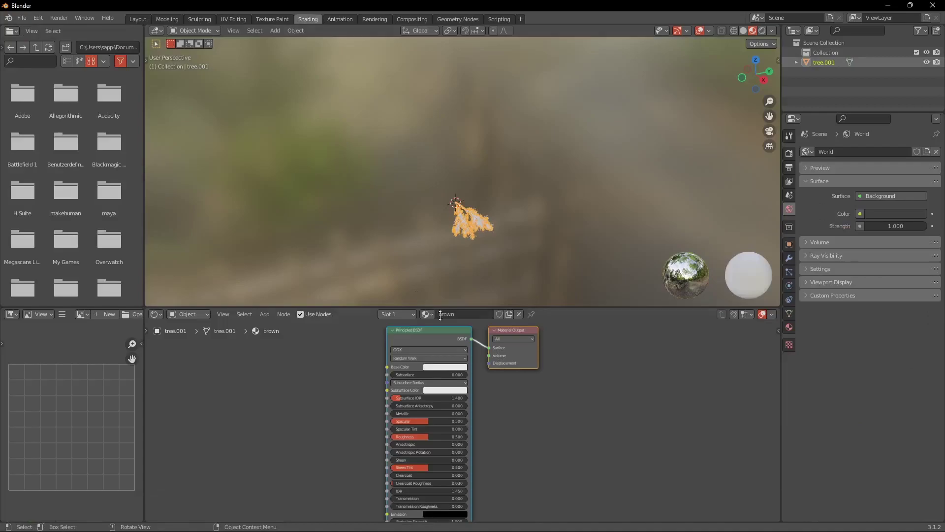
pyautogui.scroll(6, 476, 208)
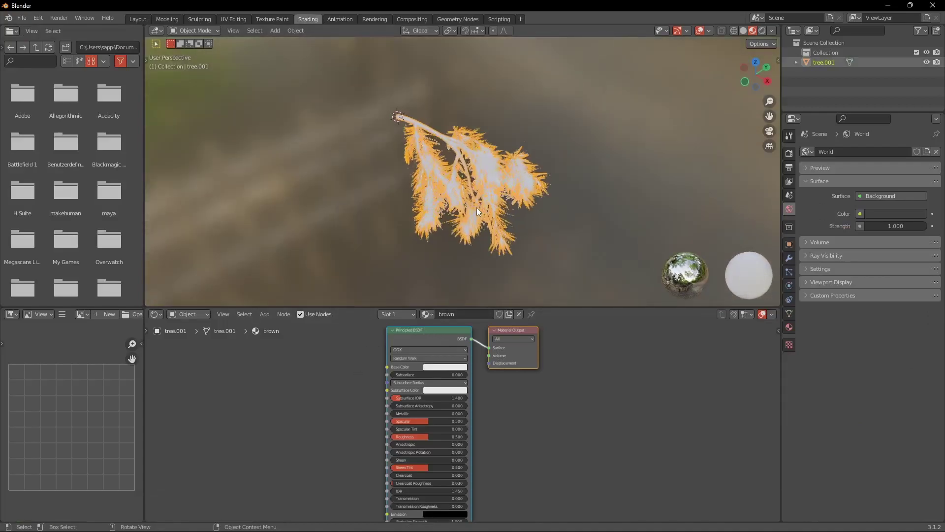
pyautogui.moveTo(477, 208); pyautogui.dragTo(443, 198, button='middle')
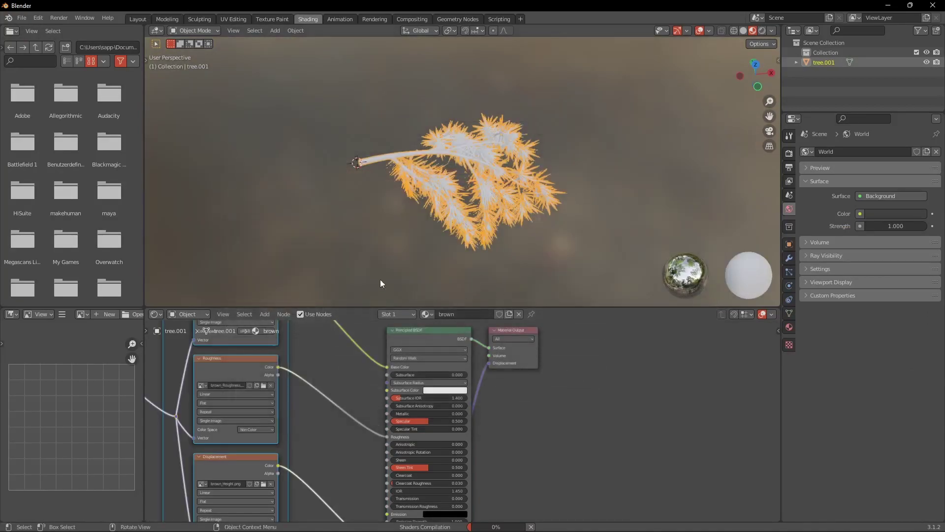
# Move the brown material's Displacement node clear of the Principled BSDF and edit its scale.
pyautogui.click(347, 235)
pyautogui.scroll(3, 406, 244)
pyautogui.moveTo(347, 235); pyautogui.dragTo(485, 259, button='middle')
pyautogui.scroll(1, 374, 409)
pyautogui.moveTo(369, 413); pyautogui.dragTo(413, 354, button='middle')
pyautogui.scroll(-3, 392, 402)
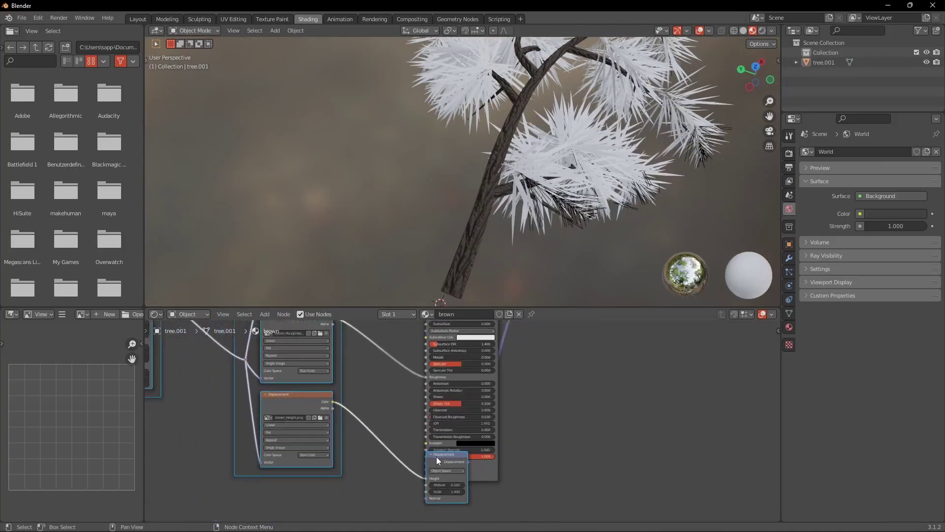
pyautogui.moveTo(426, 457); pyautogui.dragTo(362, 447)
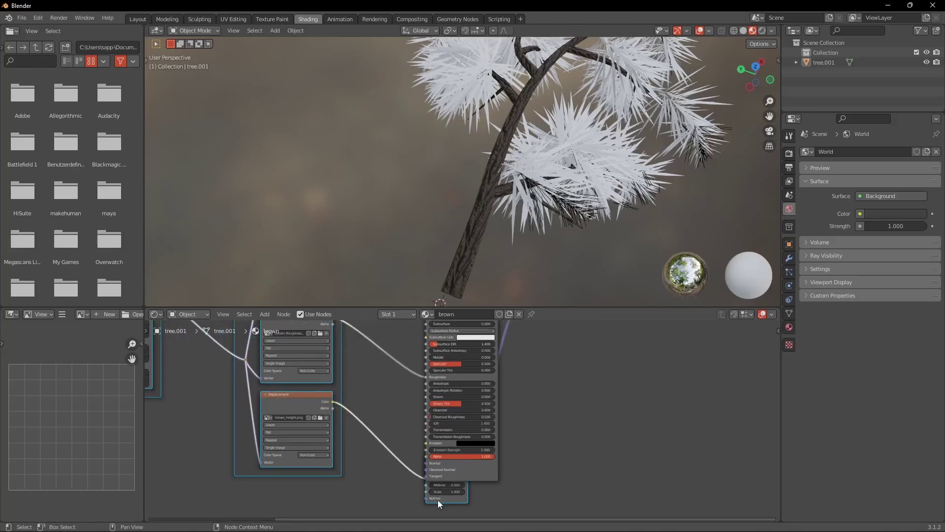
pyautogui.moveTo(439, 500); pyautogui.dragTo(352, 485)
pyautogui.scroll(1, 367, 485)
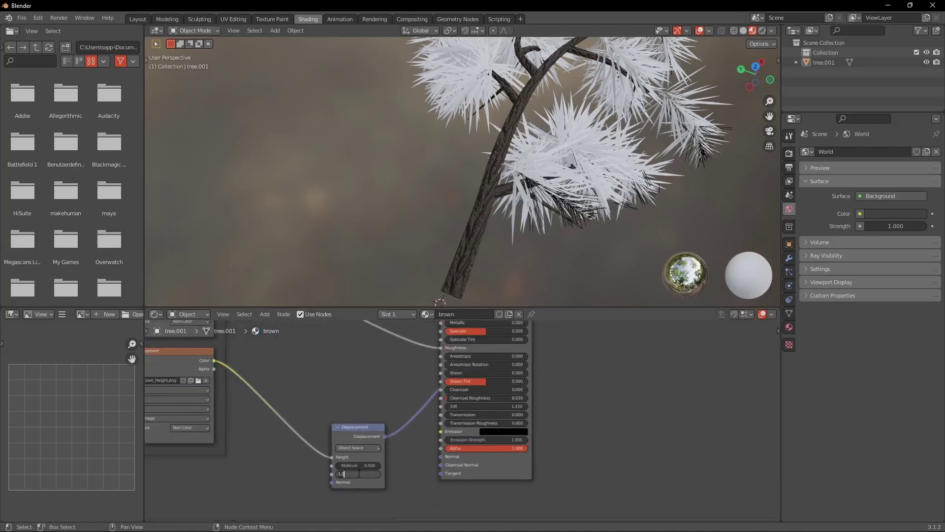
pyautogui.press('Return')
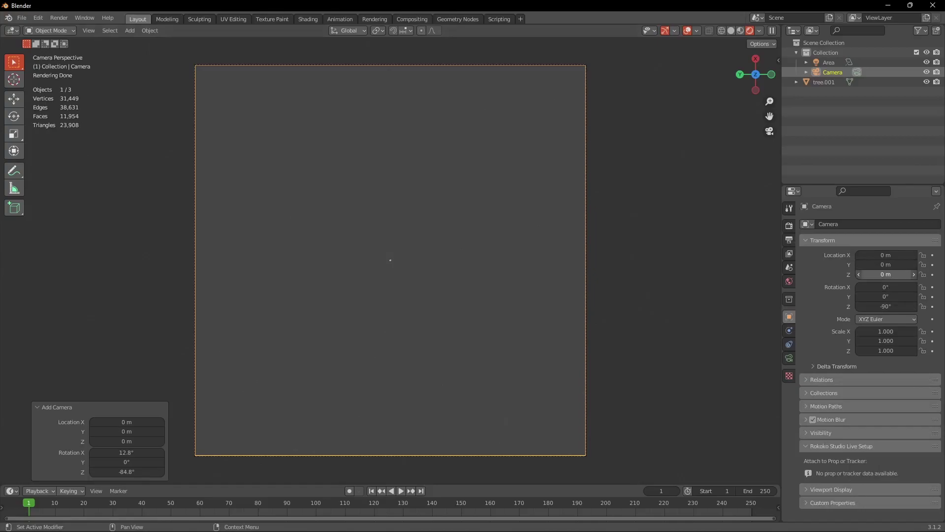
# Raise the camera to 4.17 m on Z and move it about 0.72 m along X to frame the branch.
pyautogui.moveTo(885, 274); pyautogui.dragTo(937, 275)
pyautogui.press('g')
pyautogui.press('x')
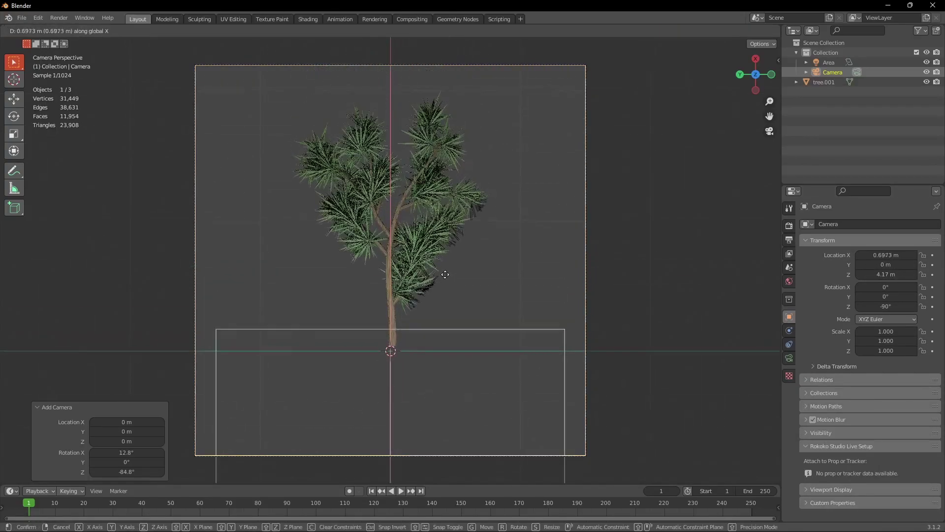
pyautogui.click(457, 274)
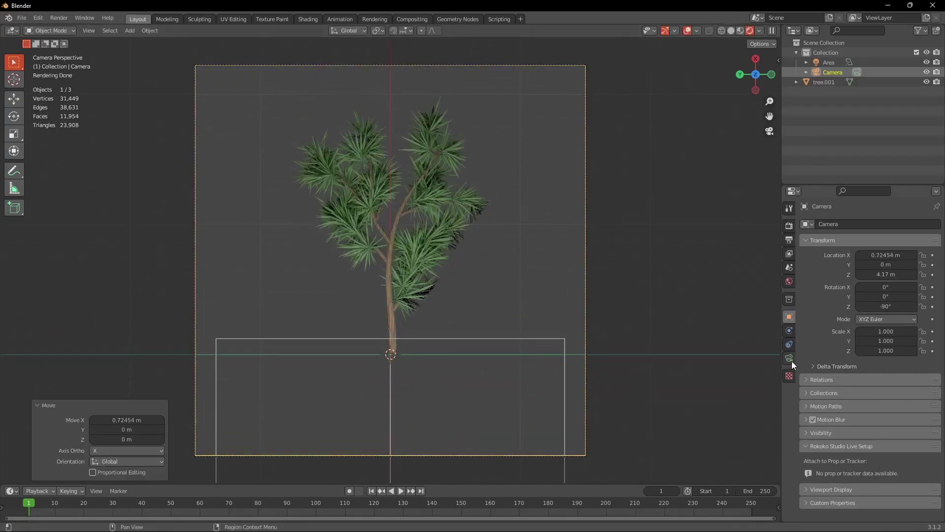
# Set the camera's focal length to 72 mm so the branch fills the frame.
pyautogui.click(789, 358)
pyautogui.moveTo(889, 272); pyautogui.dragTo(908, 271)
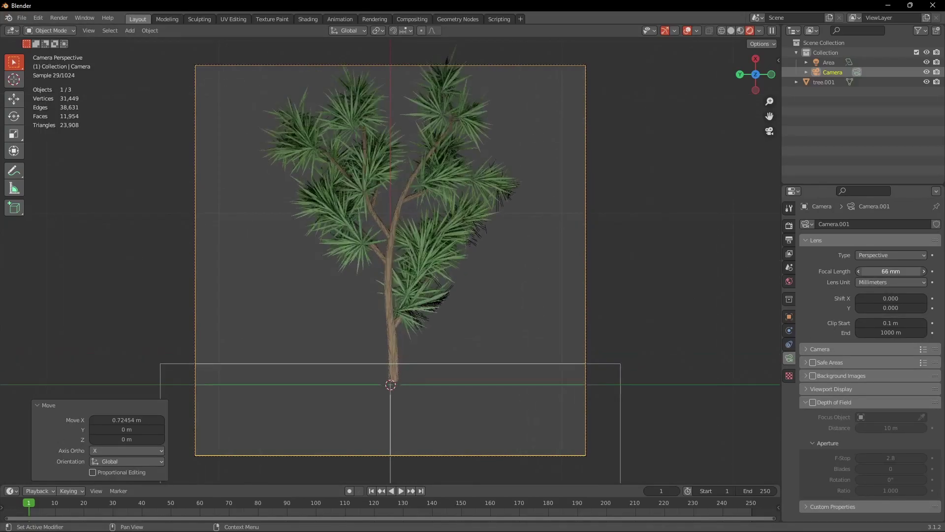
pyautogui.moveTo(909, 271); pyautogui.dragTo(916, 271)
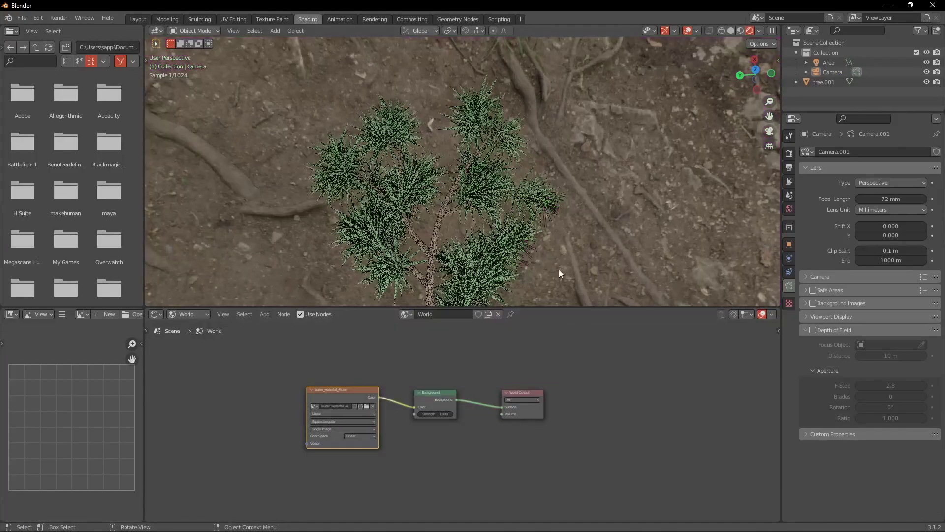
# View the branch against the environment texture and open the world Background node's strength for editing.
pyautogui.moveTo(560, 270)
pyautogui.mouseDown(button='middle')
pyautogui.moveTo(555, 194)
pyautogui.moveTo(542, 196)
pyautogui.mouseUp(button='middle')
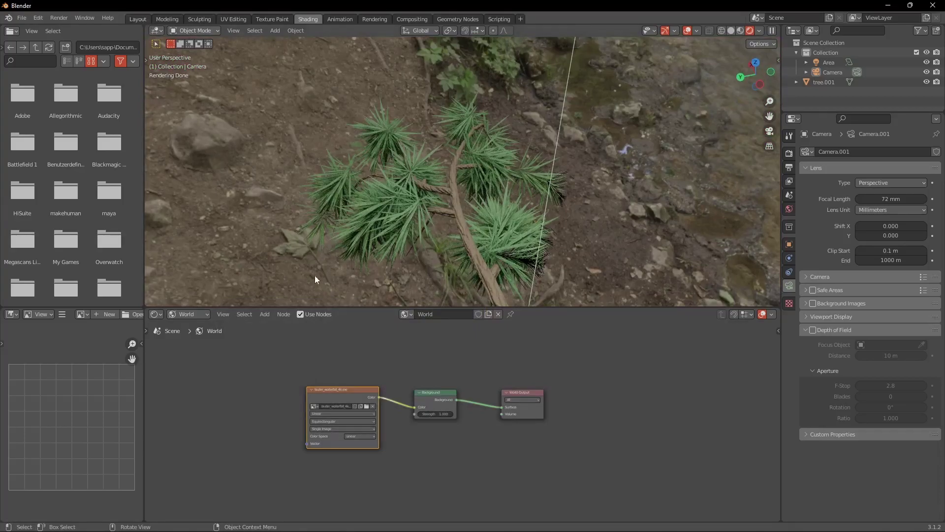
pyautogui.click(446, 413)
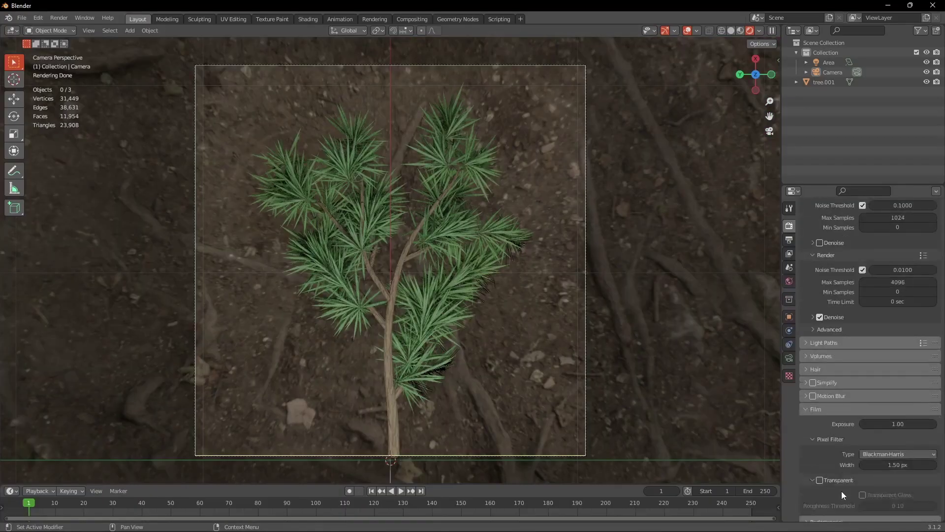
# Make the film background transparent and render the branch image.
pyautogui.scroll(-2, 840, 491)
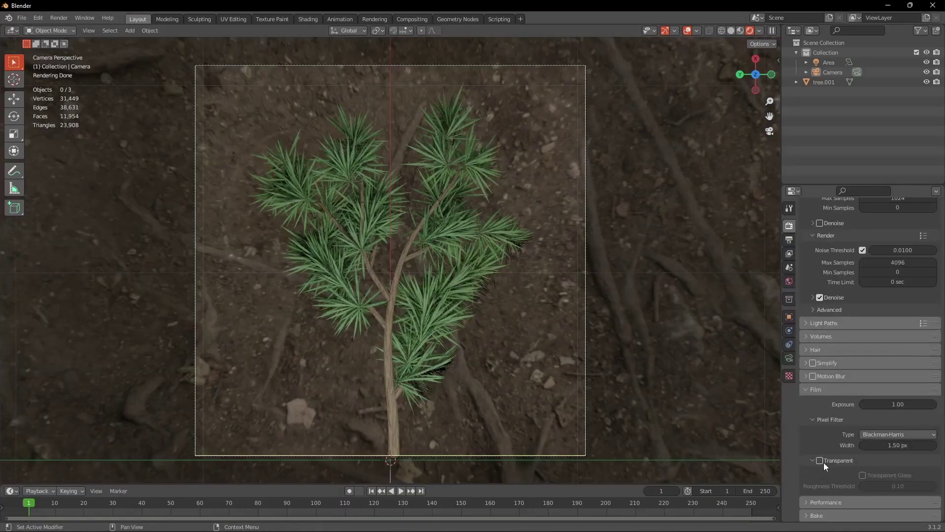
pyautogui.click(821, 460)
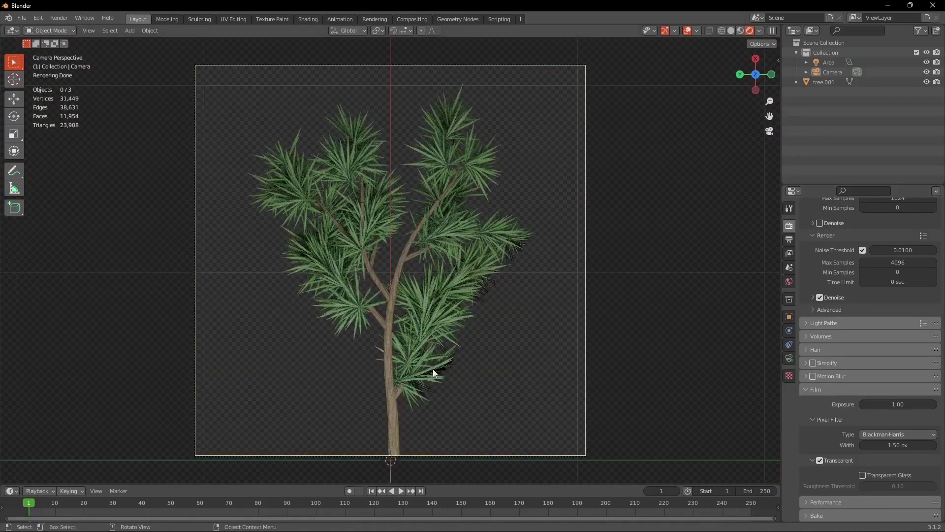
pyautogui.click(827, 63)
pyautogui.press('F12')
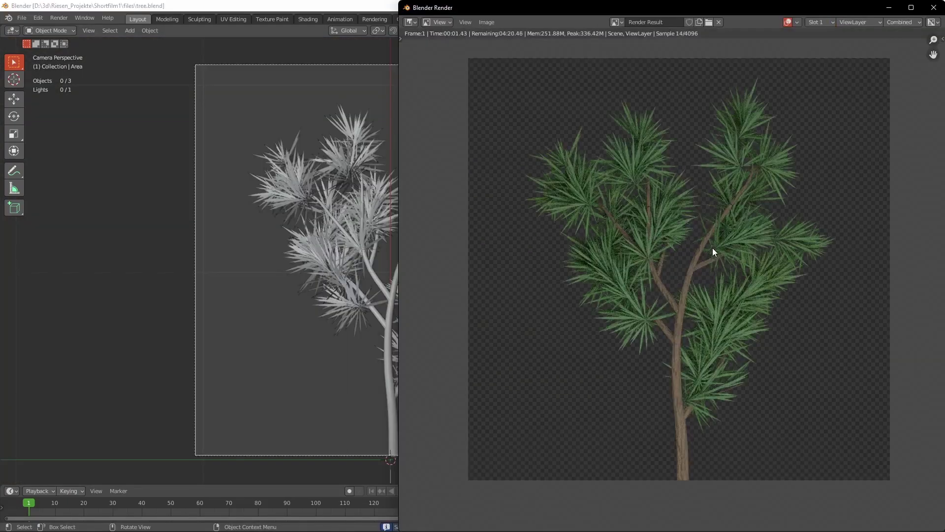
pyautogui.scroll(2, 714, 250)
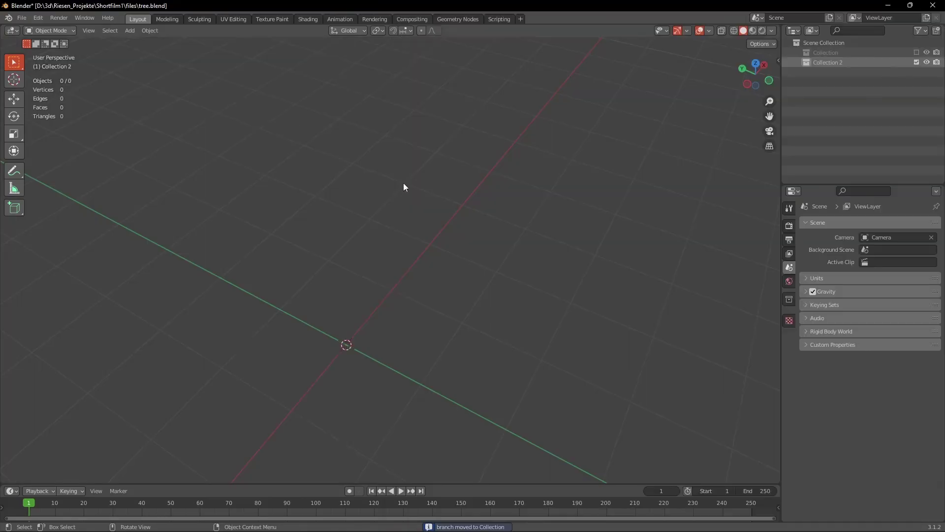
# Add a cylinder, scale it to 0.5 and stretch it by a factor of 15 along Z.
pyautogui.moveTo(403, 182); pyautogui.dragTo(438, 166, button='middle')
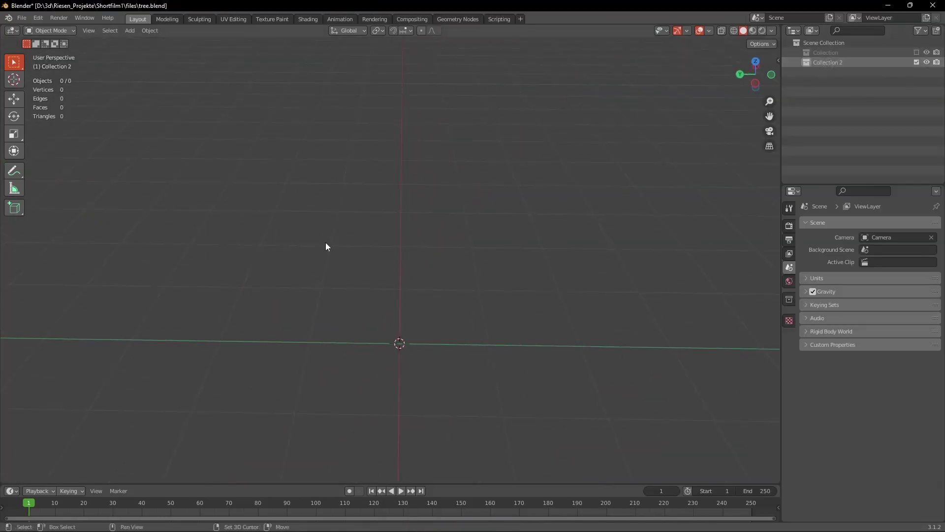
pyautogui.keyDown('shift'); pyautogui.moveTo(310, 266); pyautogui.dragTo(386, 232, button='middle'); pyautogui.keyUp('shift')
pyautogui.hotkey('shift', 'a')
pyautogui.moveTo(477, 268)
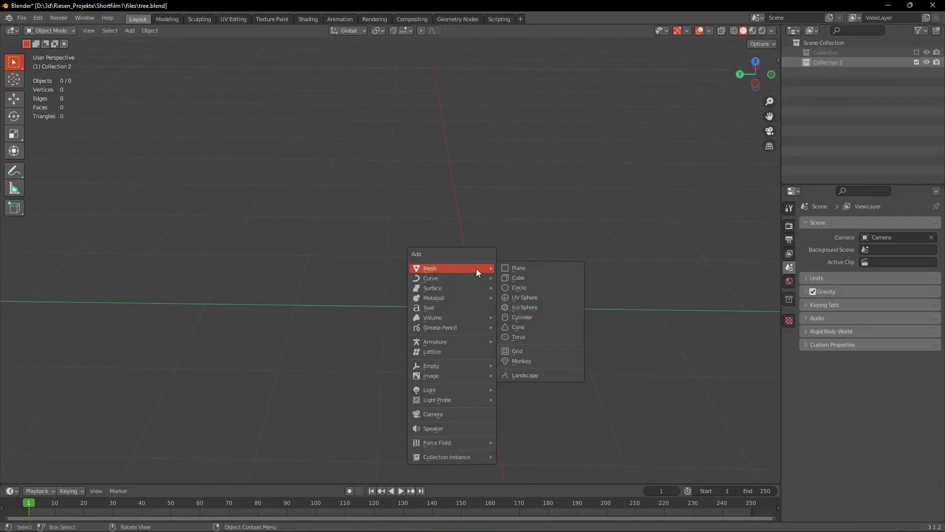
pyautogui.click(521, 318)
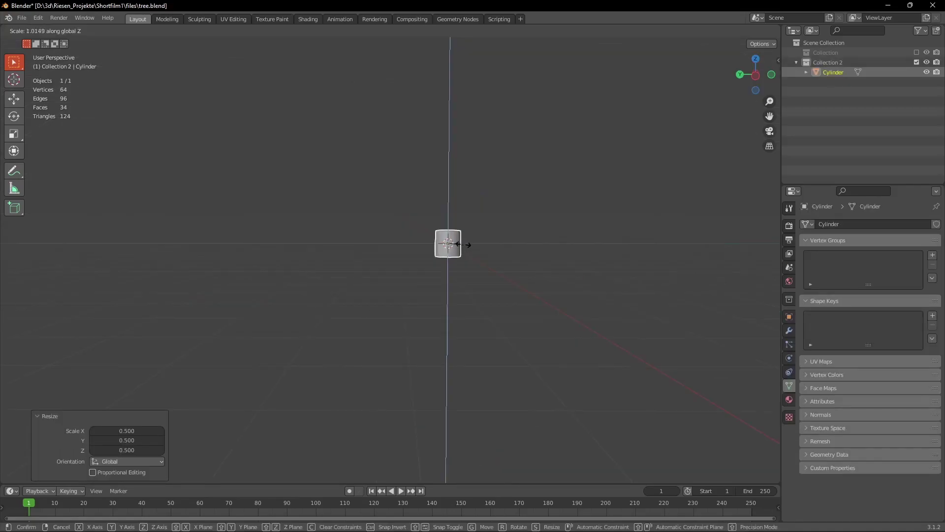
pyautogui.write('sz15')
# Scale the edge loop around the cylinder's middle by 0.75, undo that scaling, and start rescaling to taper the trunk.
pyautogui.write('.')
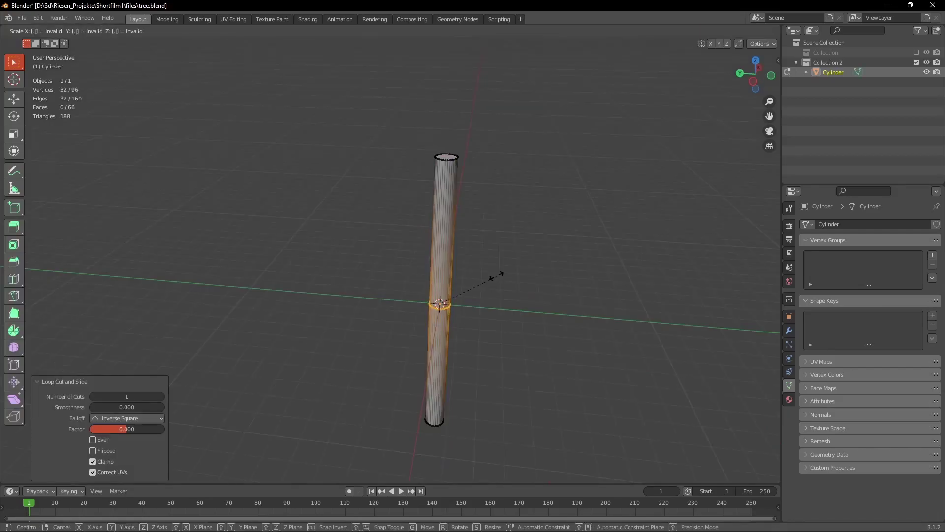
pyautogui.write('75')
pyautogui.press('Return')
pyautogui.moveTo(475, 249); pyautogui.dragTo(453, 228, button='middle')
pyautogui.hotkey('ctrl', 'z')
pyautogui.press('s')
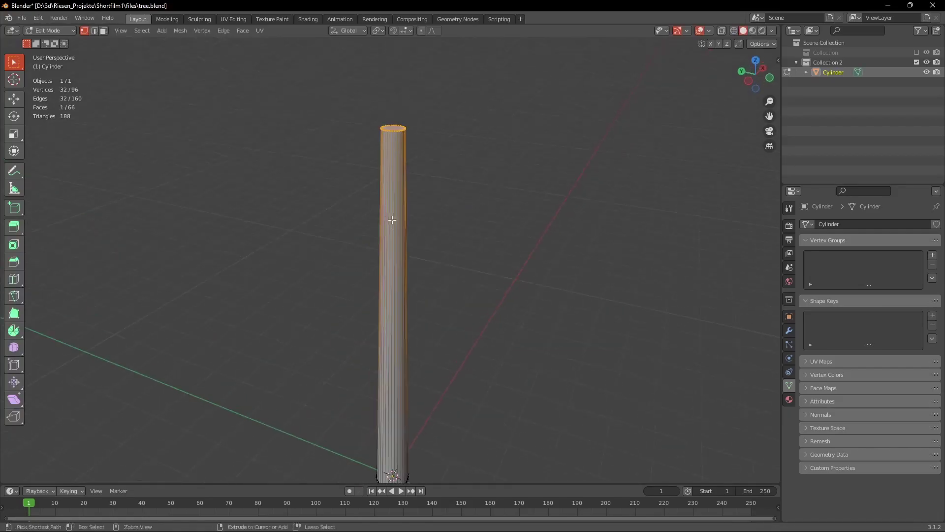
# Extrude the cylinder's top face upward about 4.09 m and scale it by 0.25.
pyautogui.scroll(-3, 392, 220)
pyautogui.keyDown('shift'); pyautogui.moveTo(413, 222); pyautogui.dragTo(407, 291, button='middle'); pyautogui.keyUp('shift')
pyautogui.press('e')
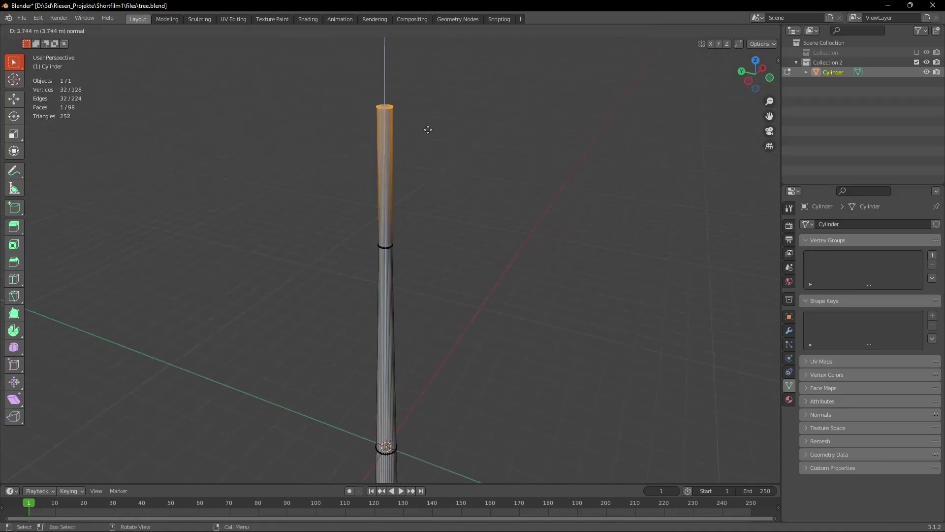
pyautogui.click(438, 116)
pyautogui.write('s.')
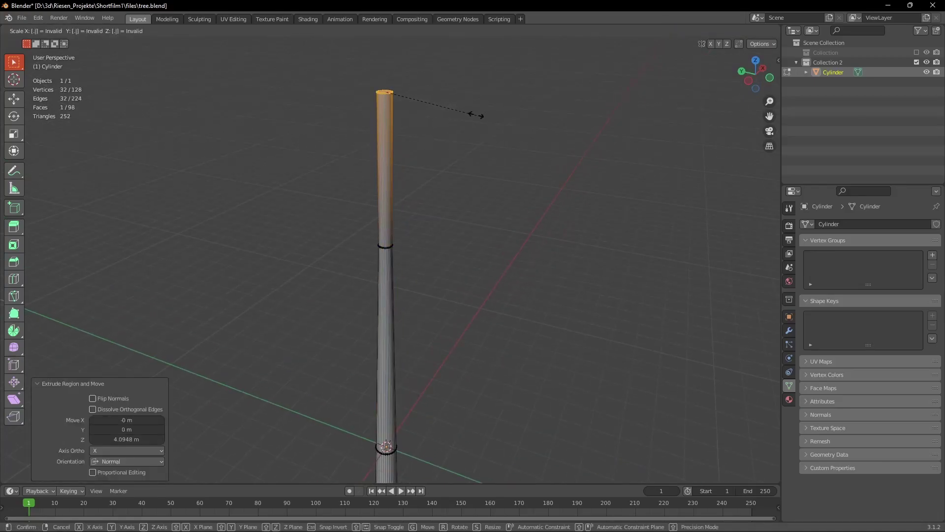
pyautogui.write('25')
pyautogui.press('Return')
# Move the narrow top end along Z to adjust the trunk's length, and return to Object Mode with the trunk selected.
pyautogui.moveTo(476, 115); pyautogui.dragTo(415, 217, button='middle')
pyautogui.press('g')
pyautogui.press('z')
pyautogui.click(402, 232)
pyautogui.press('Tab')
pyautogui.click(433, 213)
pyautogui.click(415, 247)
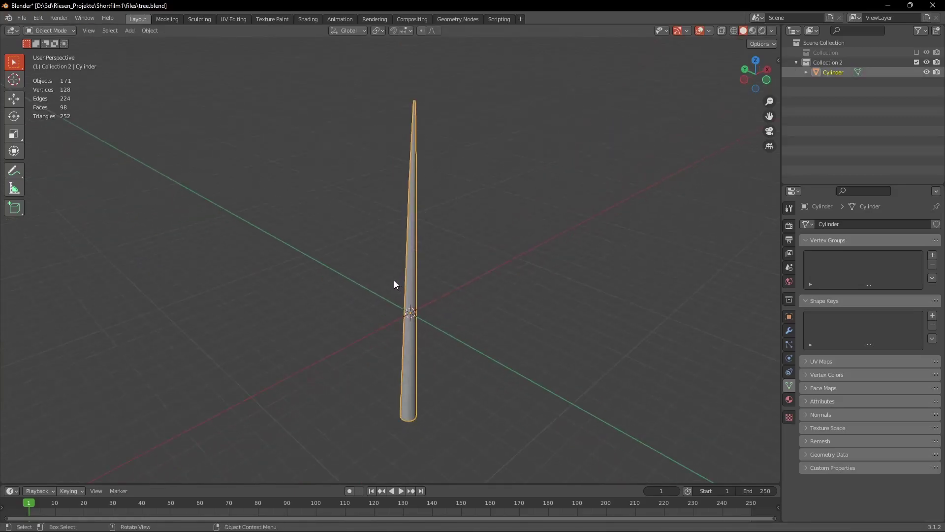
# Apply the trunk cylinder's transform and enable Auto Smooth at 30° for its normals.
pyautogui.scroll(6, 407, 264)
pyautogui.keyDown('shift'); pyautogui.moveTo(389, 345); pyautogui.dragTo(397, 248, button='middle'); pyautogui.keyUp('shift')
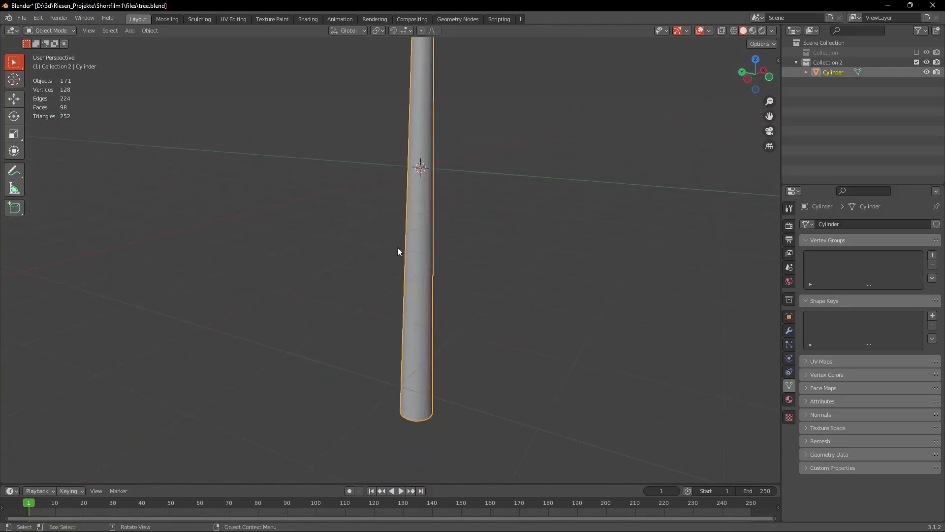
pyautogui.hotkey('ctrl', 'a')
pyautogui.click(386, 298)
pyautogui.press('Tab')
pyautogui.press('Tab')
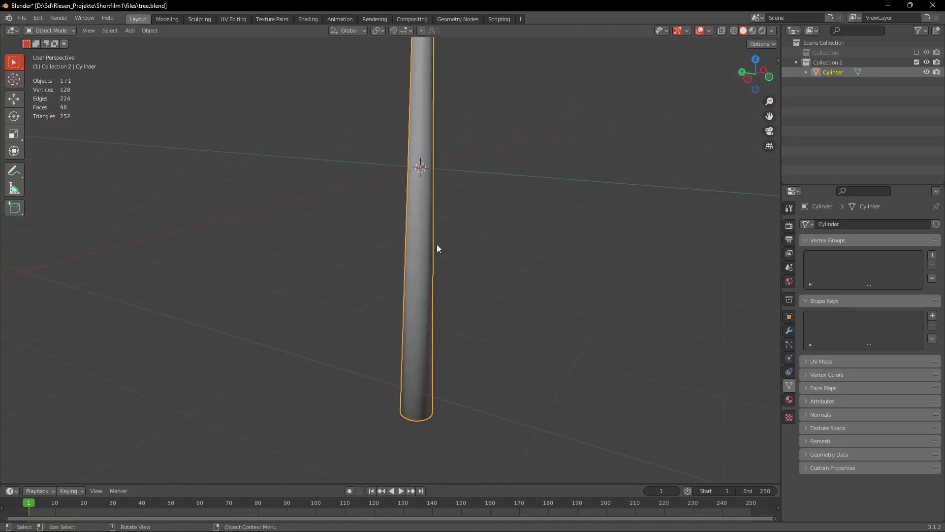
pyautogui.click(805, 417)
pyautogui.click(859, 429)
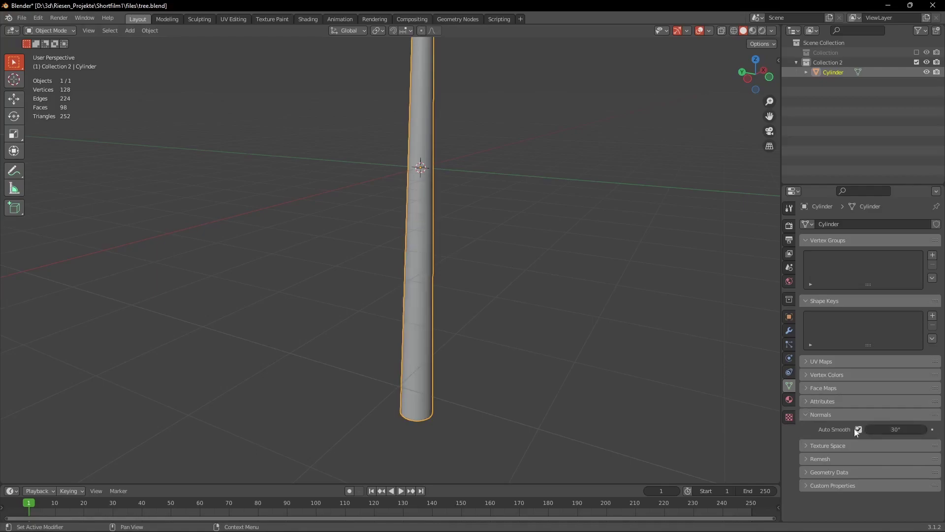
pyautogui.moveTo(408, 203); pyautogui.dragTo(427, 199, button='middle')
pyautogui.moveTo(337, 267); pyautogui.dragTo(320, 287, button='middle')
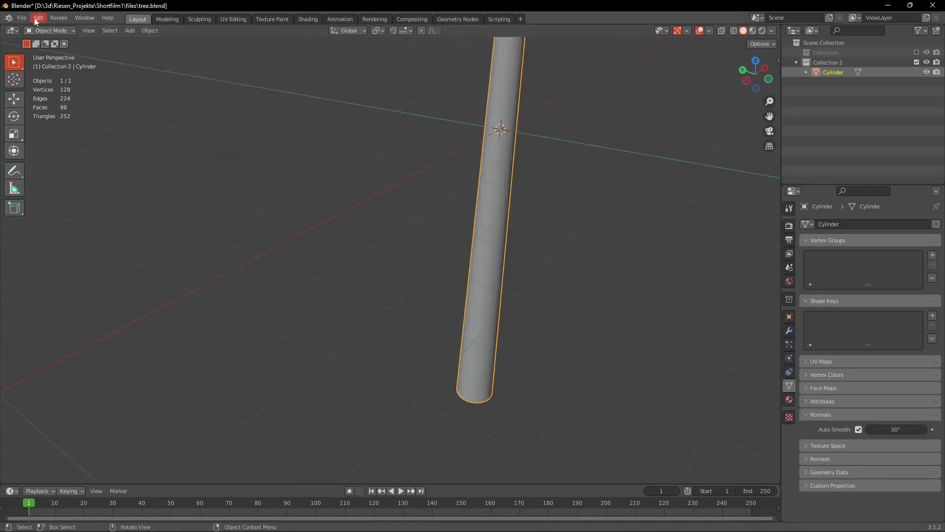
# Switch to sculpting the trunk and enable Dyntopo with Constant Detail at a resolution of 15.
pyautogui.click(206, 20)
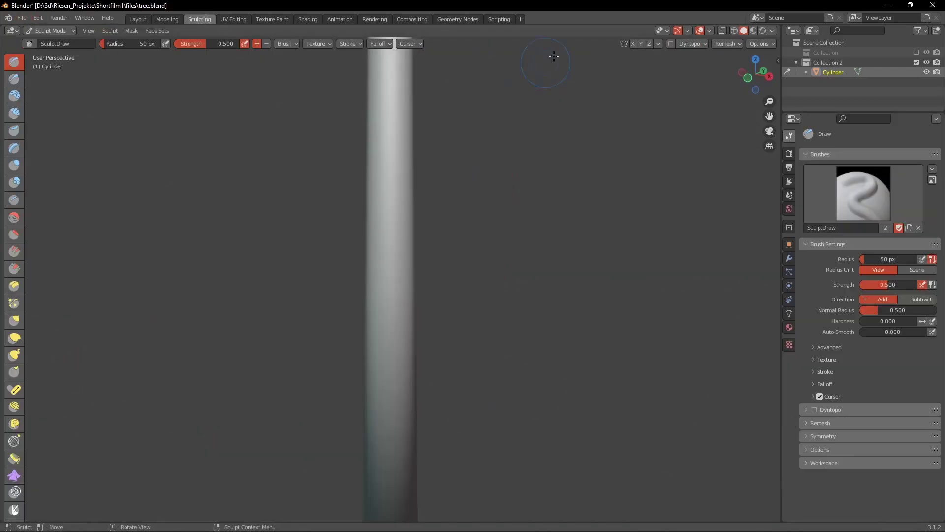
pyautogui.click(671, 43)
pyautogui.click(687, 63)
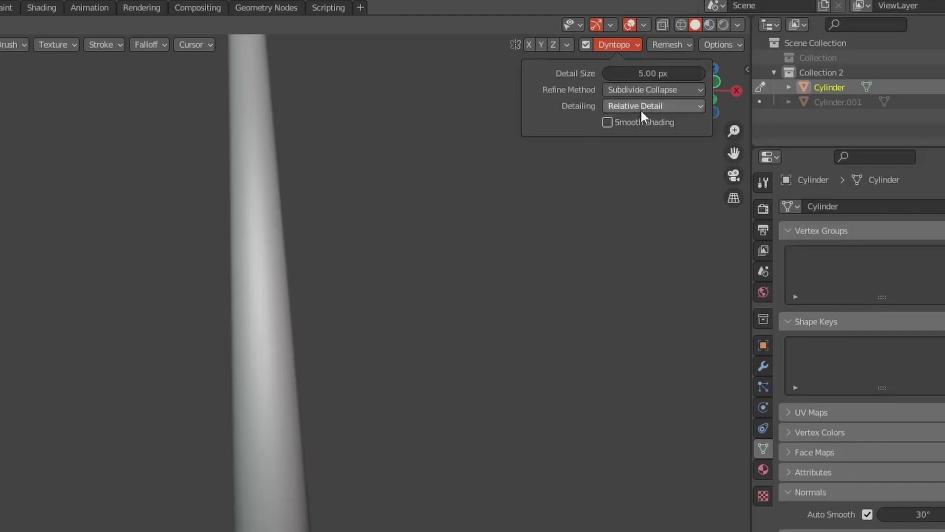
pyautogui.click(707, 84)
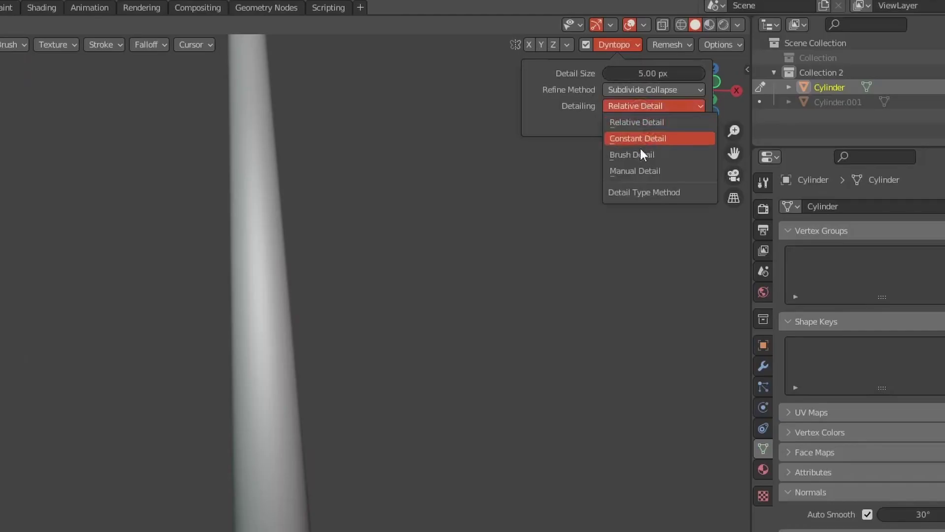
pyautogui.click(642, 140)
pyautogui.click(654, 76)
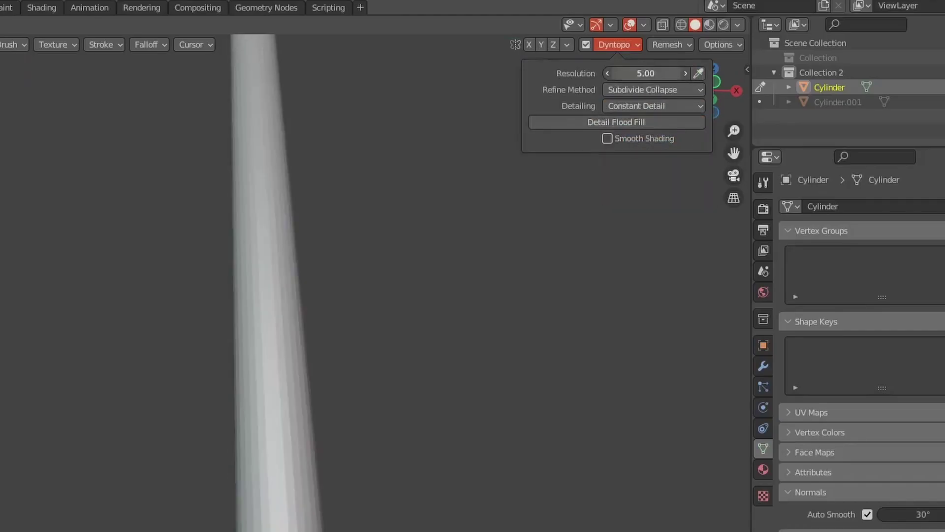
pyautogui.click(642, 73)
pyautogui.write('15')
pyautogui.press('Return')
# Sculpt a root bulge at the trunk's base with the Draw brush at 50 px radius and 0.500 strength.
pyautogui.moveTo(287, 464); pyautogui.dragTo(263, 501)
pyautogui.scroll(4, 352, 385)
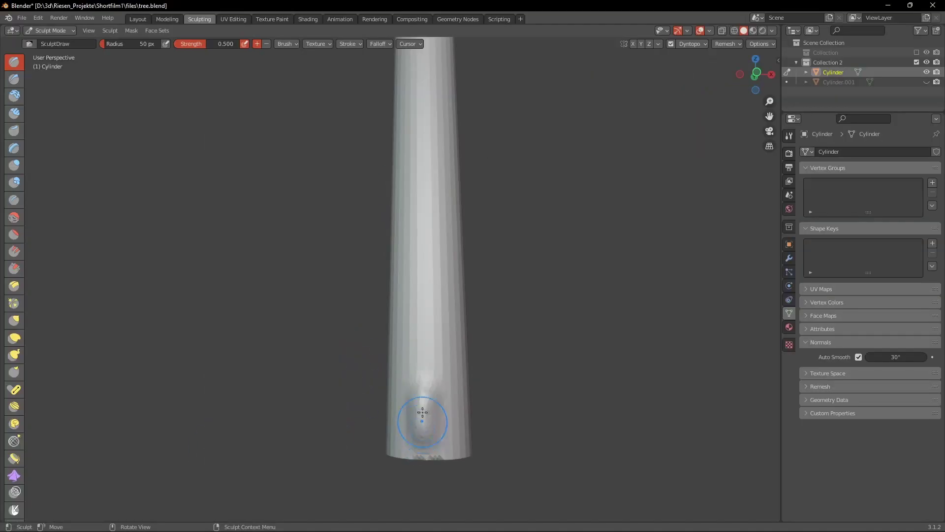
pyautogui.moveTo(422, 413); pyautogui.dragTo(418, 443)
pyautogui.moveTo(422, 381); pyautogui.dragTo(388, 388, button='middle')
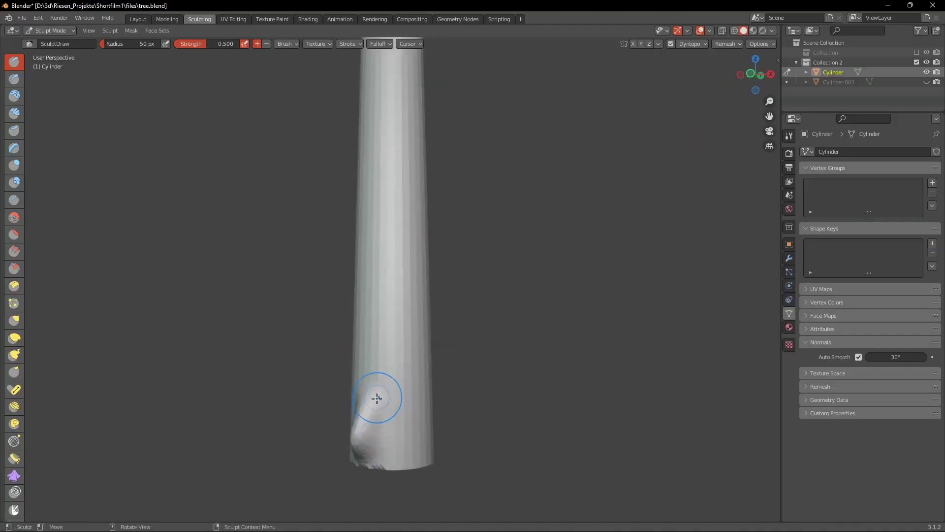
pyautogui.moveTo(376, 398)
pyautogui.mouseDown()
pyautogui.moveTo(384, 378)
pyautogui.moveTo(406, 374)
pyautogui.mouseUp()
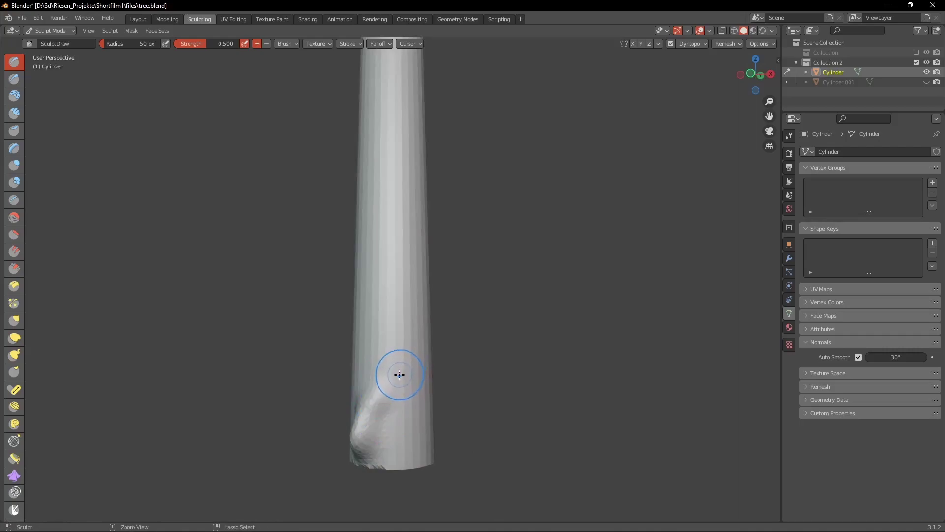
pyautogui.moveTo(399, 375)
pyautogui.mouseDown(button='middle')
pyautogui.moveTo(411, 396)
pyautogui.moveTo(428, 375)
pyautogui.mouseUp(button='middle')
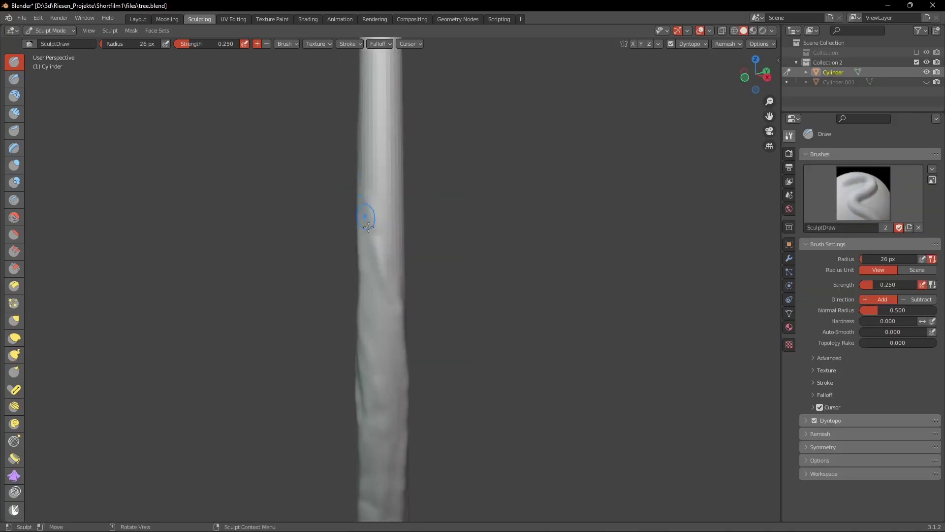
# Sculpt uneven bark ridges up the trunk with a 26 px Draw brush and carve grooves above the roots with a 12 px Crease brush.
pyautogui.moveTo(368, 227); pyautogui.dragTo(365, 195)
pyautogui.moveTo(365, 195); pyautogui.dragTo(420, 197, button='middle')
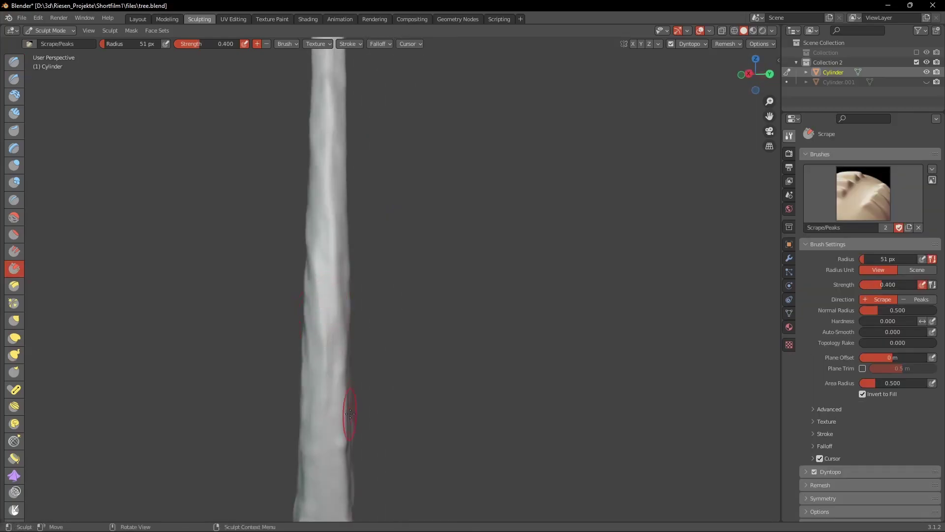
pyautogui.moveTo(348, 412)
pyautogui.mouseDown(button='middle')
pyautogui.moveTo(330, 410)
pyautogui.moveTo(340, 335)
pyautogui.mouseUp(button='middle')
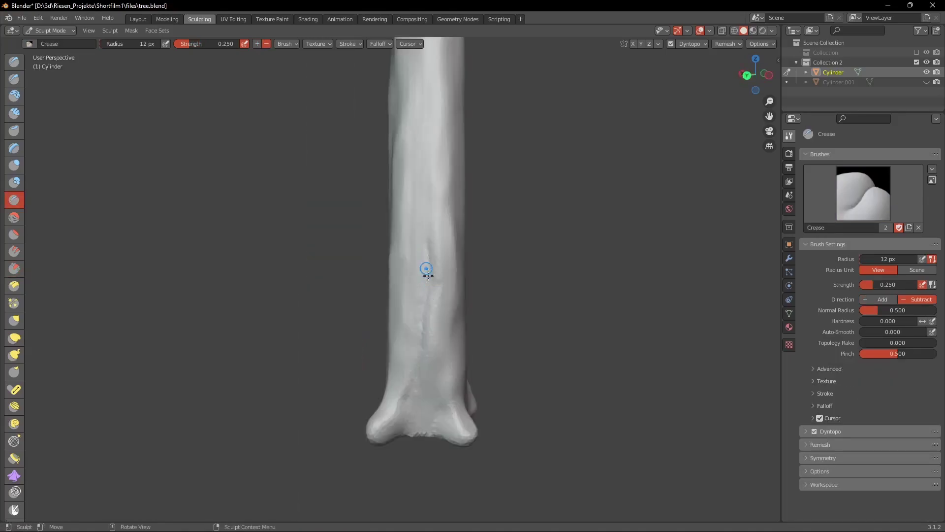
pyautogui.scroll(1, 427, 272)
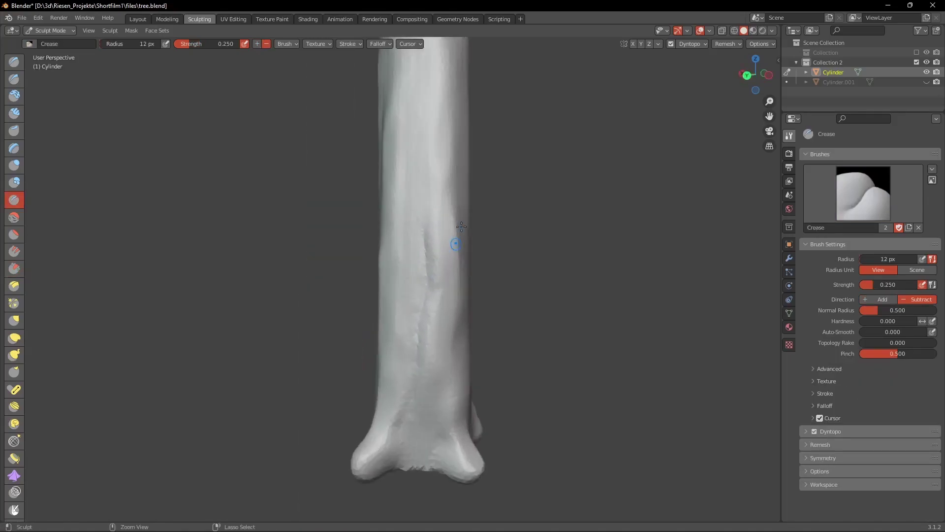
pyautogui.scroll(1, 431, 236)
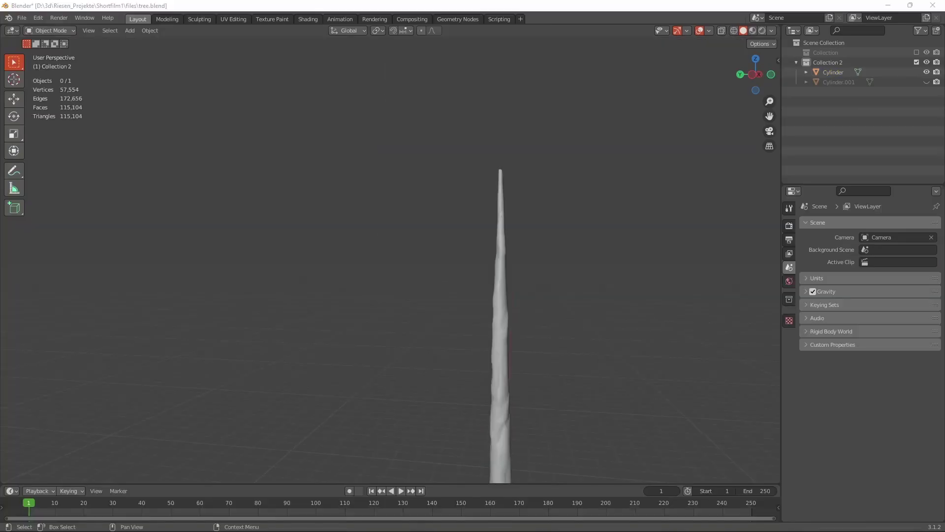
# Examine the sculpted trunk along its full height and check its mesh in Edit Mode.
pyautogui.moveTo(707, 309); pyautogui.dragTo(734, 273, button='middle')
pyautogui.keyDown('shift'); pyautogui.moveTo(663, 253); pyautogui.dragTo(661, 143, button='middle'); pyautogui.keyUp('shift')
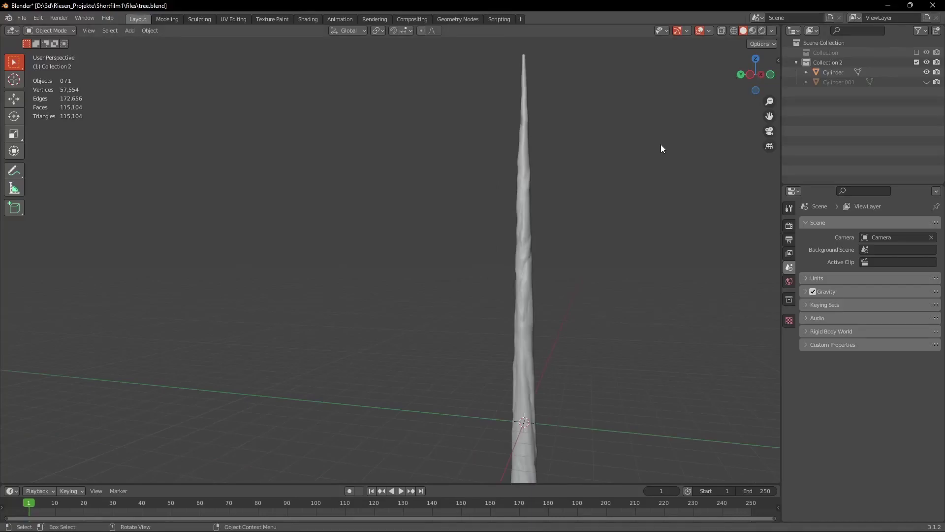
pyautogui.click(517, 240)
pyautogui.press('Tab')
pyautogui.press('Tab')
pyautogui.scroll(-4, 384, 221)
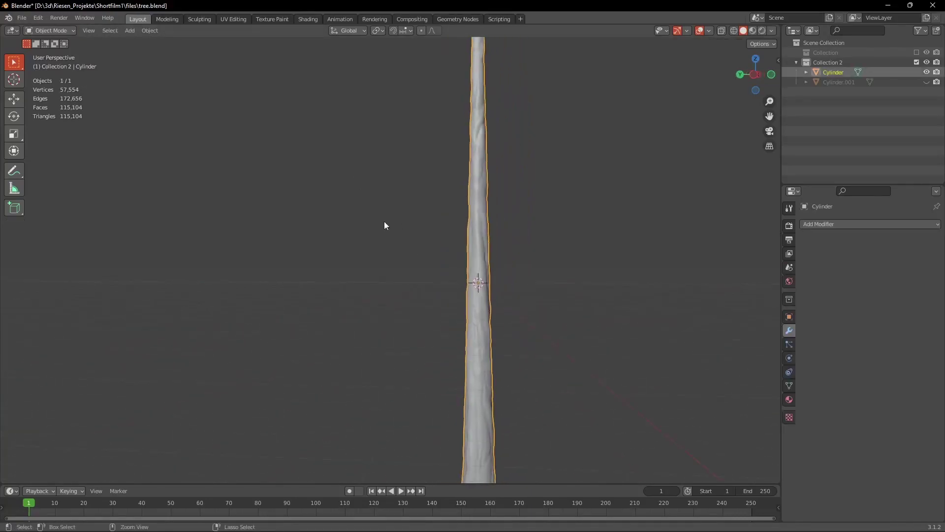
pyautogui.keyDown('ctrl'); pyautogui.moveTo(447, 174); pyautogui.dragTo(392, 202, button='middle'); pyautogui.keyUp('ctrl')
pyautogui.moveTo(392, 275); pyautogui.dragTo(414, 285, button='middle')
# Add a new cylinder with 16 vertices around the middle of the sculpted trunk.
pyautogui.hotkey('shift', 'a')
pyautogui.moveTo(414, 281)
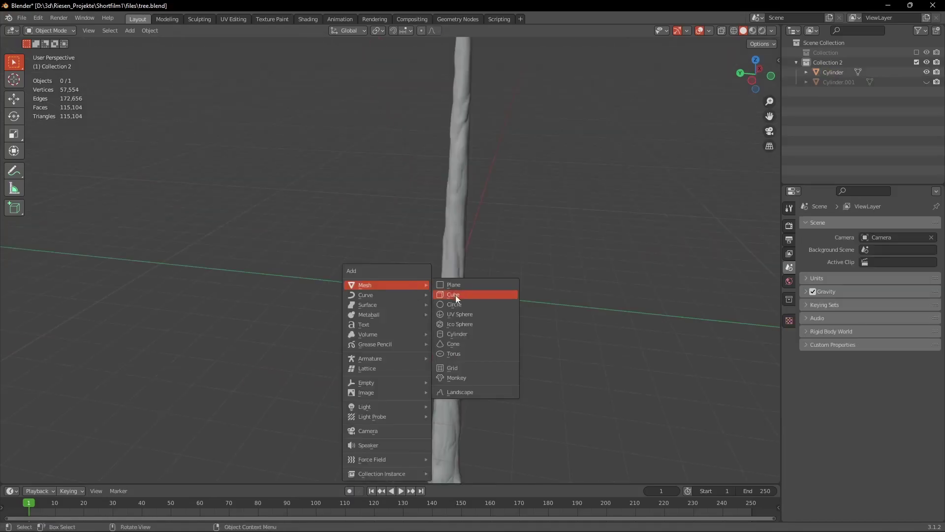
pyautogui.click(455, 329)
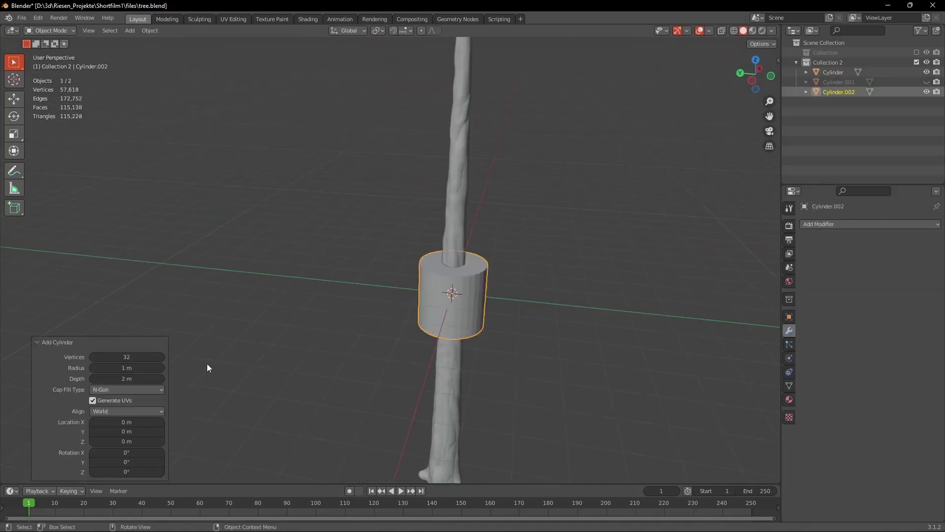
pyautogui.click(143, 356)
pyautogui.press('Return')
# Scale the 16-sided cylinder to 0.5 so it fits closely around the trunk.
pyautogui.moveTo(466, 281); pyautogui.dragTo(487, 251, button='middle')
pyautogui.write('s.')
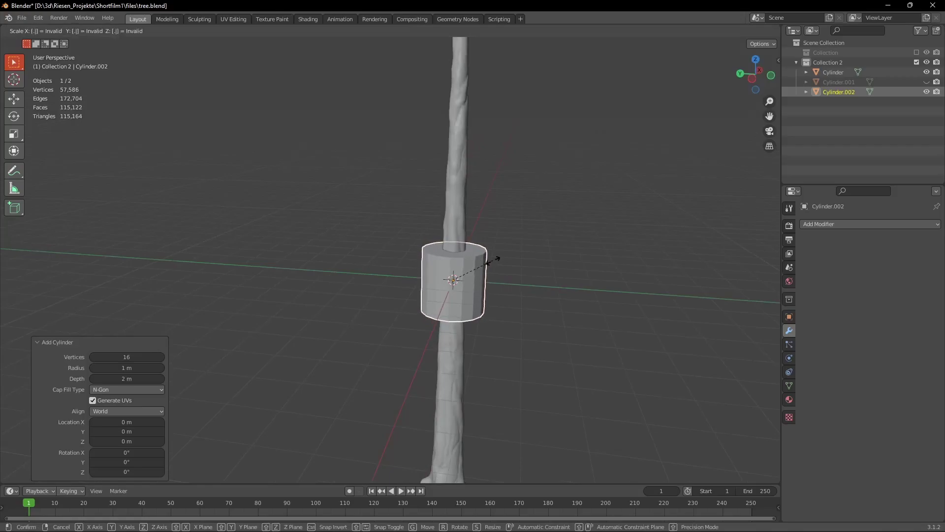
pyautogui.write('5')
pyautogui.press('Return')
pyautogui.click(501, 259)
pyautogui.moveTo(501, 259); pyautogui.dragTo(521, 257, button='middle')
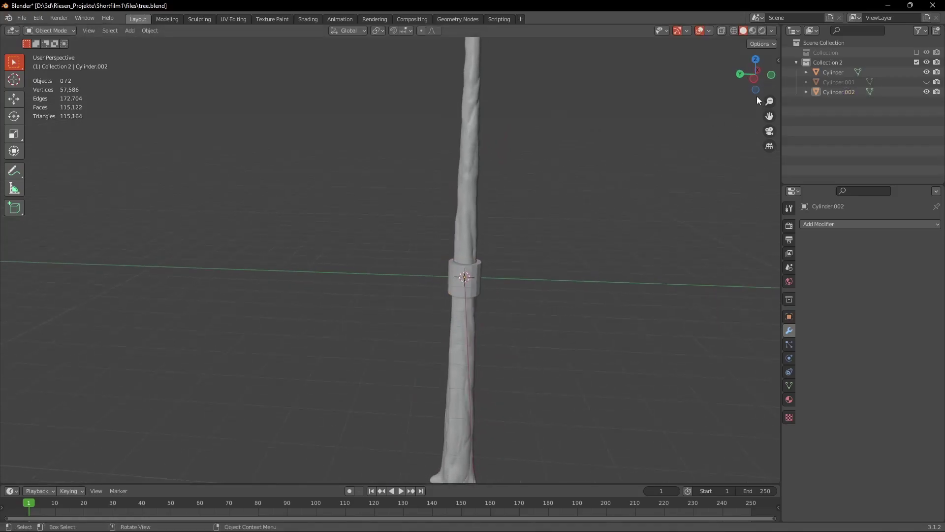
# Scale the low-poly cylinder by 25 along Z so it spans the full trunk height.
pyautogui.click(753, 78)
pyautogui.click(443, 279)
pyautogui.write('sz')
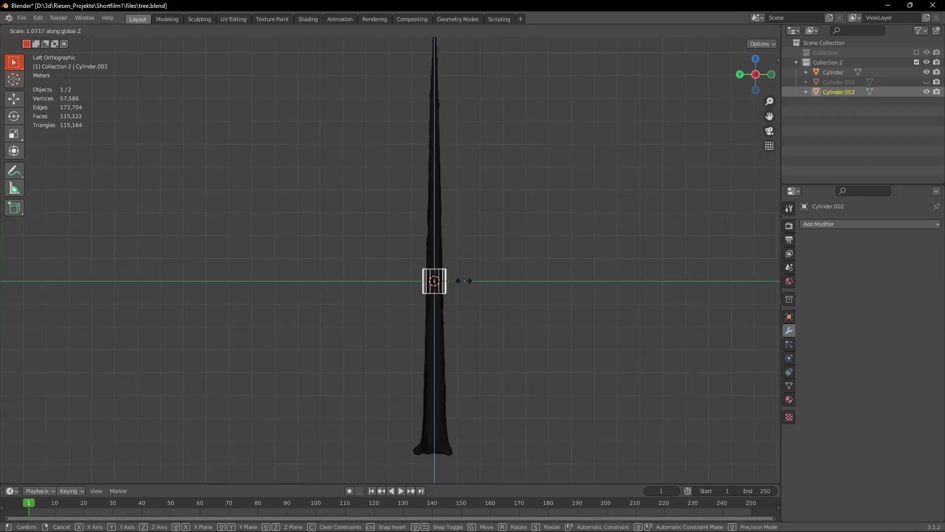
pyautogui.write('25')
pyautogui.press('Return')
pyautogui.keyDown('shift'); pyautogui.moveTo(498, 167); pyautogui.dragTo(490, 249, button='middle'); pyautogui.keyUp('shift')
pyautogui.scroll(2, 501, 235)
pyautogui.scroll(-1, 466, 261)
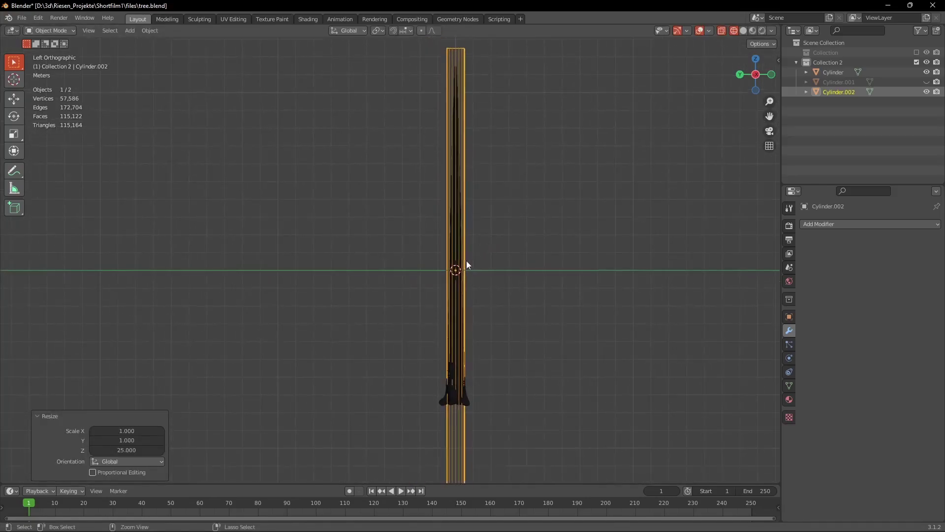
# Move the cylinder's bottom ring of vertices up about 4.9 m along Z to the base of the roots.
pyautogui.scroll(-1, 469, 265)
pyautogui.keyDown('shift'); pyautogui.moveTo(468, 320); pyautogui.dragTo(473, 263, button='middle'); pyautogui.keyUp('shift')
pyautogui.press('Tab')
pyautogui.keyDown('ctrl'); pyautogui.moveTo(462, 379); pyautogui.dragTo(462, 339, button='middle'); pyautogui.keyUp('ctrl')
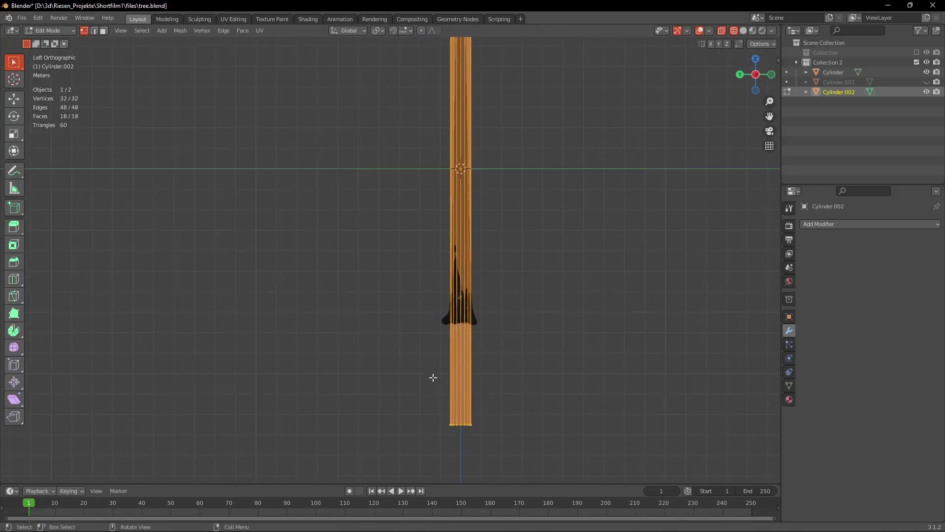
pyautogui.moveTo(404, 393); pyautogui.dragTo(536, 444)
pyautogui.keyDown('ctrl'); pyautogui.moveTo(505, 408); pyautogui.dragTo(572, 339, button='middle'); pyautogui.keyUp('ctrl')
pyautogui.press('g')
pyautogui.press('z')
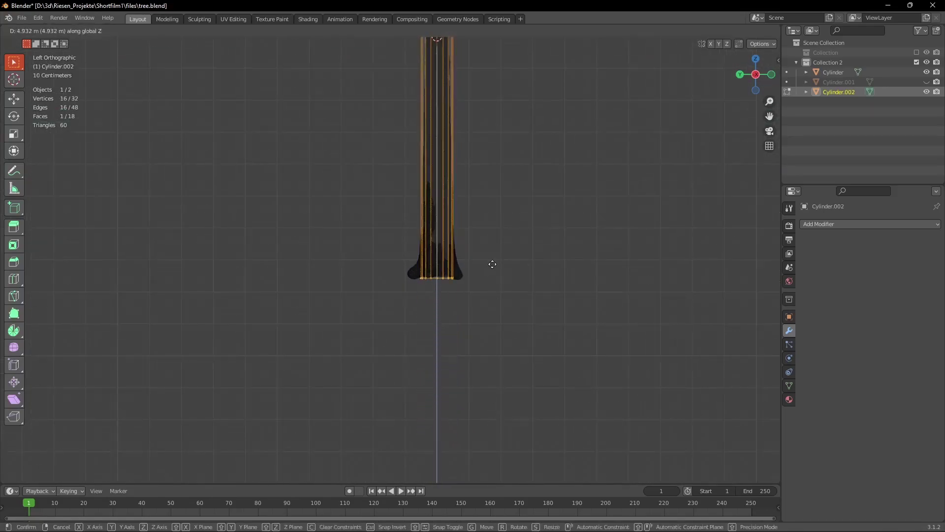
pyautogui.click(491, 263)
# Scale the cylinder's bottom ring by about 1.955 to enclose the roots and align it vertically with the trunk's base.
pyautogui.scroll(1, 558, 234)
pyautogui.scroll(3, 558, 234)
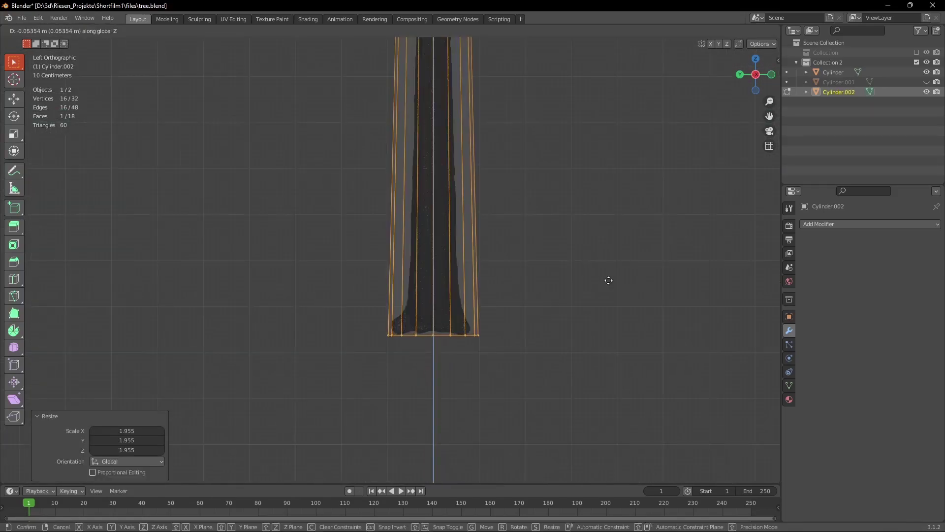
pyautogui.press('g')
pyautogui.press('z')
pyautogui.click(531, 242)
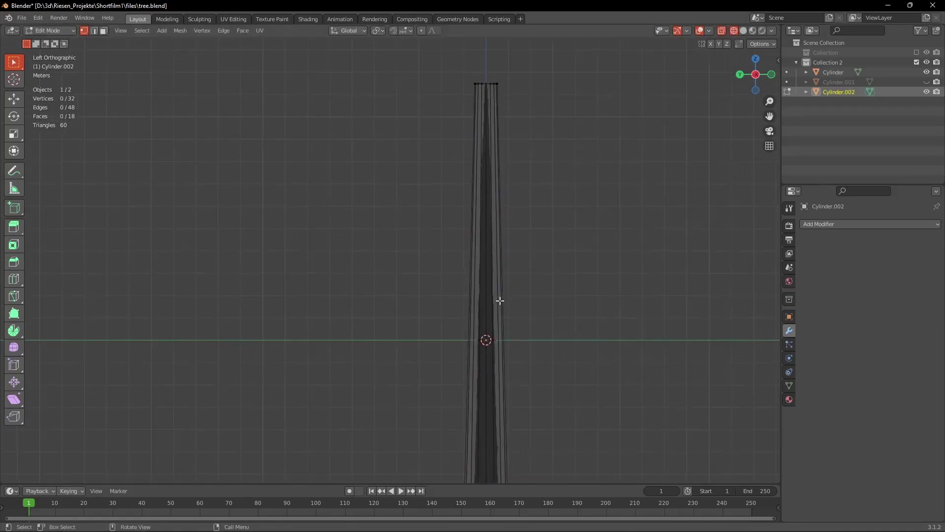
# Add 50 evenly spaced horizontal loop cuts along the cylinder without sliding them.
pyautogui.hotkey('ctrl', 'r')
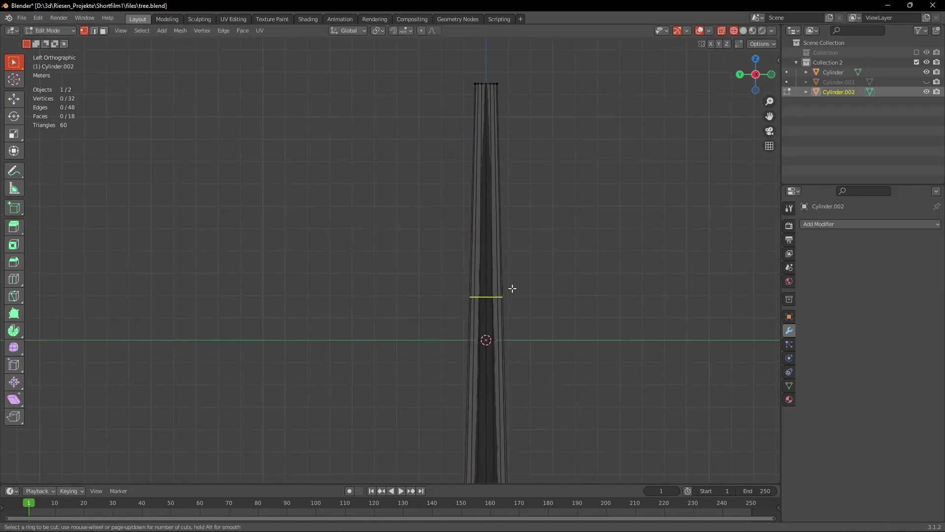
pyautogui.write('50')
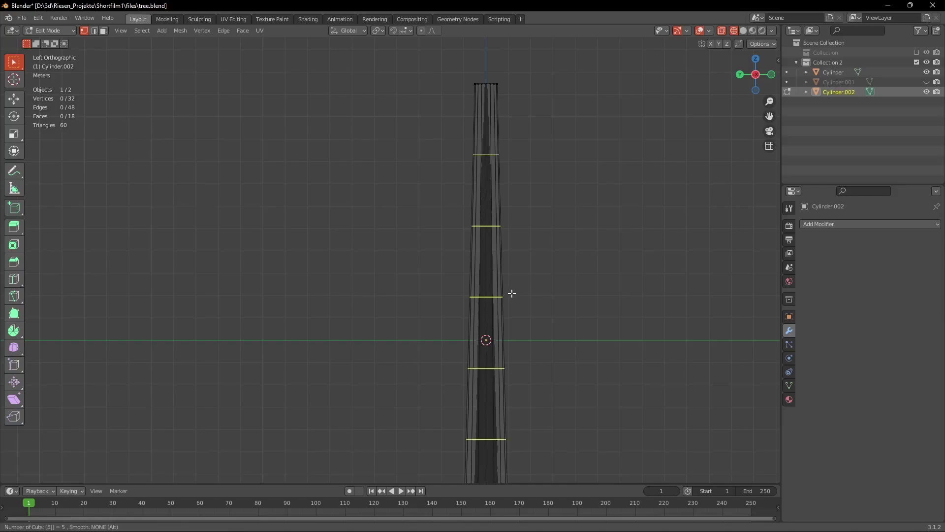
pyautogui.press('Return')
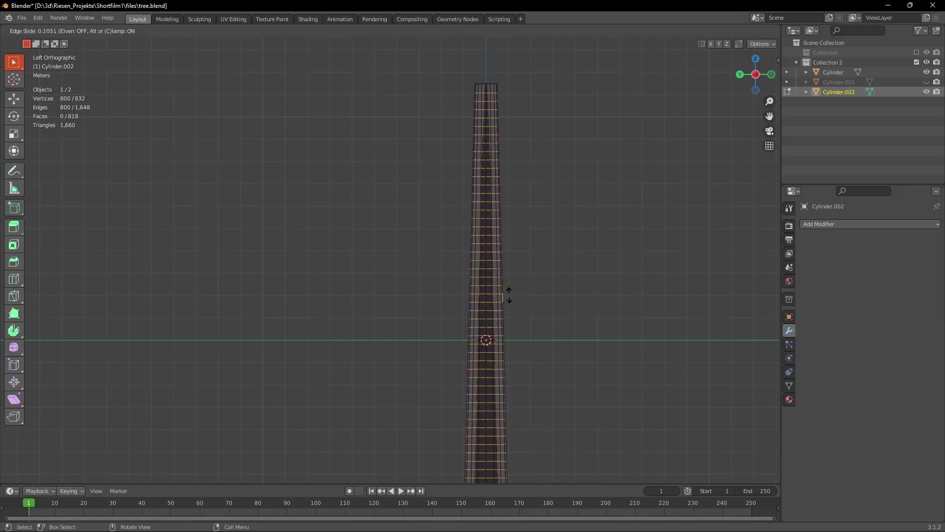
pyautogui.rightClick(510, 295)
pyautogui.keyDown('shift'); pyautogui.moveTo(509, 296); pyautogui.dragTo(510, 154, button='middle'); pyautogui.keyUp('shift')
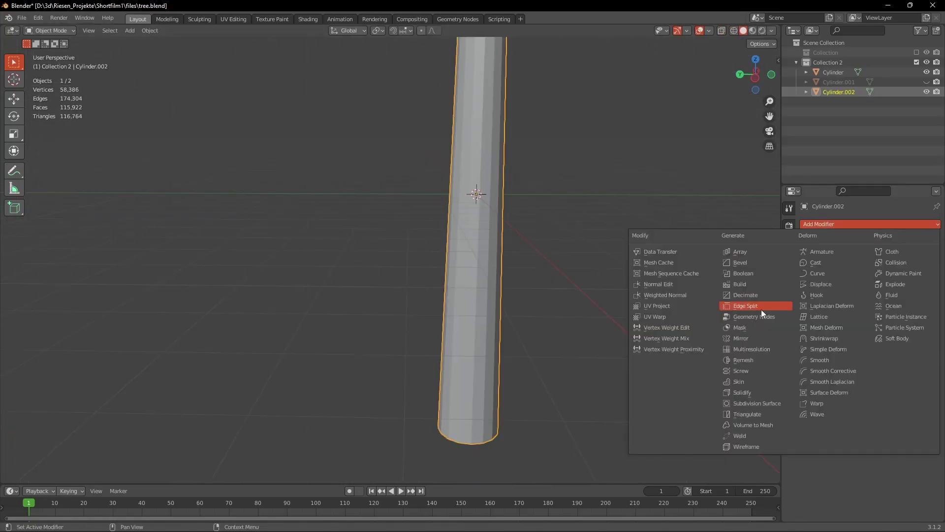
# Add a Shrinkwrap modifier to the low-poly cylinder.
pyautogui.click(826, 338)
pyautogui.keyDown('shift'); pyautogui.moveTo(549, 247); pyautogui.dragTo(630, 205, button='middle'); pyautogui.keyUp('shift')
pyautogui.scroll(8, 537, 290)
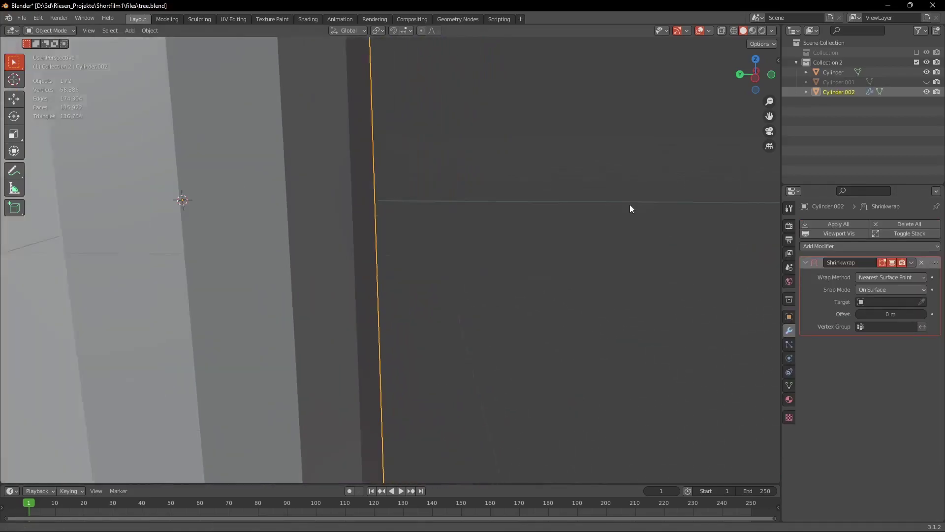
pyautogui.scroll(2, 627, 212)
pyautogui.scroll(-2, 591, 261)
pyautogui.keyDown('shift'); pyautogui.moveTo(522, 307); pyautogui.dragTo(543, 285, button='middle'); pyautogui.keyUp('shift')
pyautogui.scroll(-6, 558, 250)
pyautogui.keyDown('shift'); pyautogui.moveTo(571, 245); pyautogui.dragTo(513, 244, button='middle'); pyautogui.keyUp('shift')
# Set the sculpted trunk, Cylinder, as the Shrinkwrap target and apply the modifier.
pyautogui.click(921, 301)
pyautogui.click(847, 72)
pyautogui.scroll(-5, 533, 209)
pyautogui.scroll(1, 524, 261)
pyautogui.scroll(2, 510, 291)
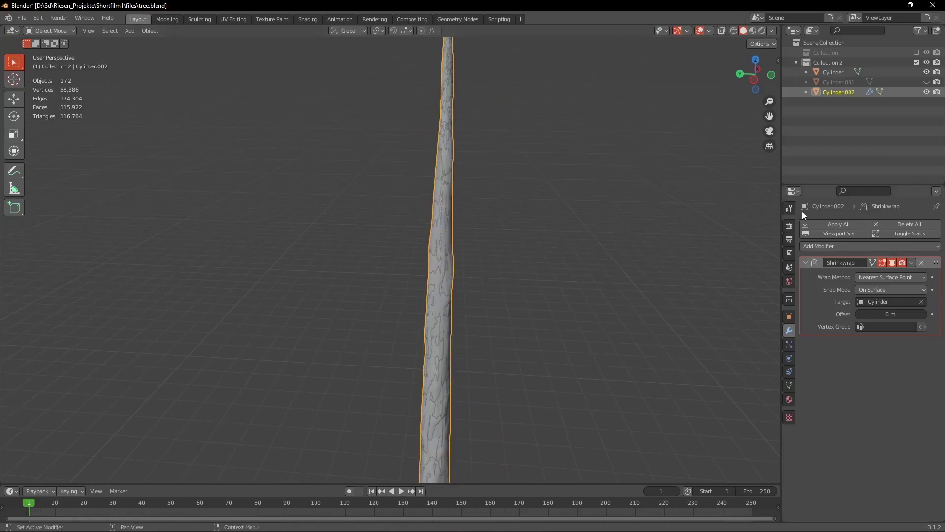
pyautogui.click(815, 222)
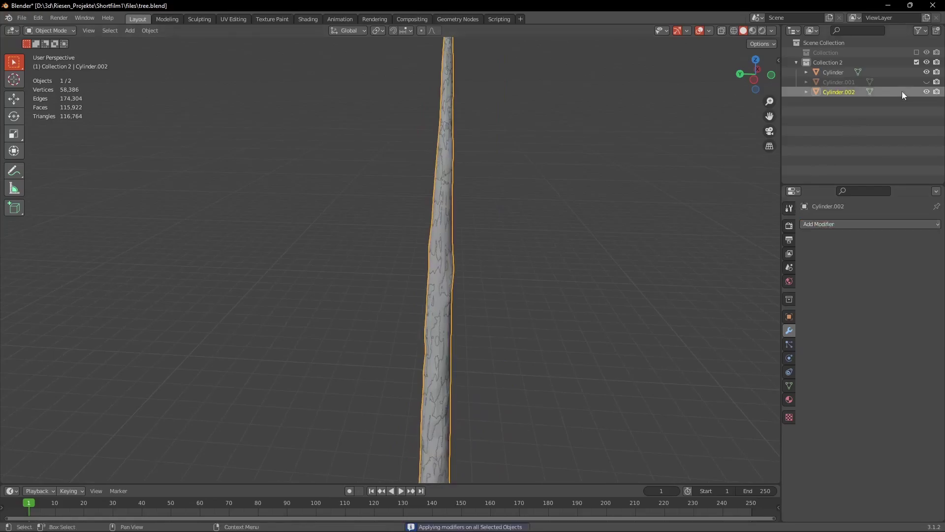
# Rename the sculpted trunk to tree_hp and the low-poly cylinder to tree_lp.
pyautogui.doubleClick(841, 82)
pyautogui.write('t')
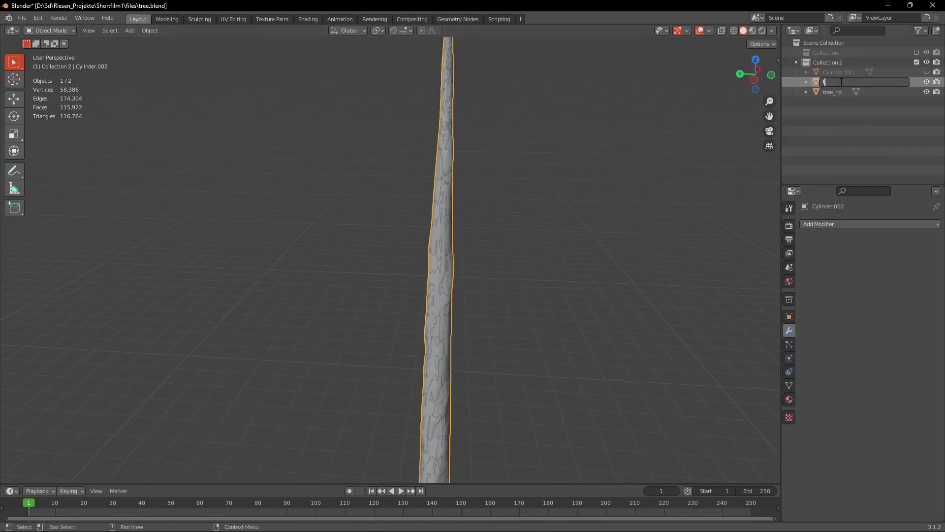
pyautogui.write('ree_lp')
pyautogui.press('Return')
# Hide tree_hp in the viewport and shade tree_lp smooth.
pyautogui.keyDown('shift'); pyautogui.moveTo(499, 241); pyautogui.dragTo(433, 232, button='middle'); pyautogui.keyUp('shift')
pyautogui.click(927, 82)
pyautogui.moveTo(502, 224); pyautogui.dragTo(496, 213, button='middle')
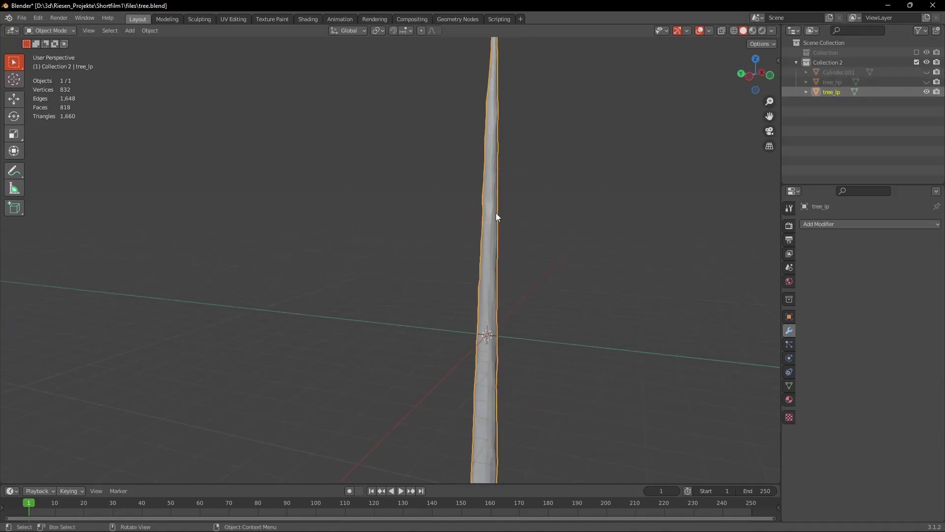
pyautogui.rightClick(492, 200)
pyautogui.press('Escape')
pyautogui.scroll(4, 493, 197)
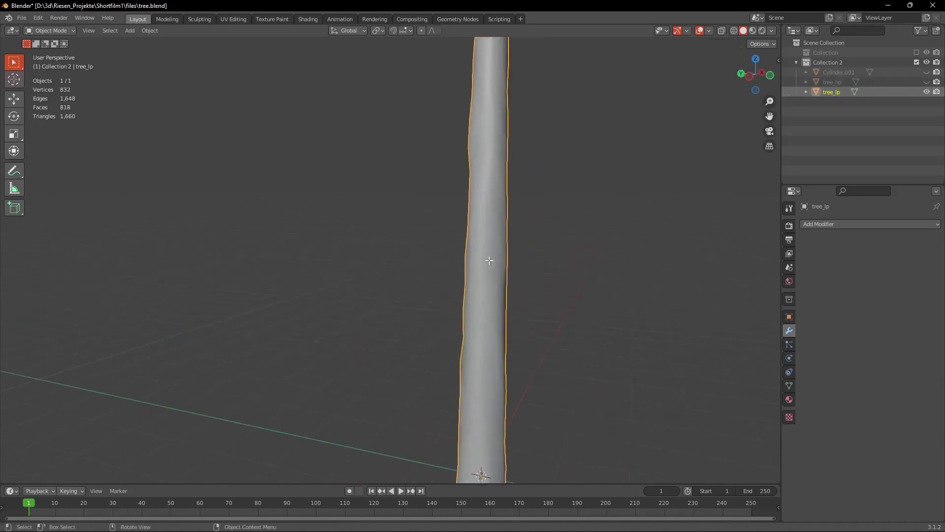
# Mark UV seams on the edge loops around the bottom and top caps of tree_lp.
pyautogui.press('Tab')
pyautogui.hotkey('alt', 'a')
pyautogui.keyDown('alt'); pyautogui.click(517, 259); pyautogui.keyUp('alt')
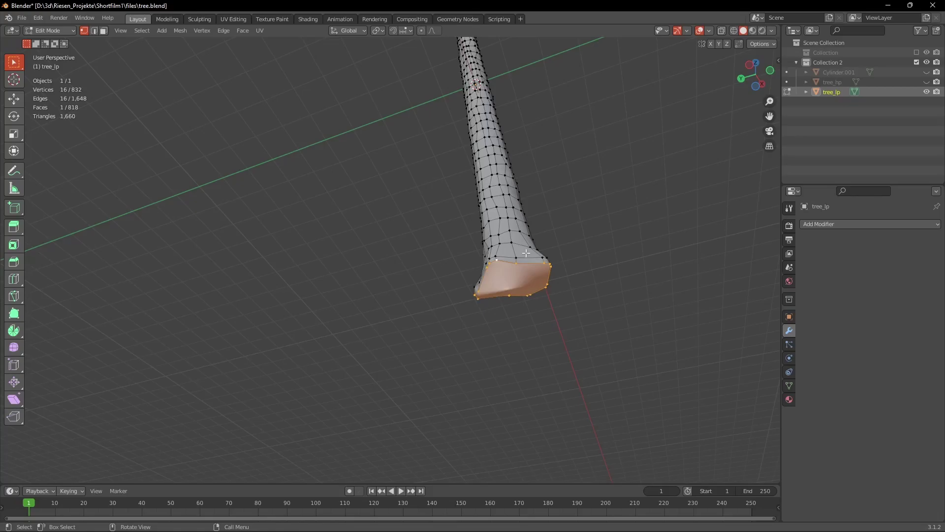
pyautogui.moveTo(526, 253); pyautogui.dragTo(526, 282, button='middle')
pyautogui.moveTo(526, 282); pyautogui.dragTo(526, 274, button='middle')
pyautogui.hotkey('ctrl', 'e')
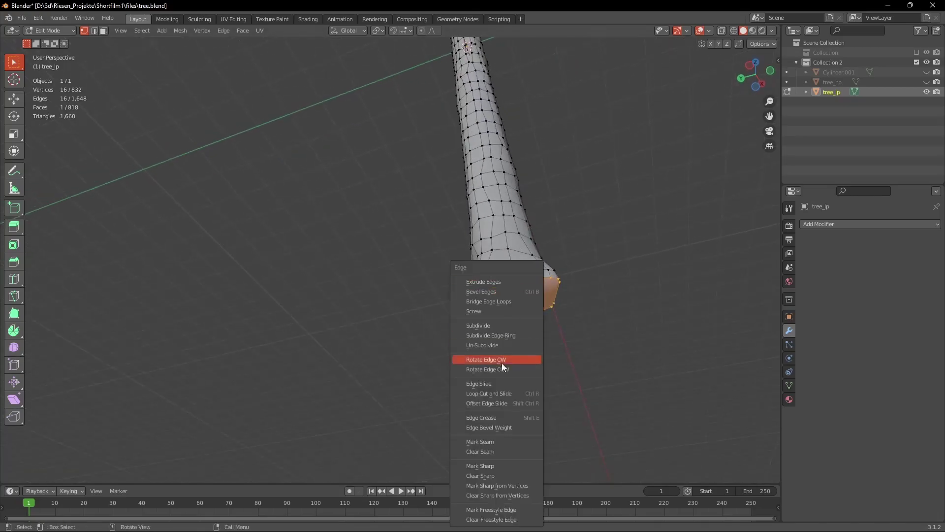
pyautogui.click(490, 436)
pyautogui.moveTo(504, 281); pyautogui.dragTo(540, 253, button='middle')
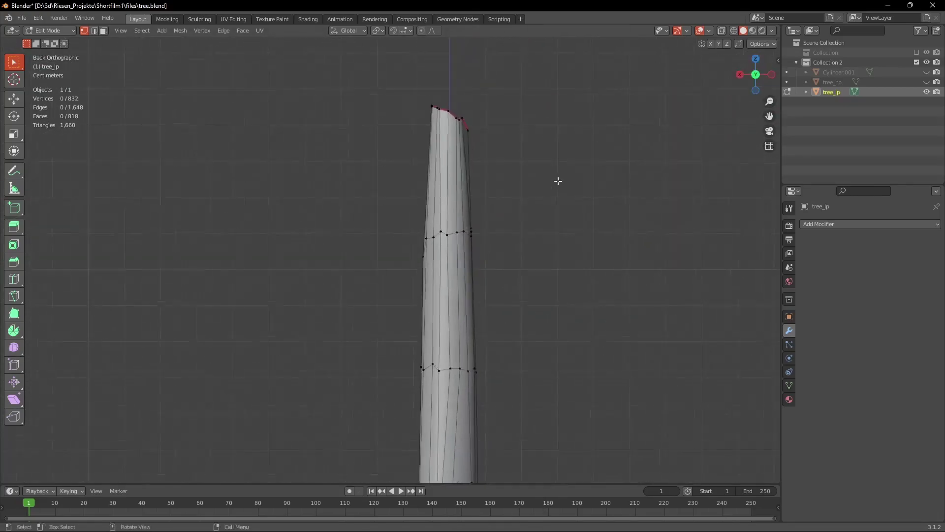
# Select a continuous vertical edge path along the back of tree_lp from top to base and mark it as a seam.
pyautogui.keyDown('shift'); pyautogui.moveTo(453, 90); pyautogui.dragTo(485, 205, button='middle'); pyautogui.keyUp('shift')
pyautogui.click(483, 227)
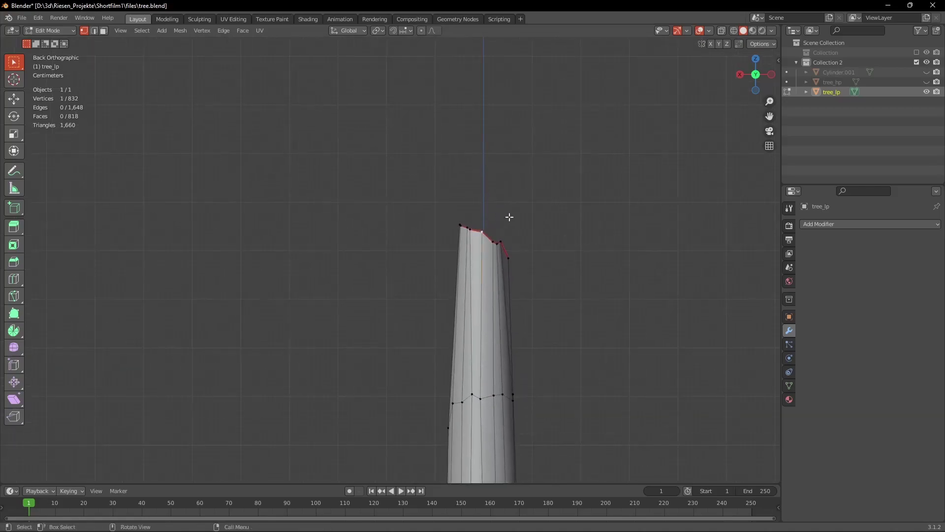
pyautogui.keyDown('shift'); pyautogui.moveTo(488, 301); pyautogui.dragTo(475, 330, button='middle'); pyautogui.keyUp('shift')
pyautogui.scroll(-12, 489, 167)
pyautogui.scroll(4, 473, 414)
pyautogui.keyDown('ctrl'); pyautogui.click(459, 414); pyautogui.keyUp('ctrl')
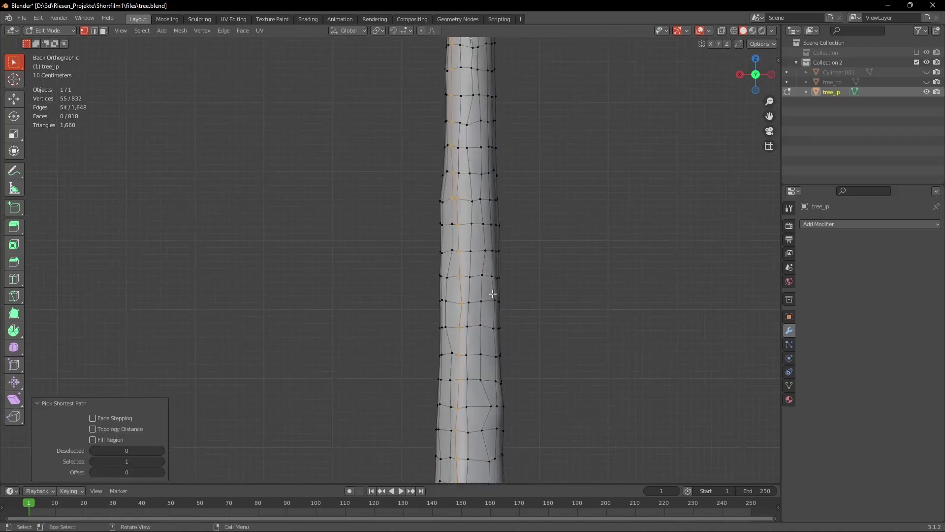
pyautogui.keyDown('shift'); pyautogui.moveTo(491, 296); pyautogui.dragTo(480, 414, button='middle'); pyautogui.keyUp('shift')
pyautogui.keyDown('shift'); pyautogui.moveTo(495, 187); pyautogui.dragTo(462, 418, button='middle'); pyautogui.keyUp('shift')
pyautogui.keyDown('shift'); pyautogui.moveTo(465, 278); pyautogui.dragTo(452, 457, button='middle'); pyautogui.keyUp('shift')
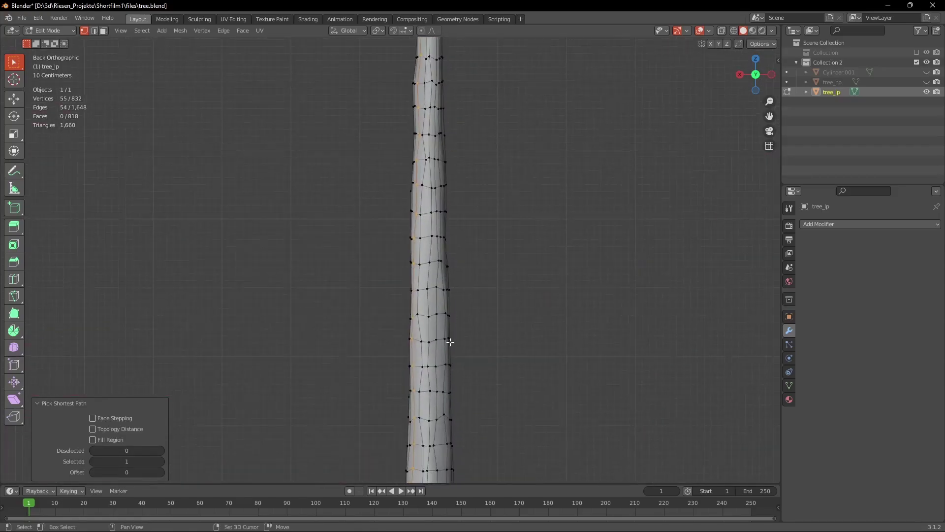
pyautogui.moveTo(448, 340); pyautogui.dragTo(474, 224, button='middle')
pyautogui.hotkey('ctrl', 'e')
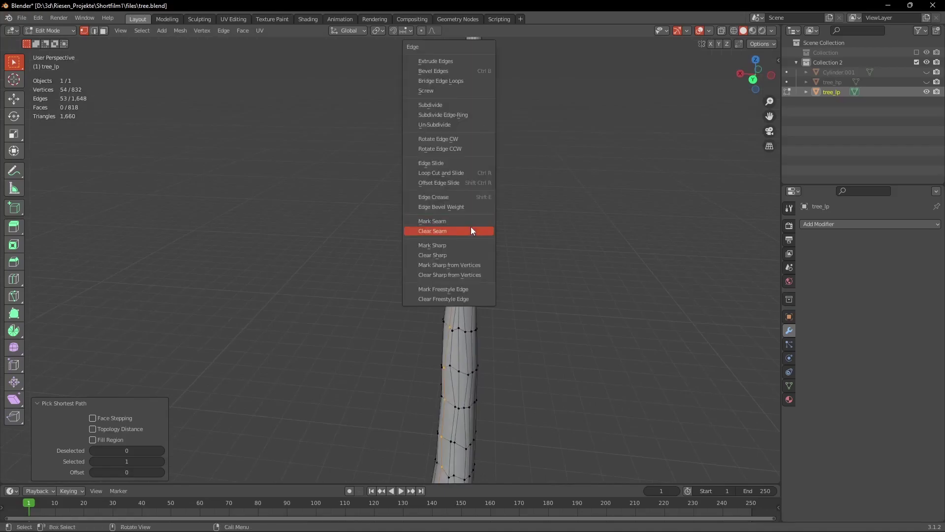
pyautogui.click(471, 228)
# Select the entire tree_lp mesh and unwrap it.
pyautogui.press('a')
pyautogui.press('u')
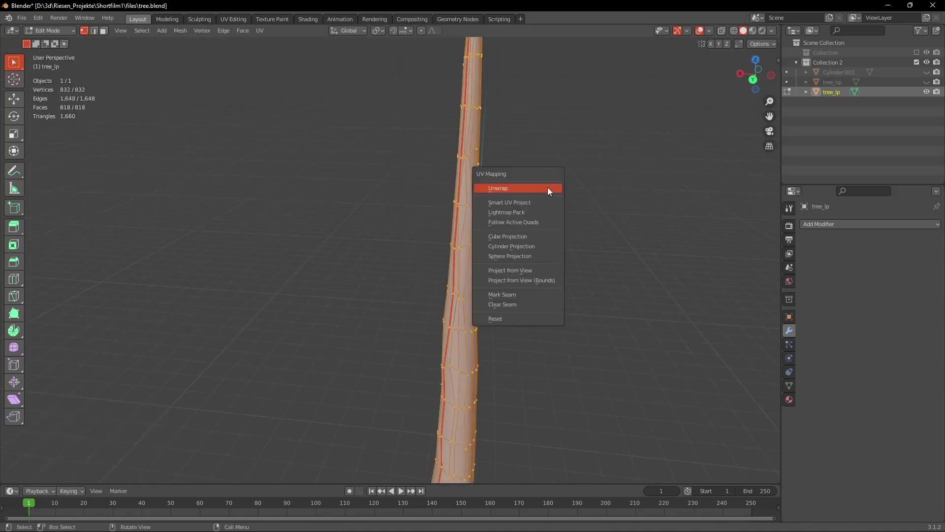
pyautogui.click(546, 187)
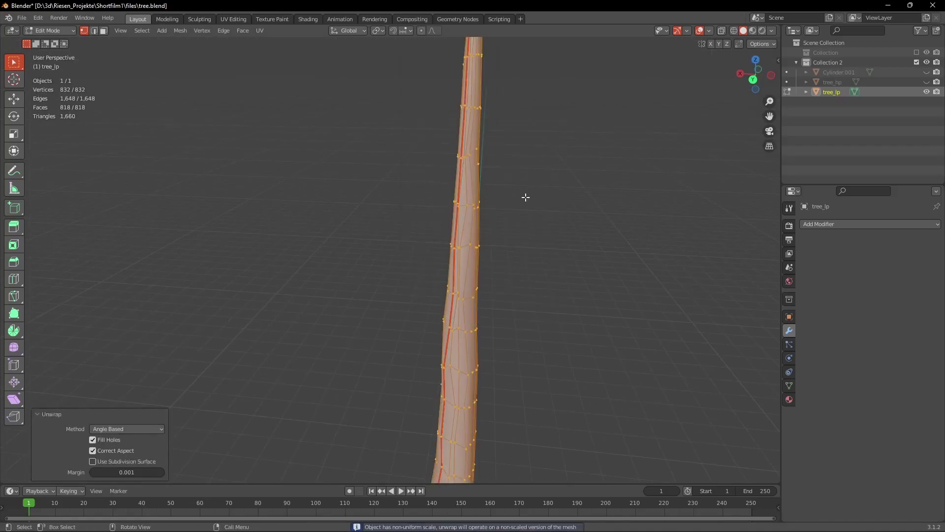
# Apply the rotation and scale of tree_lp in Object Mode.
pyautogui.press('Tab')
pyautogui.click(789, 316)
pyautogui.hotkey('ctrl', 'a')
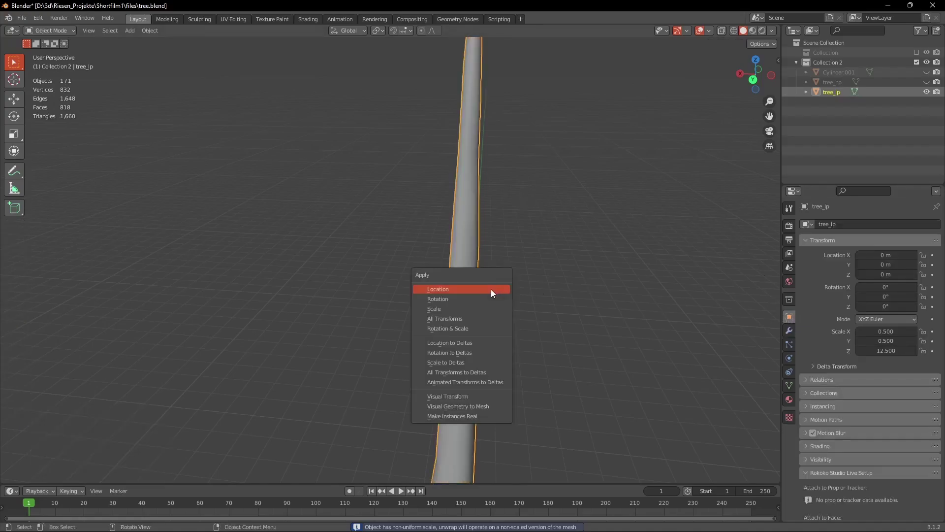
pyautogui.click(465, 328)
# Unwrap the full tree_lp mesh again with its applied scale and return to Object Mode.
pyautogui.press('Tab')
pyautogui.press('u')
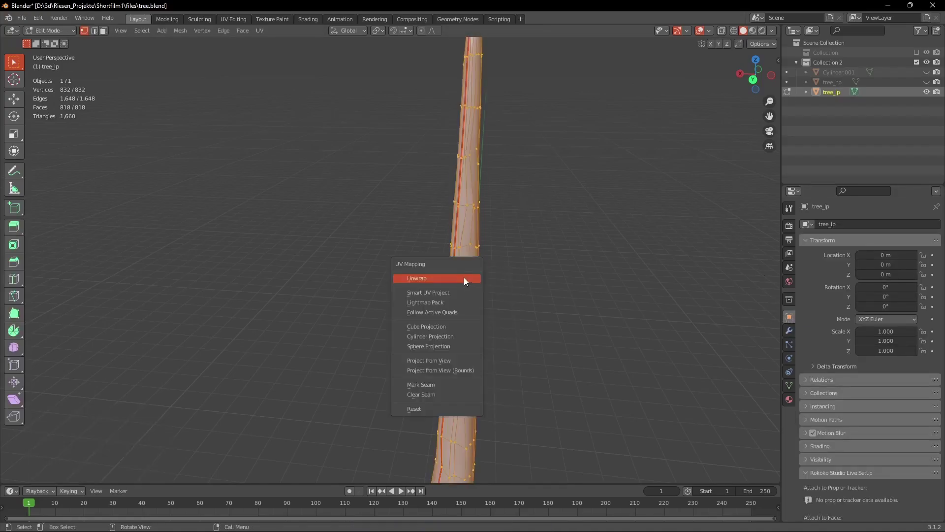
pyautogui.click(464, 277)
pyautogui.press('Tab')
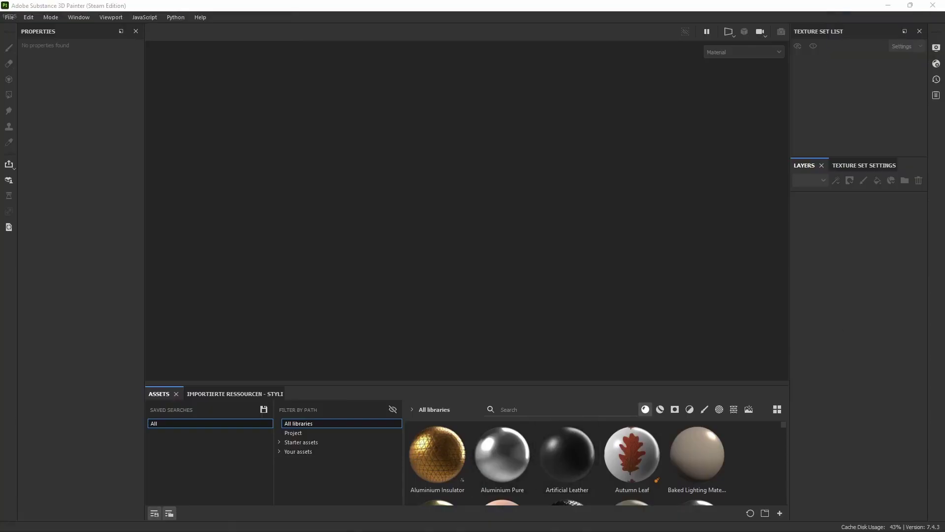
# In Substance 3D Painter, create a new project from tree_lp.fbx with a document resolution of 4096.
pyautogui.moveTo(709, 256); pyautogui.dragTo(432, 226)
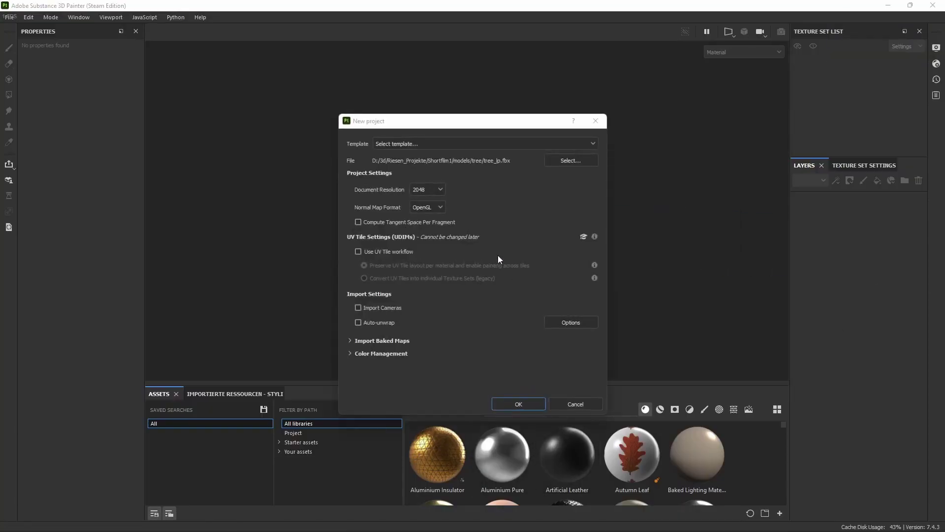
pyautogui.click(434, 190)
pyautogui.click(433, 251)
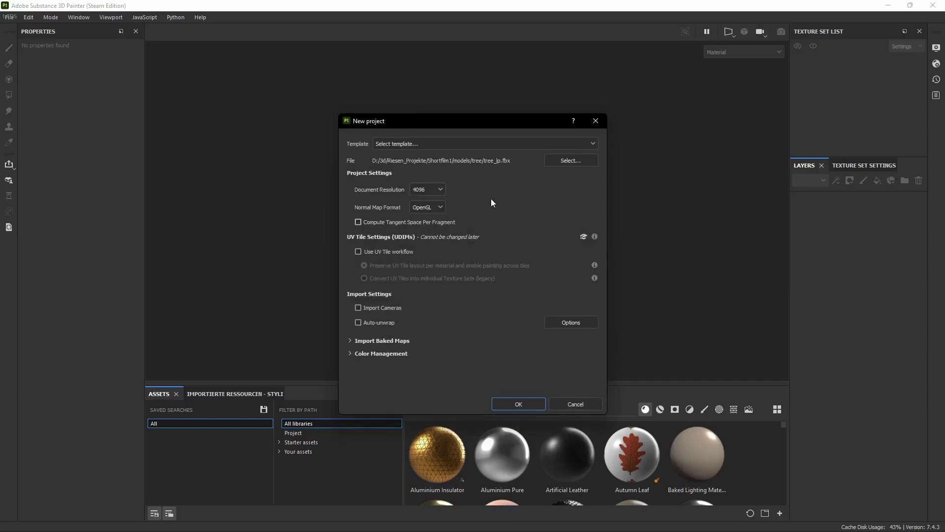
pyautogui.click(523, 403)
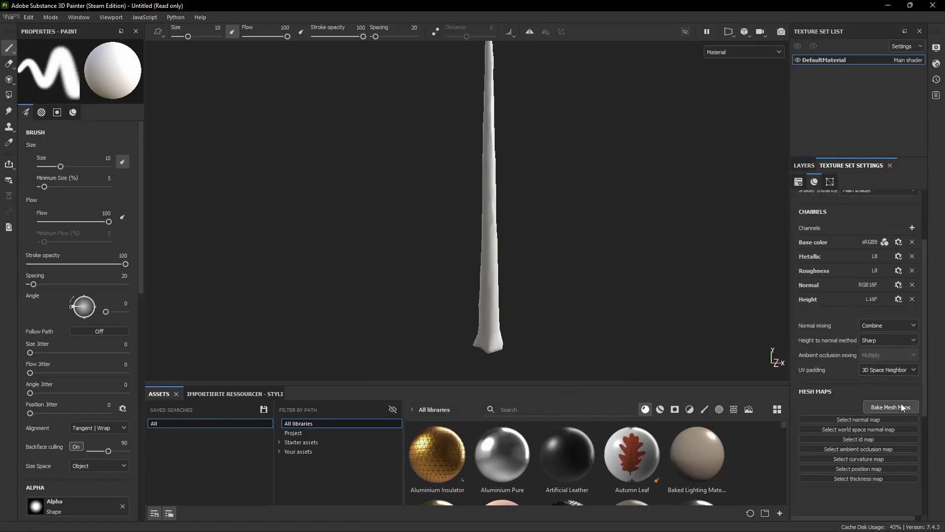
# Open the mesh map baking settings and set the output size to 4096 and the dilation width to 128.
pyautogui.click(892, 407)
pyautogui.click(456, 137)
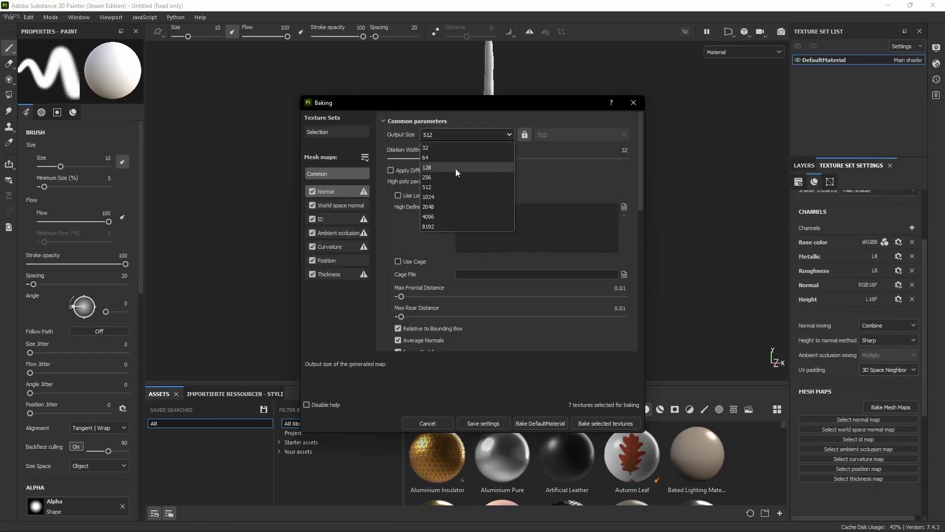
pyautogui.click(443, 214)
pyautogui.moveTo(530, 157); pyautogui.dragTo(779, 167)
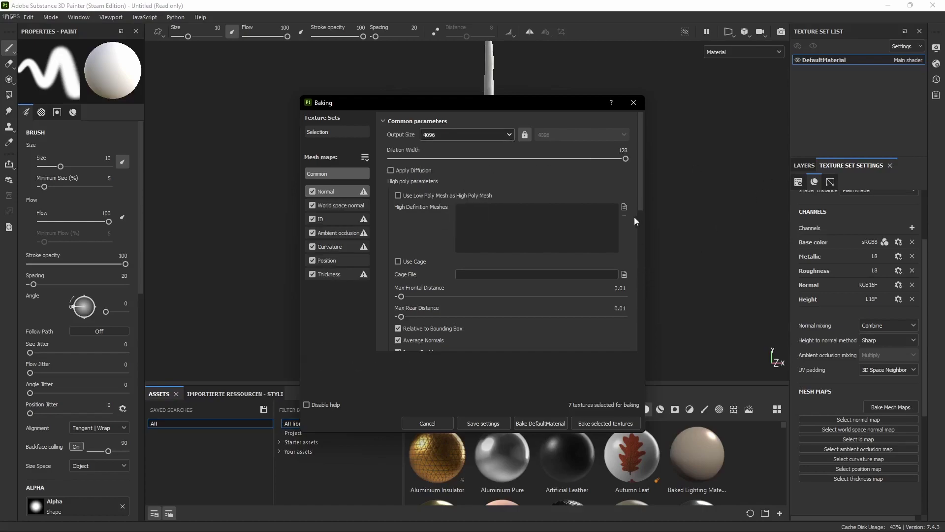
# Load tree_hp.fbx as the high definition mesh and set the max frontal distance to 0.1.
pyautogui.click(624, 207)
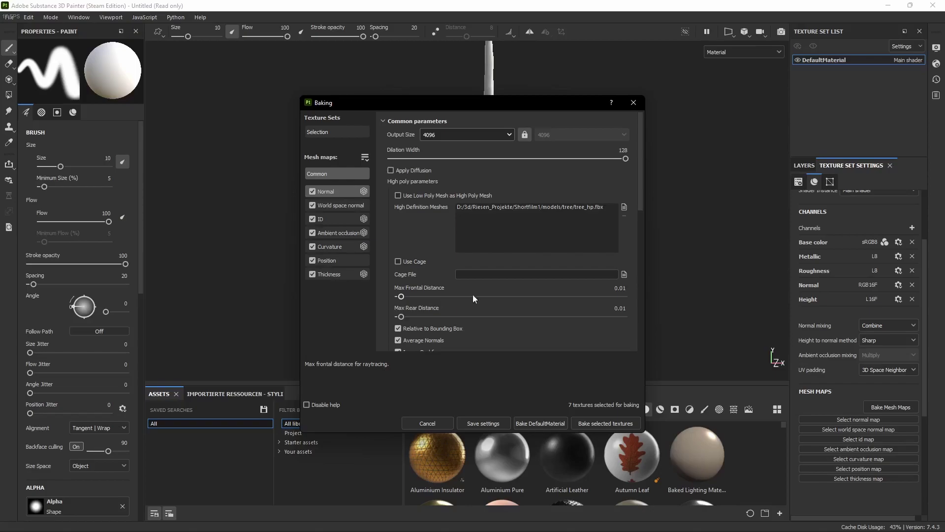
pyautogui.click(619, 288)
pyautogui.write('0.1')
pyautogui.press('Return')
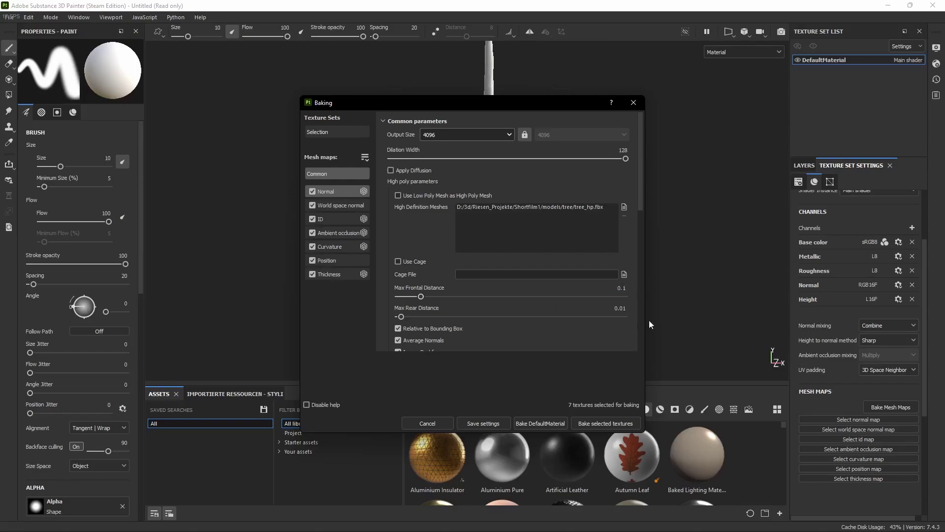
# Set the max rear distance to 0.1, bake the selected mesh maps and close the baking report.
pyautogui.click(620, 309)
pyautogui.write('0.1')
pyautogui.press('Return')
pyautogui.scroll(-3, 584, 282)
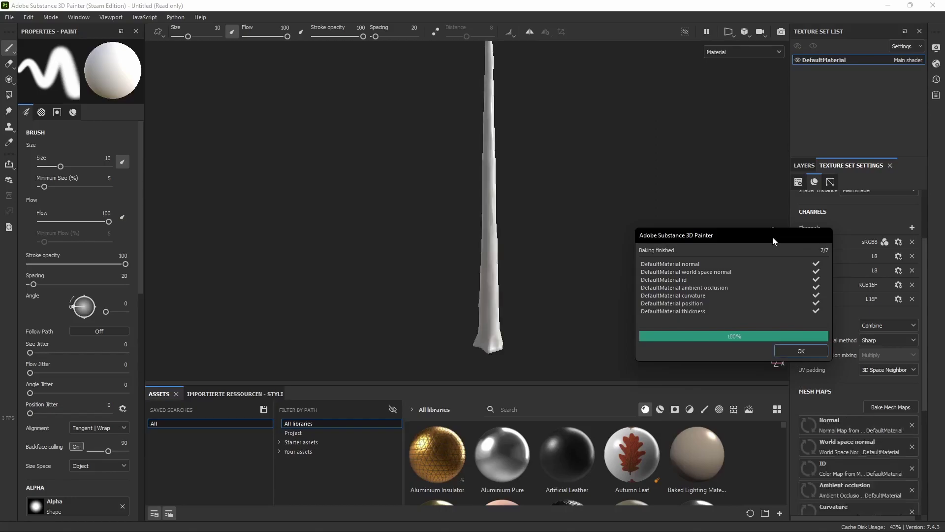
pyautogui.click(812, 348)
# Replace the default Layer 1 with the stylized_tree_tutorial smart material on the trunk.
pyautogui.click(804, 166)
pyautogui.keyDown('alt'); pyautogui.moveTo(538, 215); pyautogui.dragTo(463, 205); pyautogui.keyUp('alt')
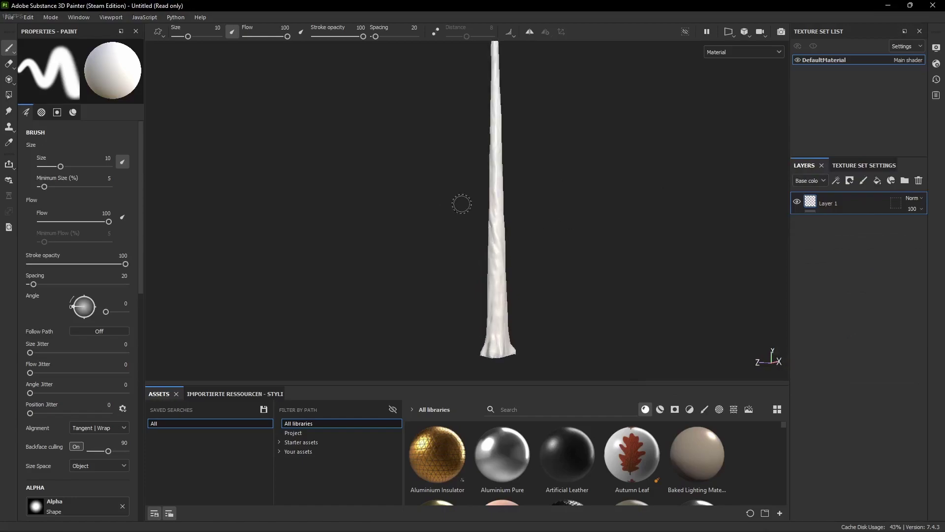
pyautogui.scroll(2, 497, 221)
pyautogui.keyDown('alt'); pyautogui.moveTo(591, 252); pyautogui.dragTo(452, 177); pyautogui.keyUp('alt')
pyautogui.write('ed_tre')
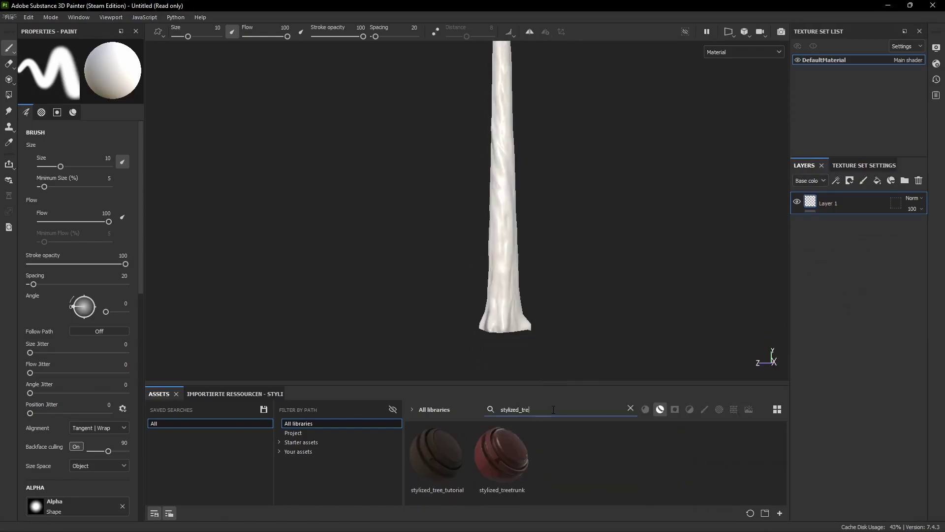
pyautogui.click(437, 458)
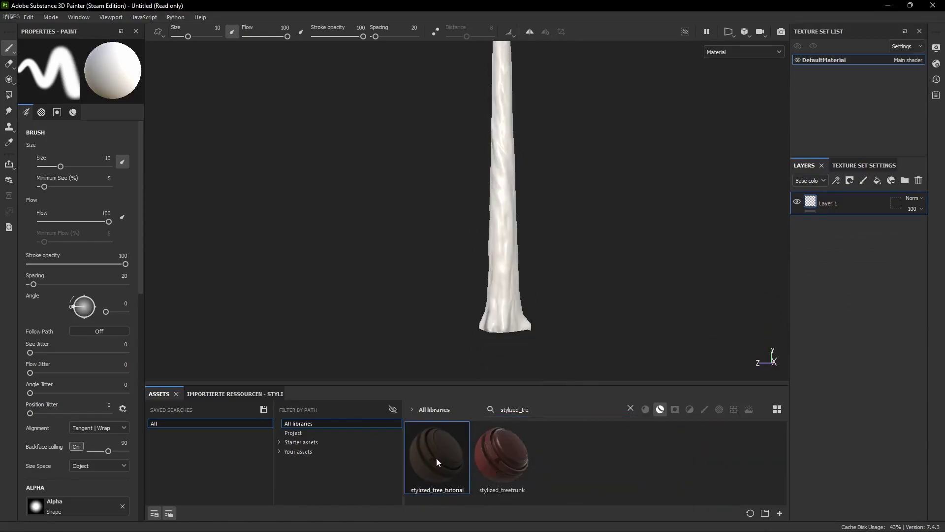
pyautogui.press('Delete')
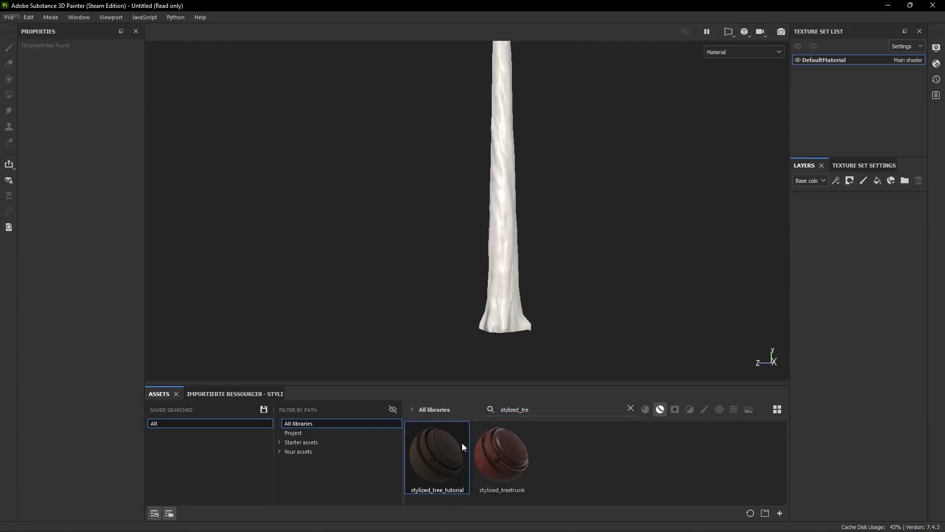
pyautogui.moveTo(462, 443); pyautogui.dragTo(499, 303)
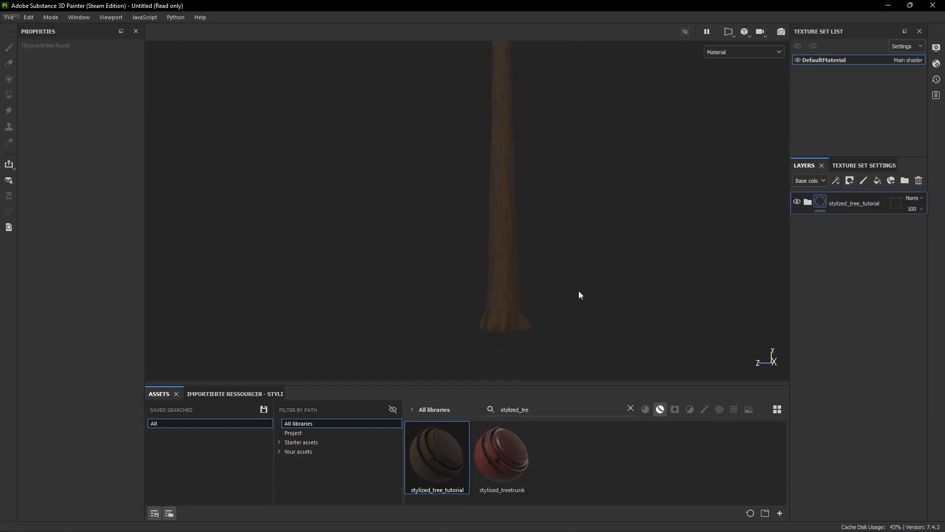
# Expand the stylized_tree_tutorial folder and set the UV scale of the grunge map in Fill layer 2's mask to 15.
pyautogui.scroll(3, 546, 239)
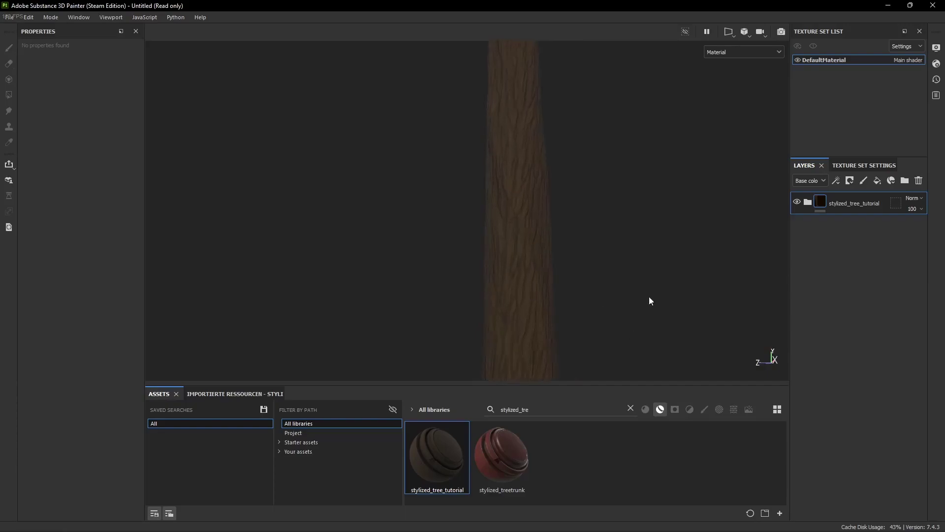
pyautogui.click(809, 203)
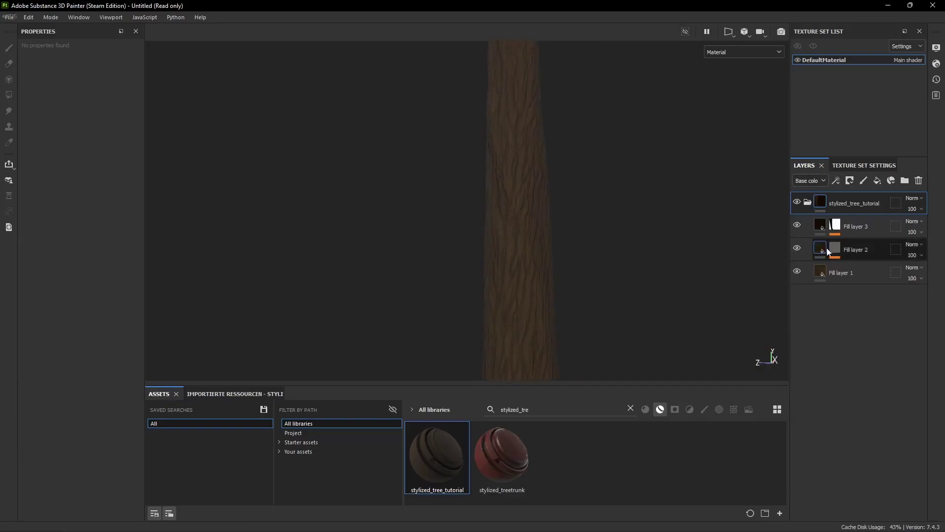
pyautogui.click(856, 267)
pyautogui.click(78, 139)
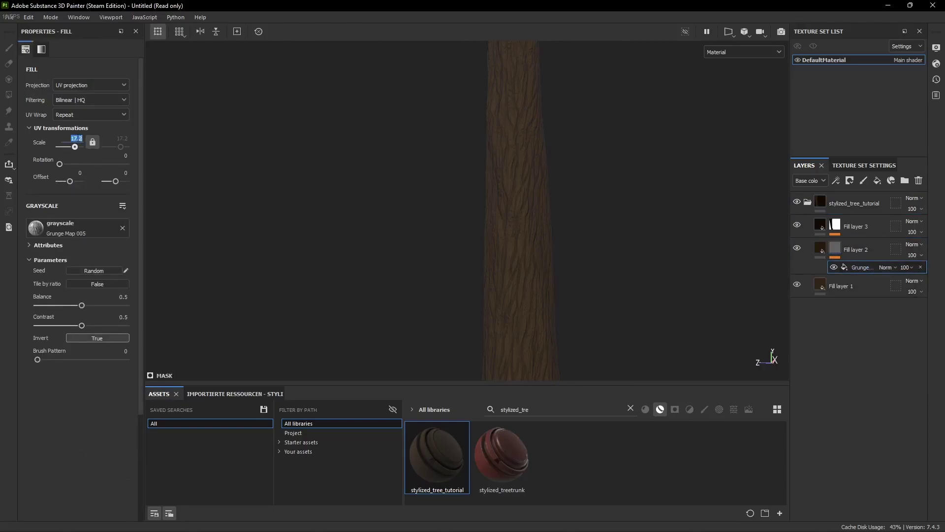
pyautogui.write('15')
pyautogui.press('Return')
# Add a brown fill layer with a black mask above Fill layer 3 and drive the mask with a Curvature generator.
pyautogui.click(870, 234)
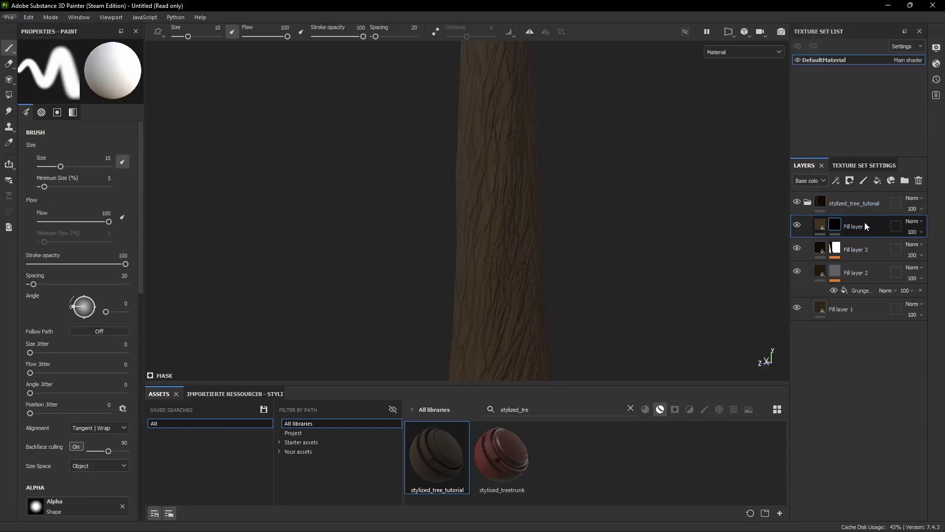
pyautogui.rightClick(865, 222)
pyautogui.click(851, 347)
pyautogui.click(98, 77)
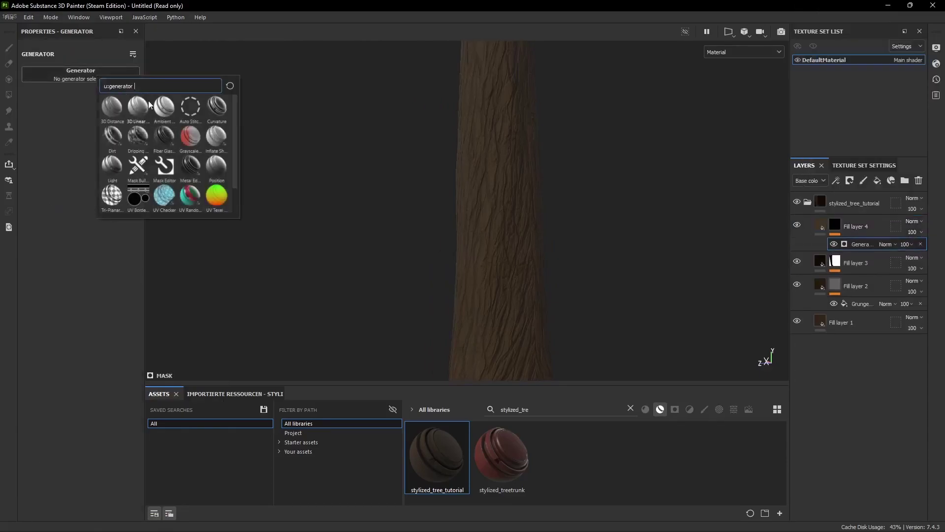
pyautogui.click(217, 108)
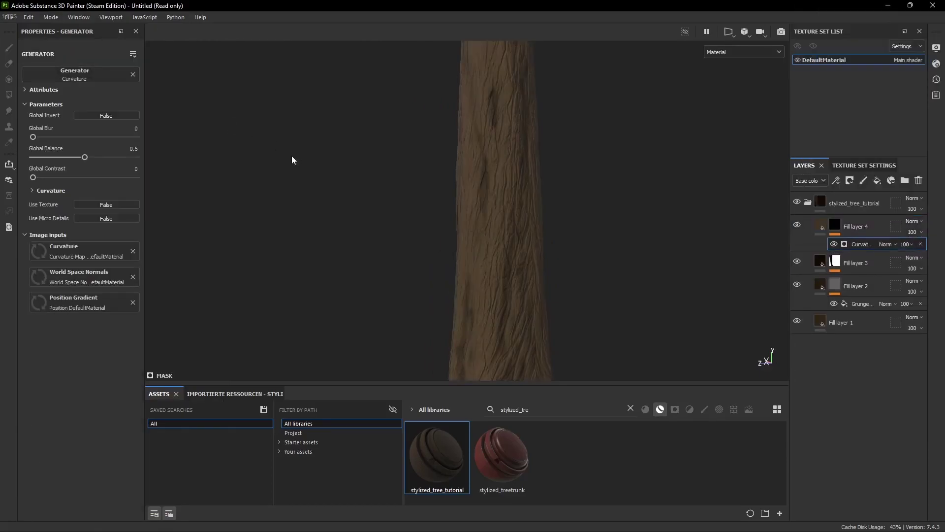
# Adjust the curvature parameters of Fill layer 4's generator and set the layer's opacity to 50.
pyautogui.click(68, 198)
pyautogui.moveTo(58, 259); pyautogui.dragTo(101, 262)
pyautogui.scroll(-5, 477, 152)
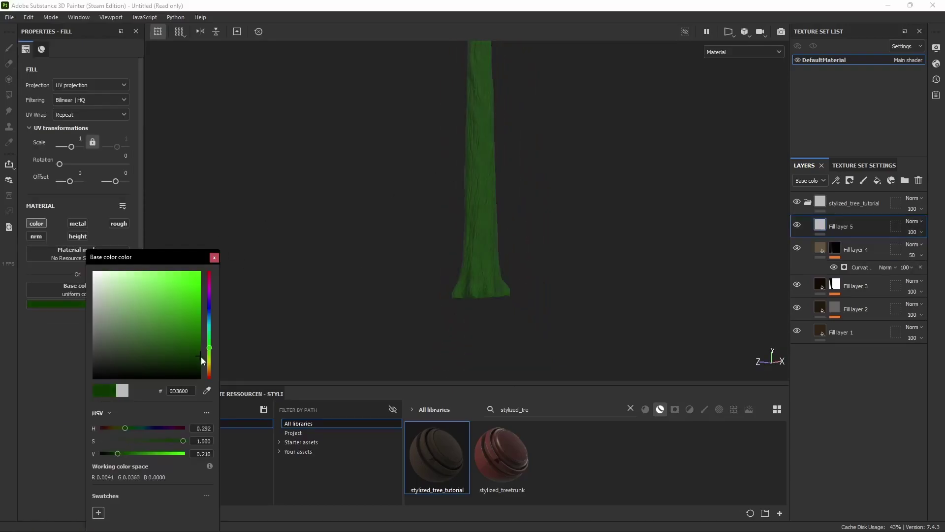
# Give Fill layer 5 the dark green base color 0A2901 and add a black mask to it.
pyautogui.moveTo(201, 357); pyautogui.dragTo(199, 365)
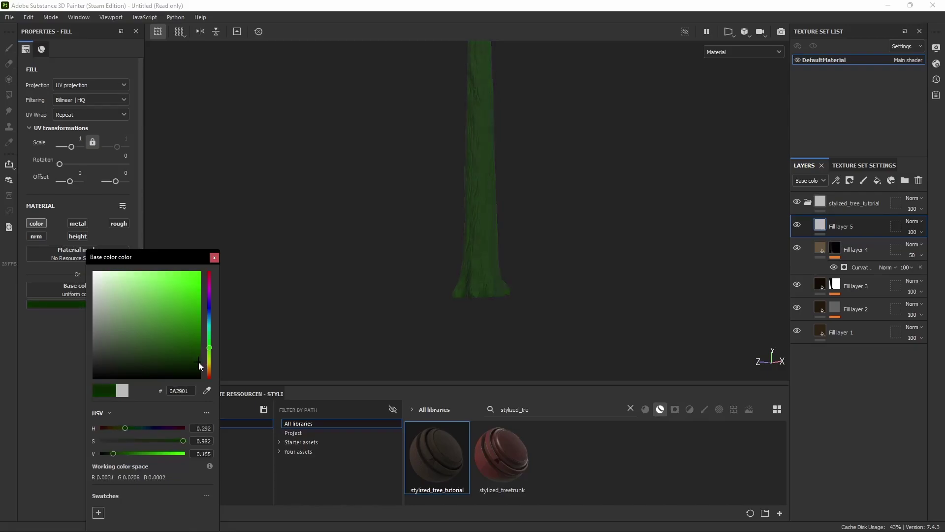
pyautogui.rightClick(867, 221)
pyautogui.click(867, 20)
# Mask the green layer with an inverted Position generator at a global balance of 0.95, and open the texture export.
pyautogui.rightClick(873, 227)
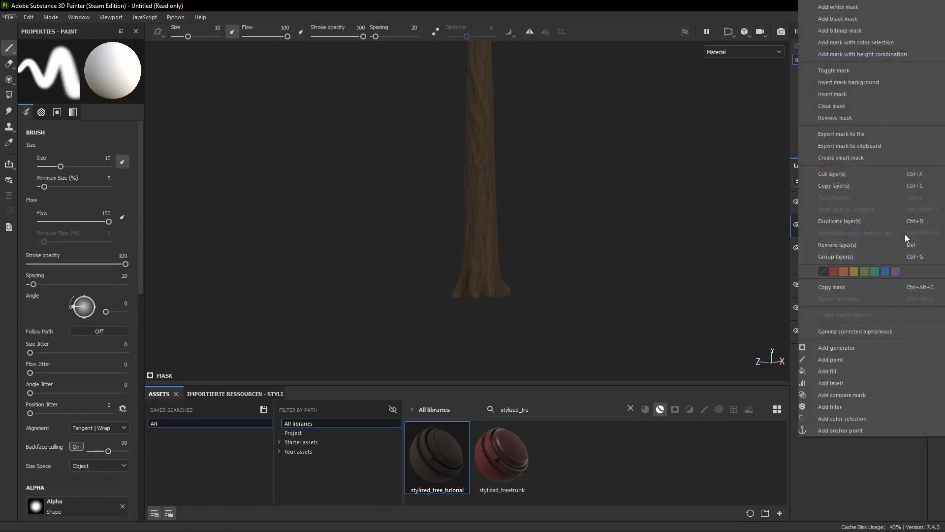
pyautogui.click(836, 347)
pyautogui.click(222, 171)
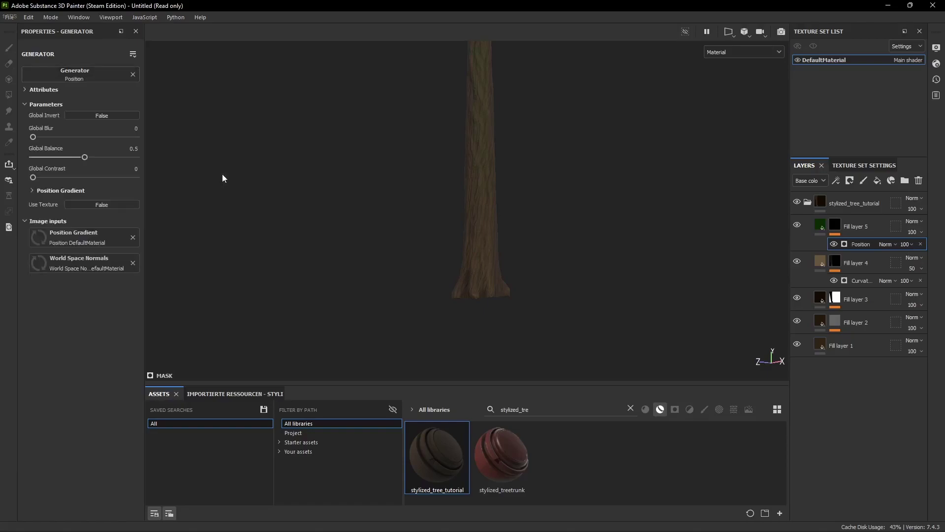
pyautogui.click(125, 114)
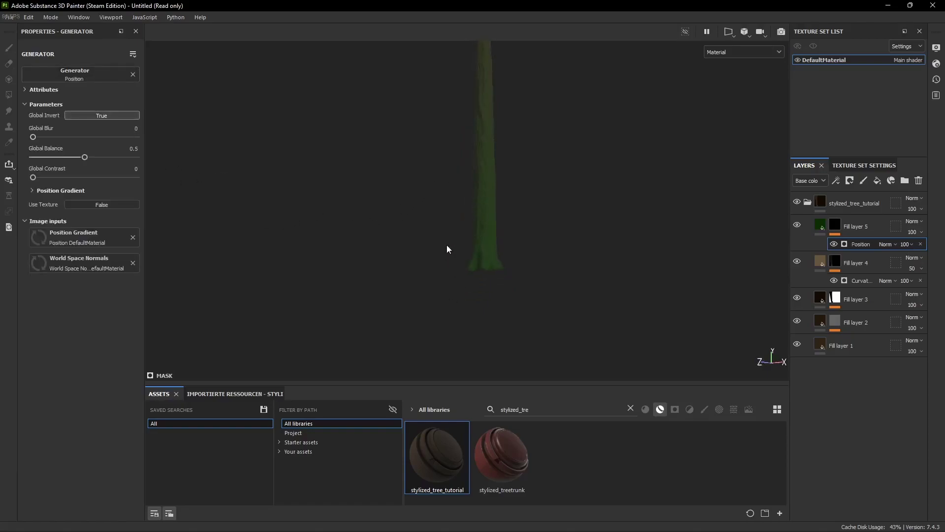
pyautogui.moveTo(84, 157); pyautogui.dragTo(135, 159)
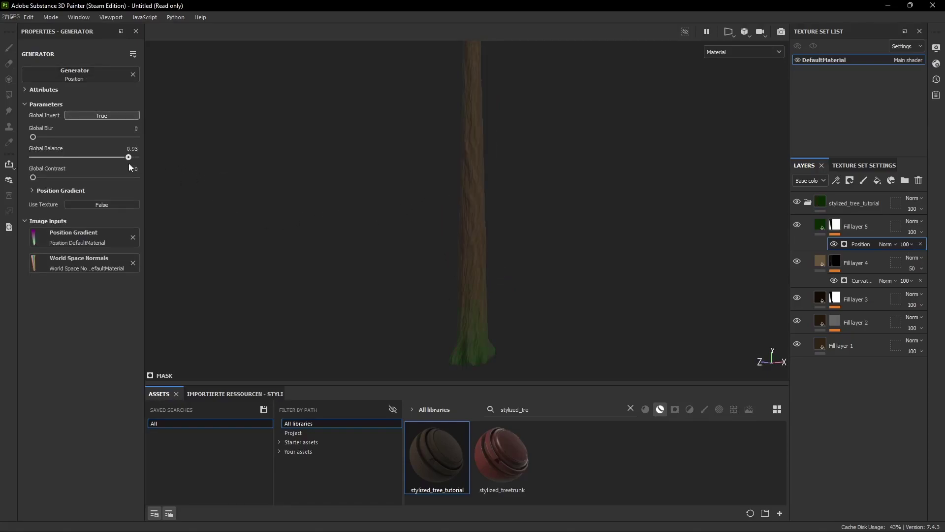
pyautogui.scroll(5, 495, 238)
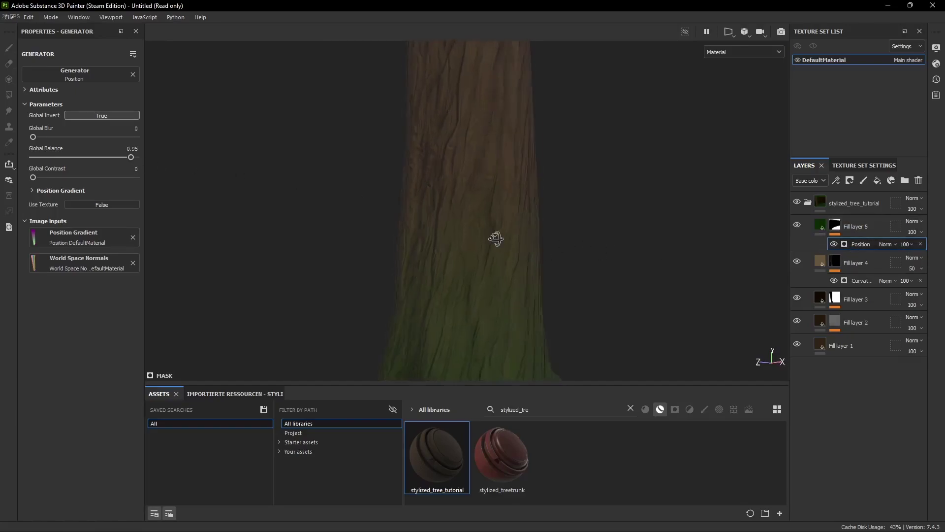
pyautogui.scroll(-4, 547, 232)
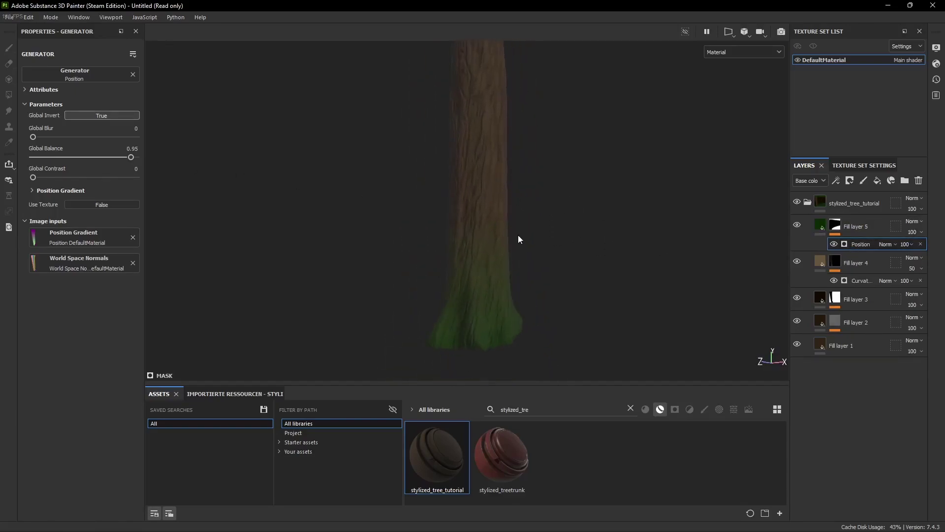
pyautogui.hotkey('ctrl', 'shift', 'e')
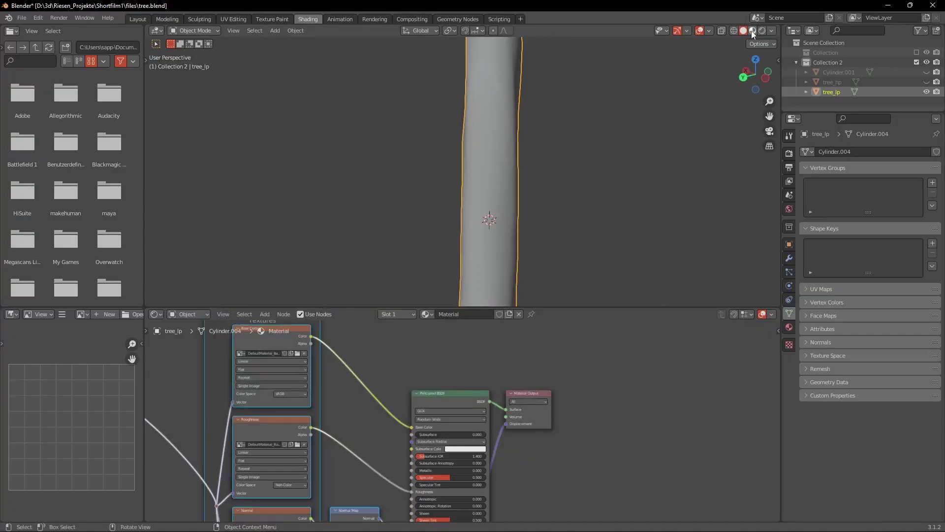
# In Blender, show tree_lp in Material Preview shading and check its bark material.
pyautogui.click(752, 31)
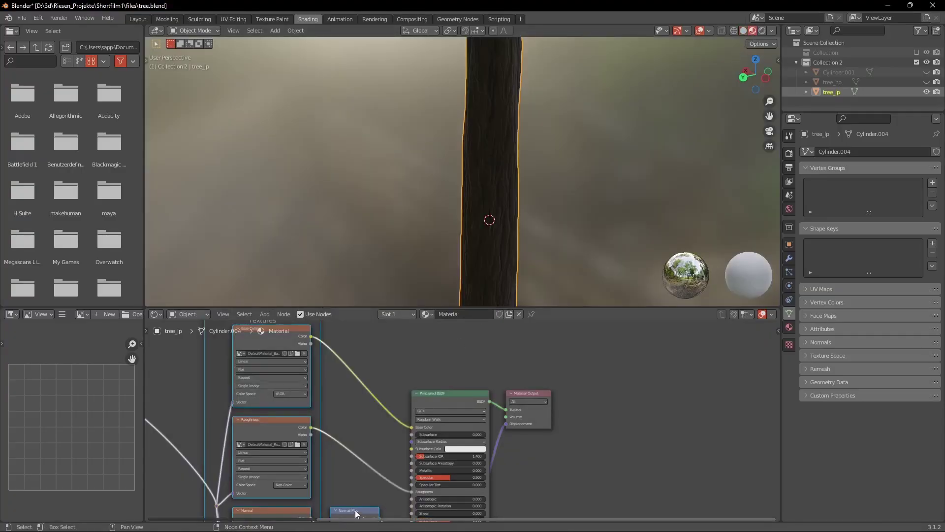
pyautogui.moveTo(356, 510); pyautogui.dragTo(314, 496)
pyautogui.moveTo(394, 247)
pyautogui.mouseDown(button='middle')
pyautogui.moveTo(525, 238)
pyautogui.moveTo(468, 253)
pyautogui.mouseUp(button='middle')
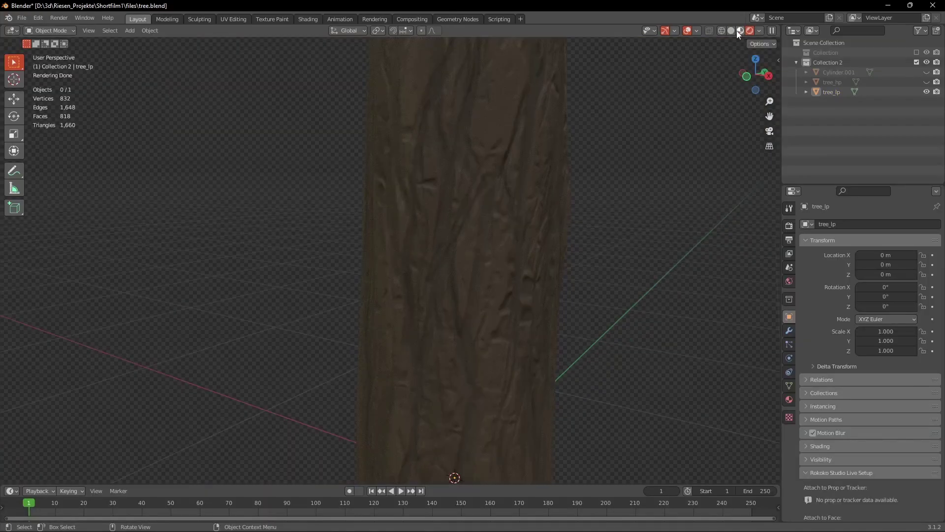
pyautogui.click(737, 30)
pyautogui.scroll(-8, 658, 160)
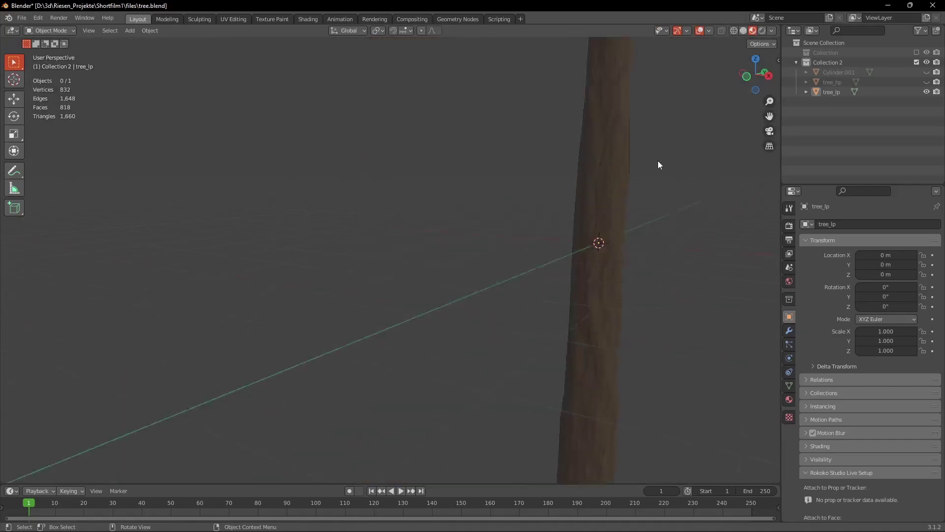
# Import the treebranch1 image as a plane.
pyautogui.click(20, 18)
pyautogui.moveTo(49, 152)
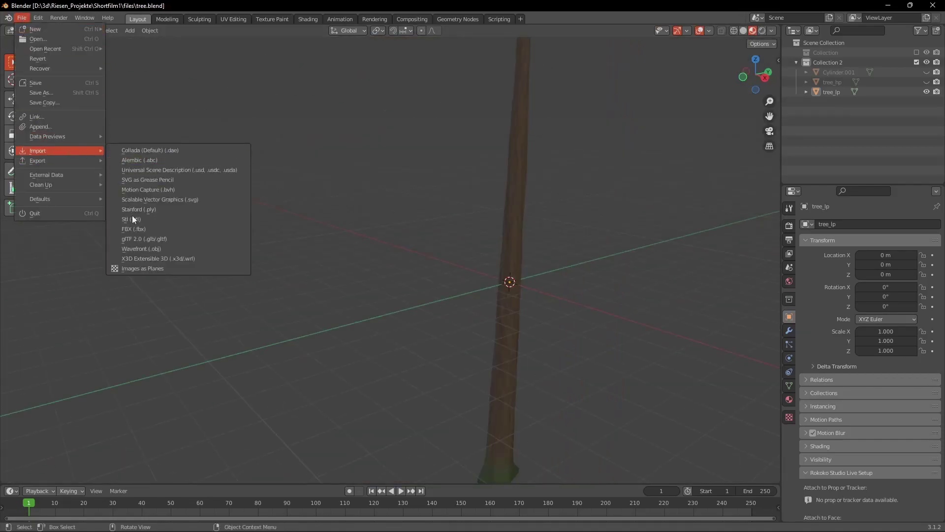
pyautogui.click(140, 267)
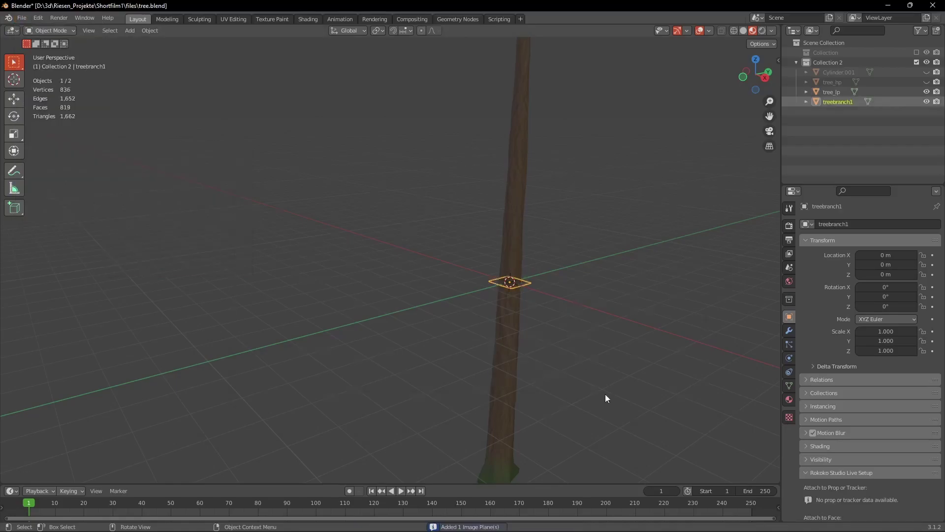
# Scale the branch plane by 2 and move it about 1.64 m along Y beside the trunk.
pyautogui.moveTo(604, 393); pyautogui.dragTo(517, 342, button='middle')
pyautogui.press('s')
pyautogui.press('2')
pyautogui.press('Return')
pyautogui.press('g')
pyautogui.press('y')
pyautogui.click(566, 302)
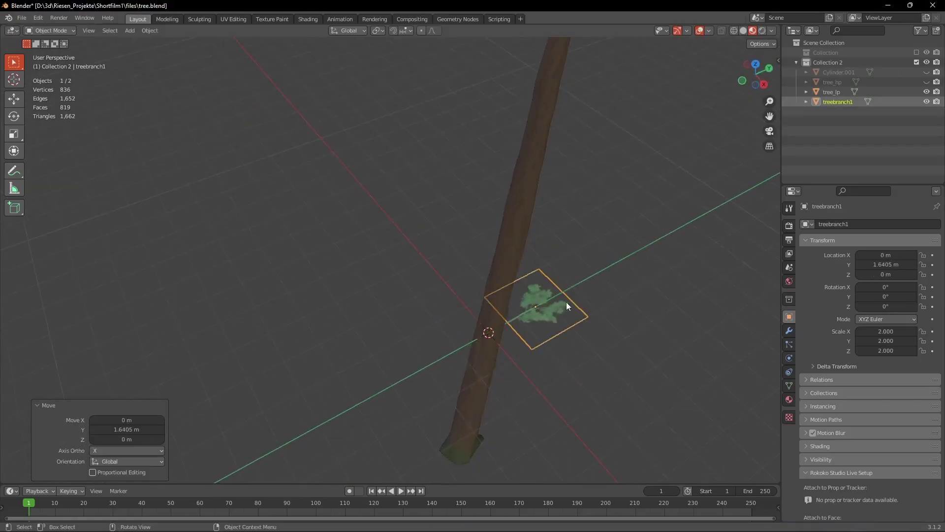
# Set the treebranch1 material's roughness to 1.000 and its specular to 0.000.
pyautogui.moveTo(567, 302); pyautogui.dragTo(532, 299, button='middle')
pyautogui.scroll(3, 618, 254)
pyautogui.keyDown('shift'); pyautogui.moveTo(532, 389); pyautogui.dragTo(549, 305, button='middle'); pyautogui.keyUp('shift')
pyautogui.scroll(4, 559, 302)
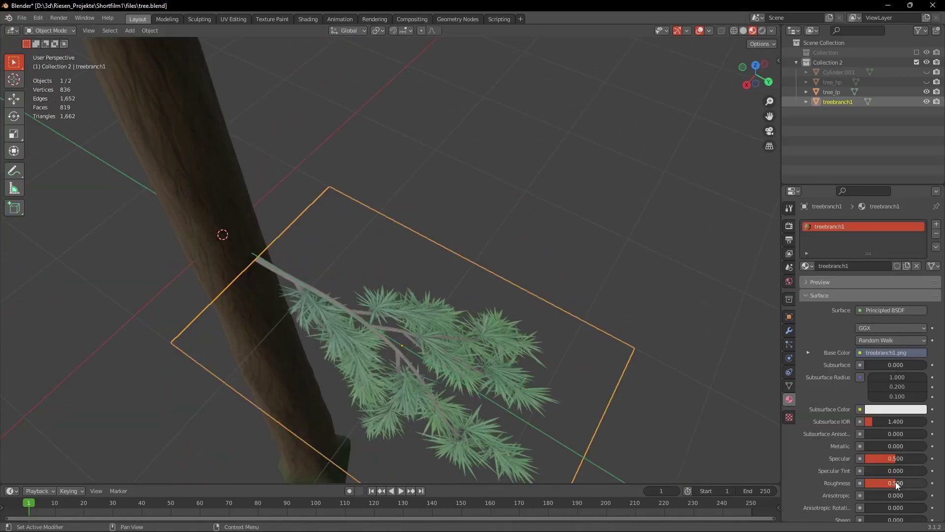
pyautogui.moveTo(896, 485); pyautogui.dragTo(925, 485)
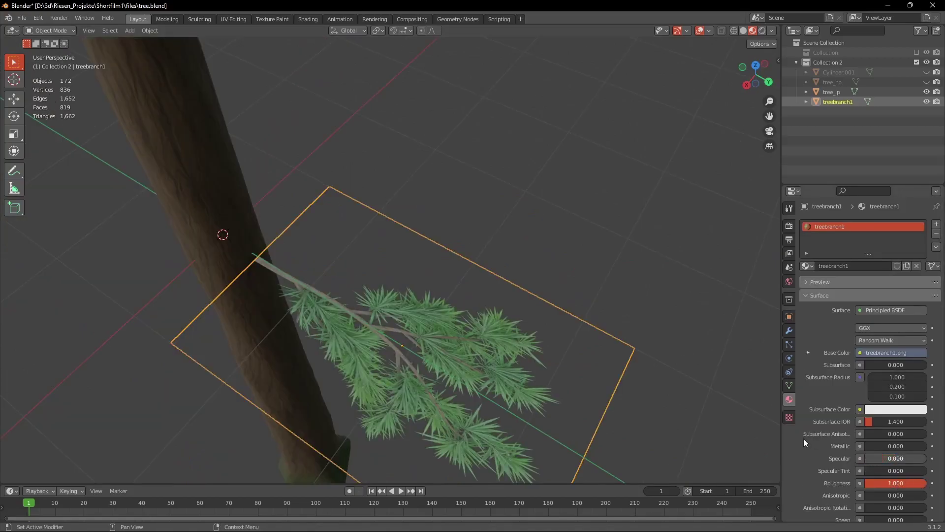
pyautogui.click(591, 295)
# Add five loop cuts in each direction to the branch plane and bend it with proportional editing, ending in Object Mode.
pyautogui.moveTo(438, 247)
pyautogui.mouseDown(button='middle')
pyautogui.moveTo(450, 211)
pyautogui.moveTo(434, 261)
pyautogui.mouseUp(button='middle')
pyautogui.click(433, 260)
pyautogui.press('Tab')
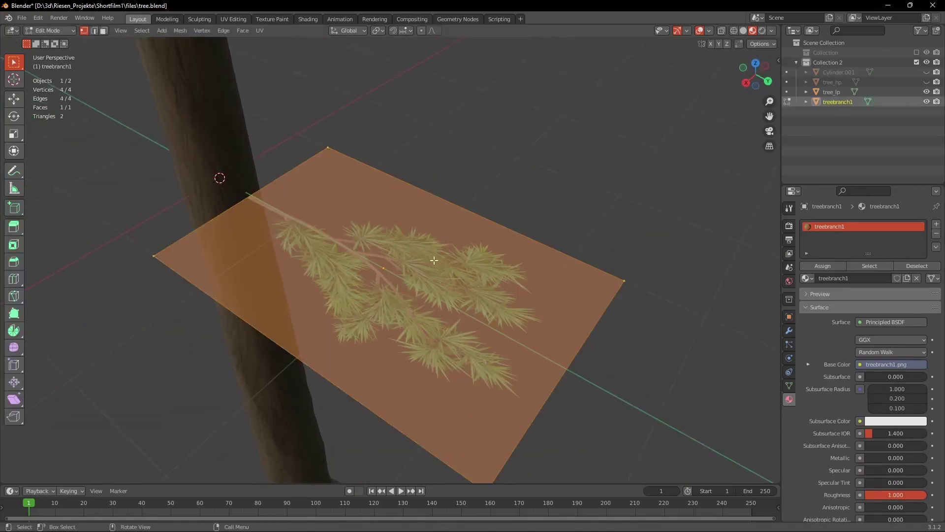
pyautogui.hotkey('ctrl', 'r')
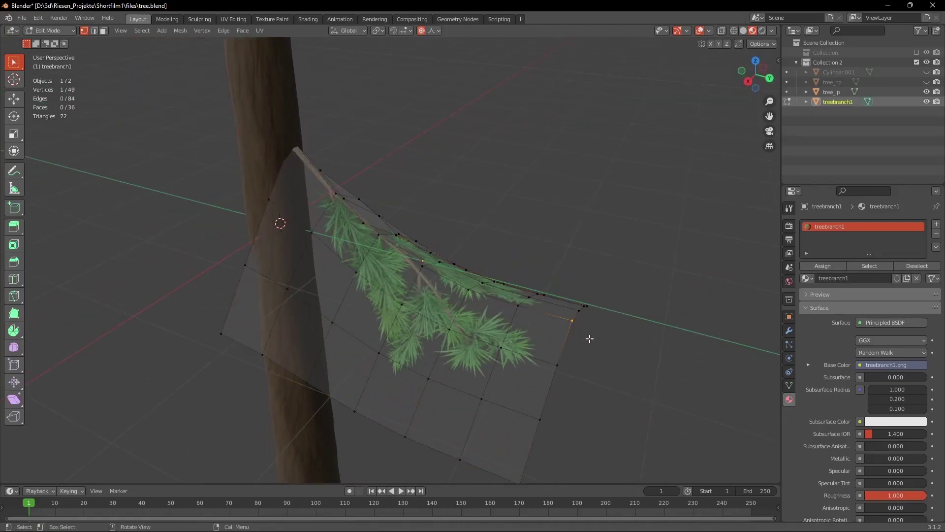
pyautogui.press('g')
pyautogui.click(596, 279)
pyautogui.press('Tab')
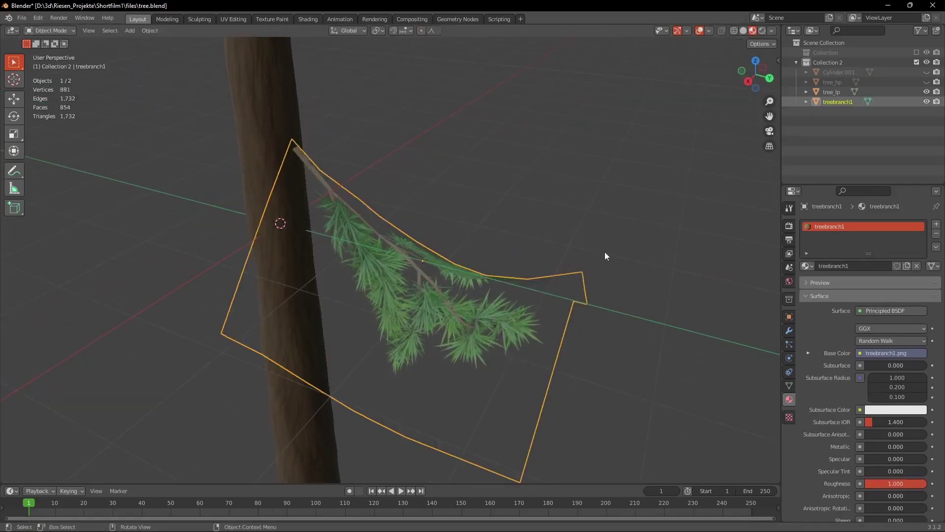
# Add a particle system to tree_lp and weight-paint a linear gradient along the trunk, full at the base and fading toward the tip.
pyautogui.click(605, 253)
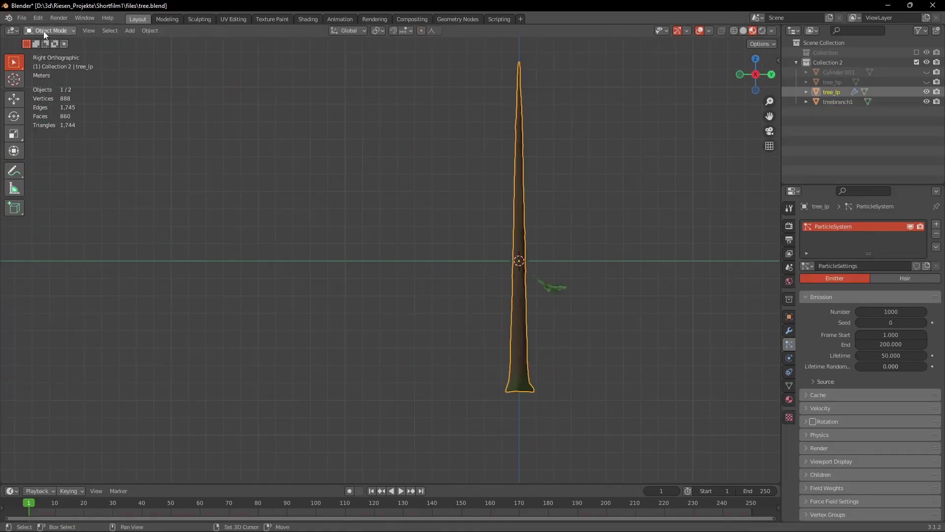
pyautogui.click(44, 31)
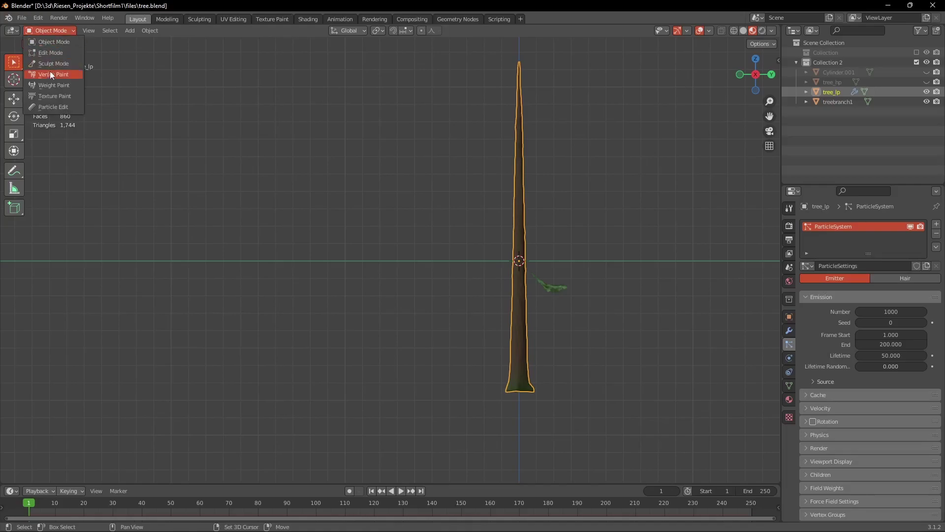
pyautogui.click(49, 71)
pyautogui.click(15, 135)
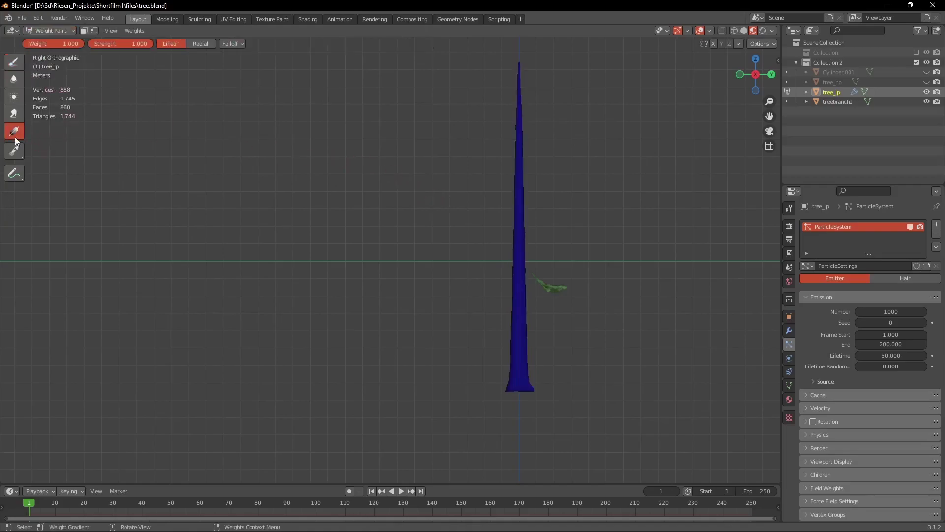
pyautogui.keyDown('shift'); pyautogui.moveTo(224, 154); pyautogui.dragTo(179, 192, button='middle'); pyautogui.keyUp('shift')
pyautogui.scroll(-1, 185, 194)
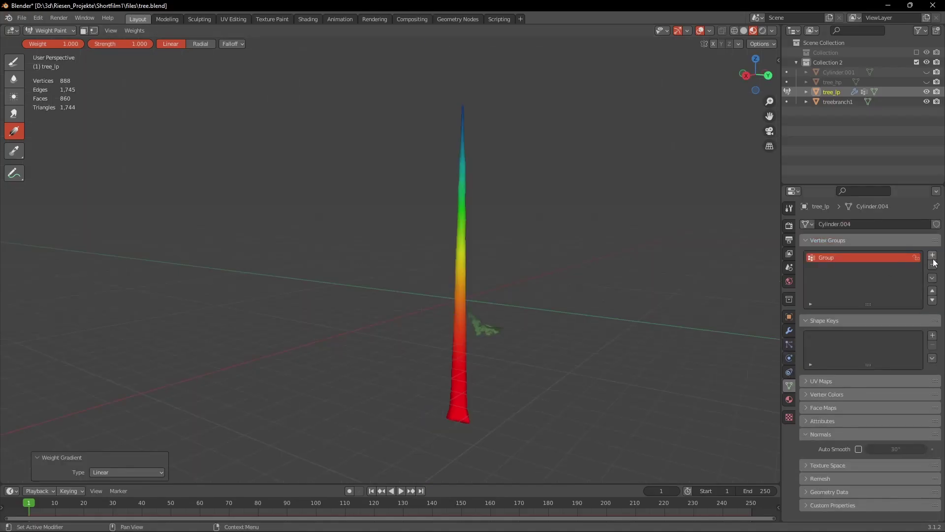
# Add a second vertex group to tree_lp and paint the trunk above its lower section with weight 1.000, ending in Object Mode.
pyautogui.click(932, 256)
pyautogui.moveTo(633, 291); pyautogui.dragTo(747, 106, button='middle')
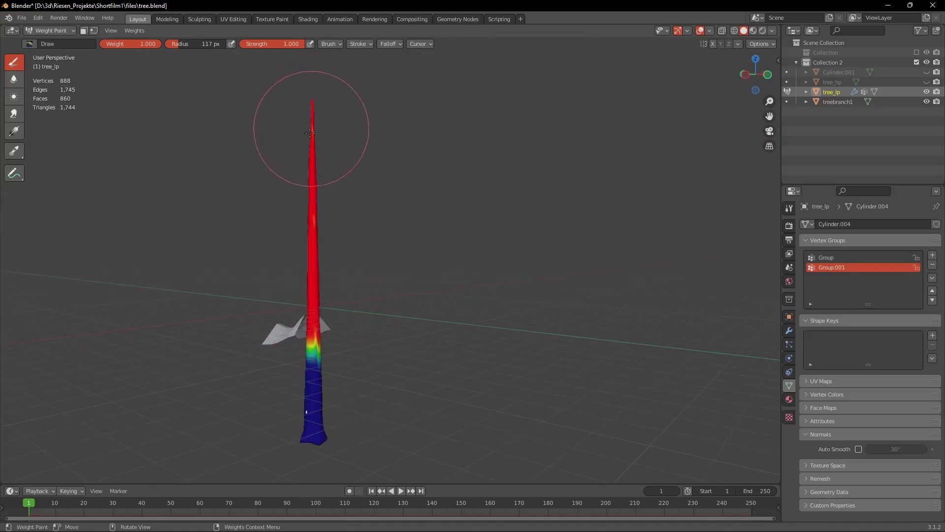
pyautogui.moveTo(310, 132)
pyautogui.mouseDown(button='middle')
pyautogui.moveTo(287, 169)
pyautogui.moveTo(316, 331)
pyautogui.mouseUp(button='middle')
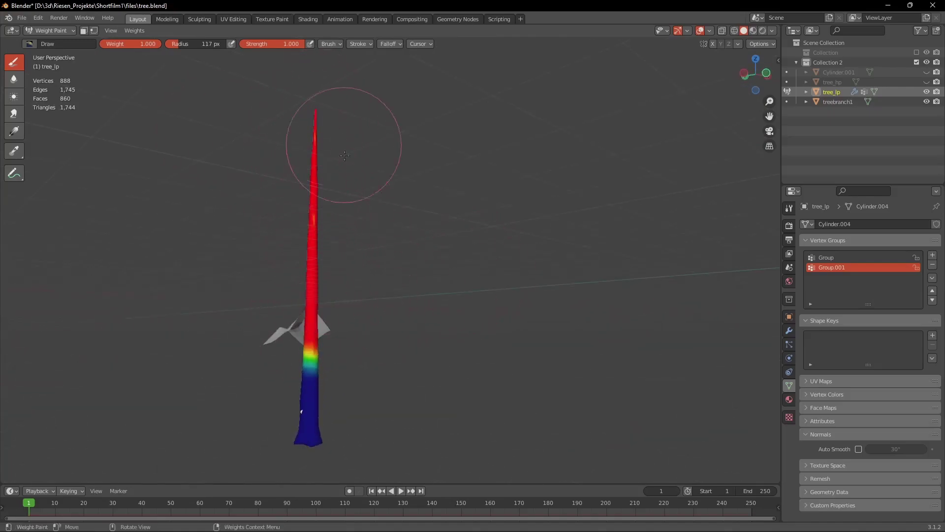
pyautogui.moveTo(345, 156); pyautogui.dragTo(390, 96, button='middle')
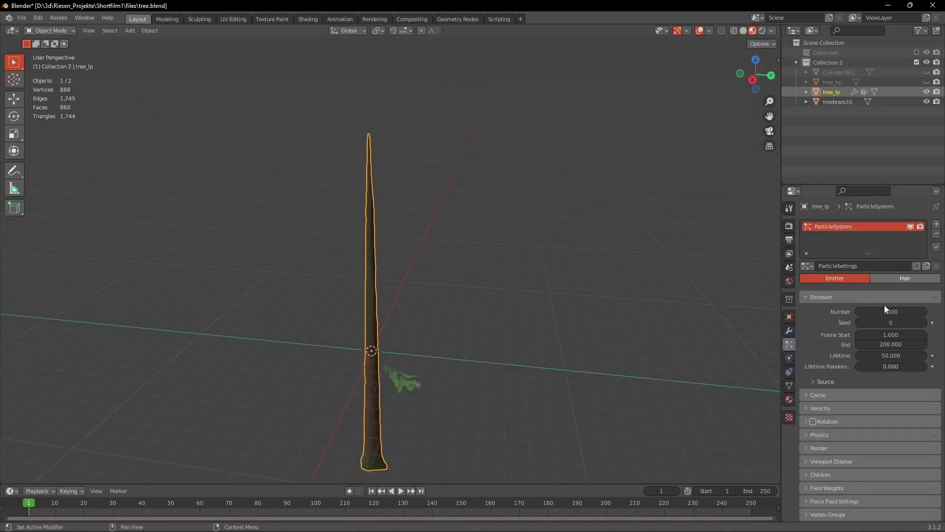
# Make the particle system Hair with Advanced enabled, rendered as Object with treebranch1 as the instance object.
pyautogui.click(899, 278)
pyautogui.click(877, 291)
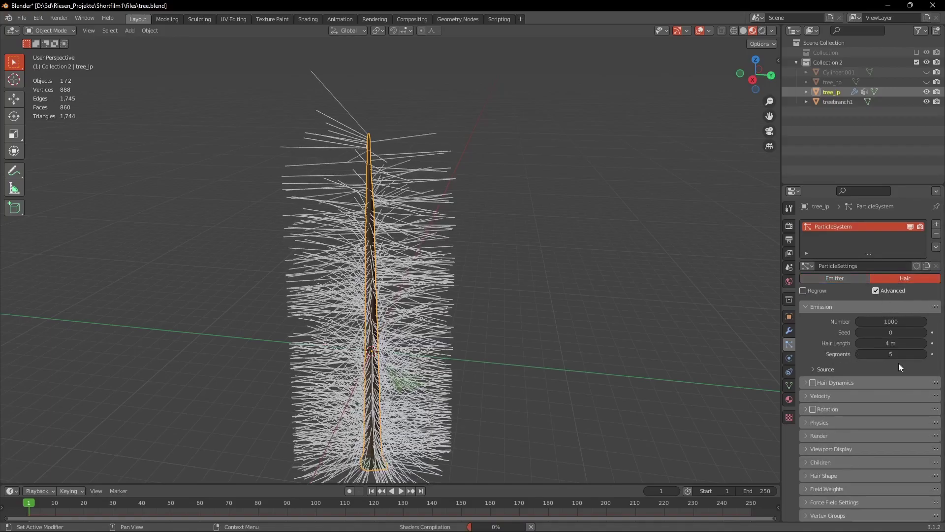
pyautogui.scroll(-1, 849, 279)
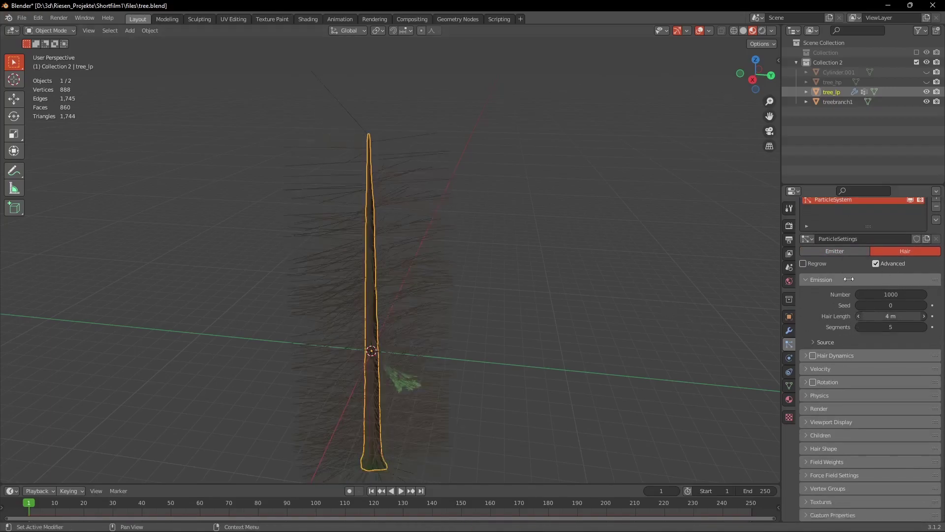
pyautogui.click(803, 408)
pyautogui.click(875, 458)
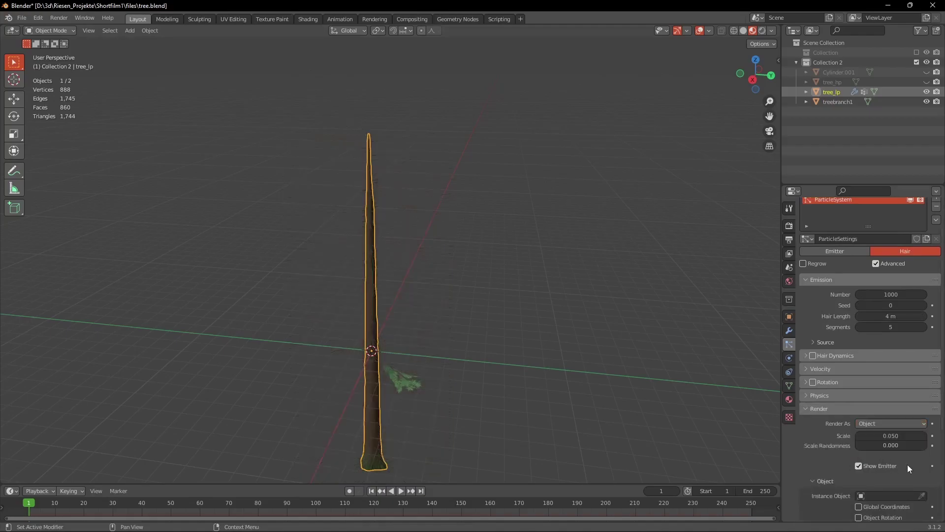
pyautogui.click(415, 370)
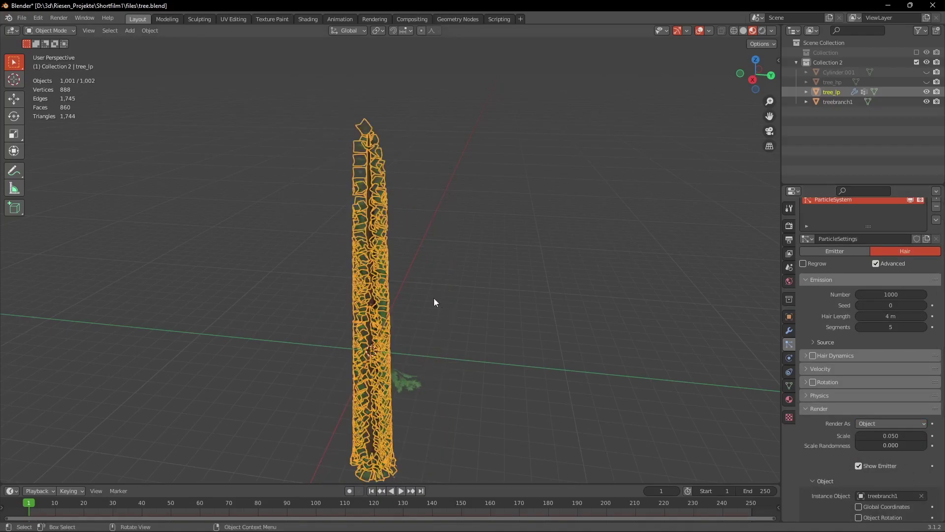
# Assign Group.001 as the hair's density vertex group and Group as its length vertex group.
pyautogui.scroll(-6, 867, 256)
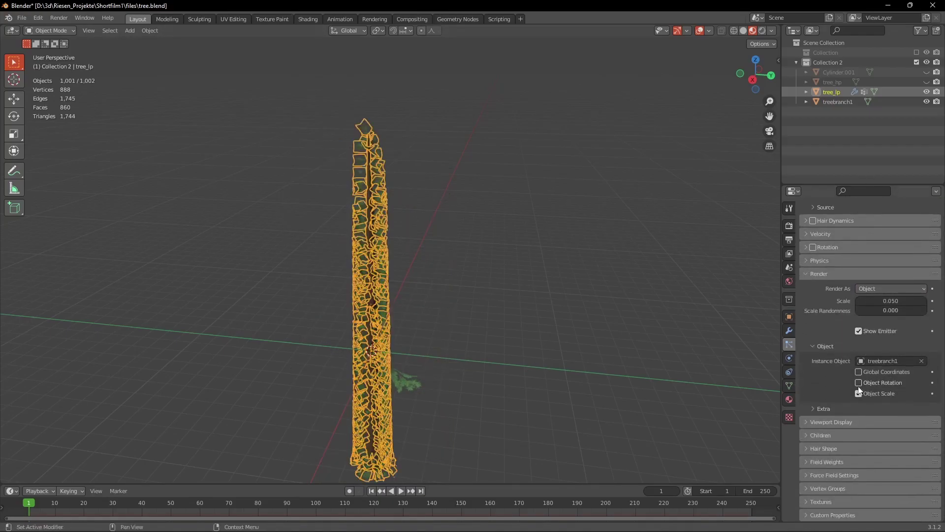
pyautogui.click(866, 503)
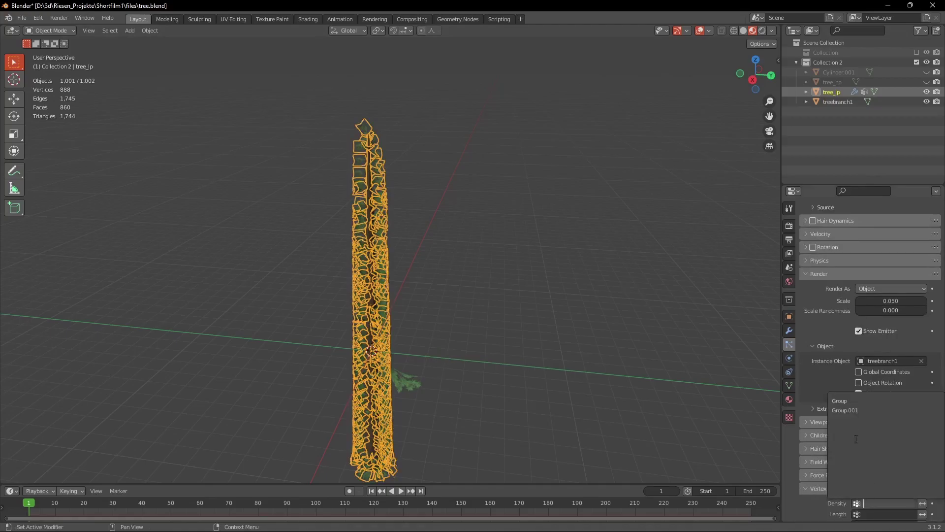
pyautogui.click(851, 410)
pyautogui.scroll(-3, 867, 448)
pyautogui.click(878, 453)
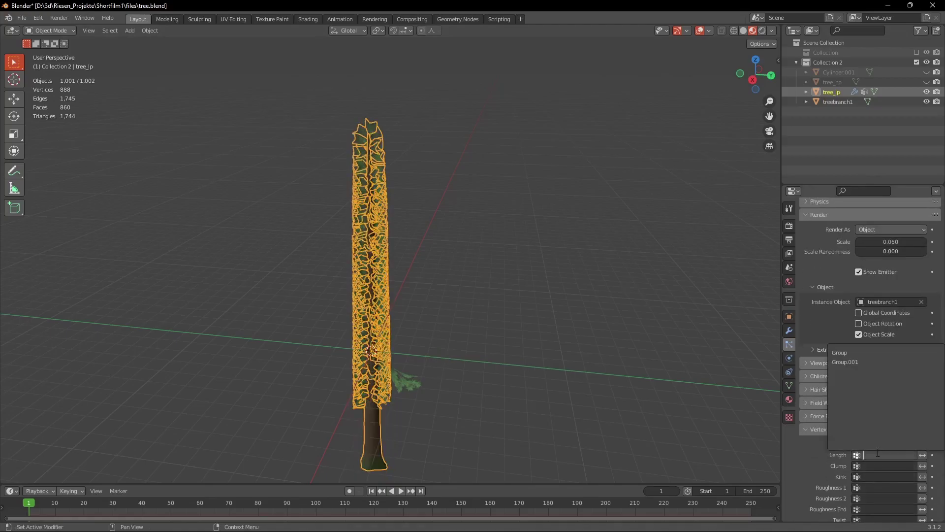
# Set the hair particle number to 100 and the render scale to 0.180.
pyautogui.click(899, 297)
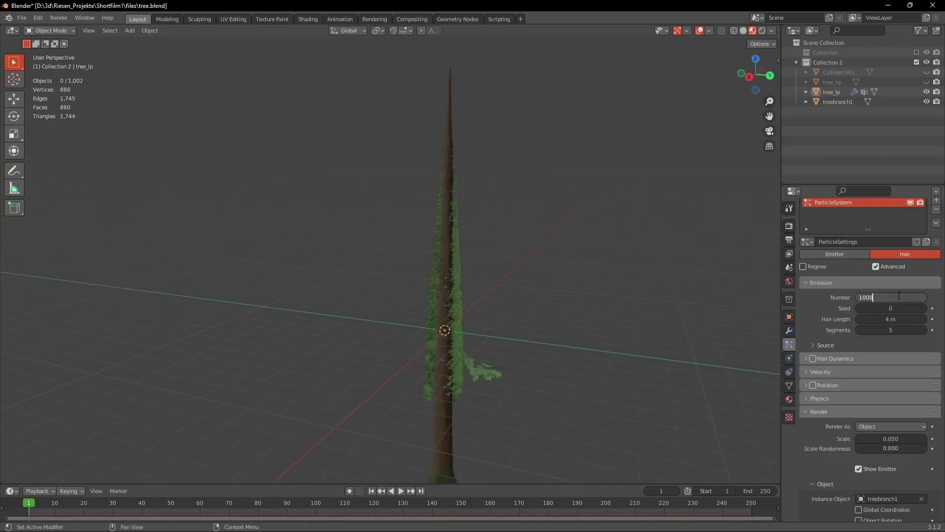
pyautogui.moveTo(640, 301); pyautogui.dragTo(665, 315, button='middle')
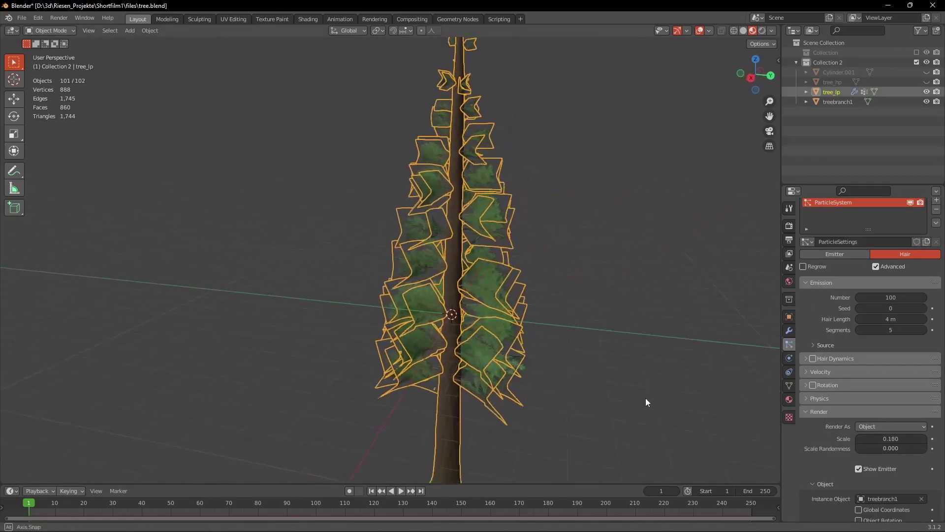
# Move the original treebranch1 plane about 6.68 m along Y, away from the trunk.
pyautogui.click(522, 359)
pyautogui.press('g')
pyautogui.press('y')
pyautogui.click(720, 382)
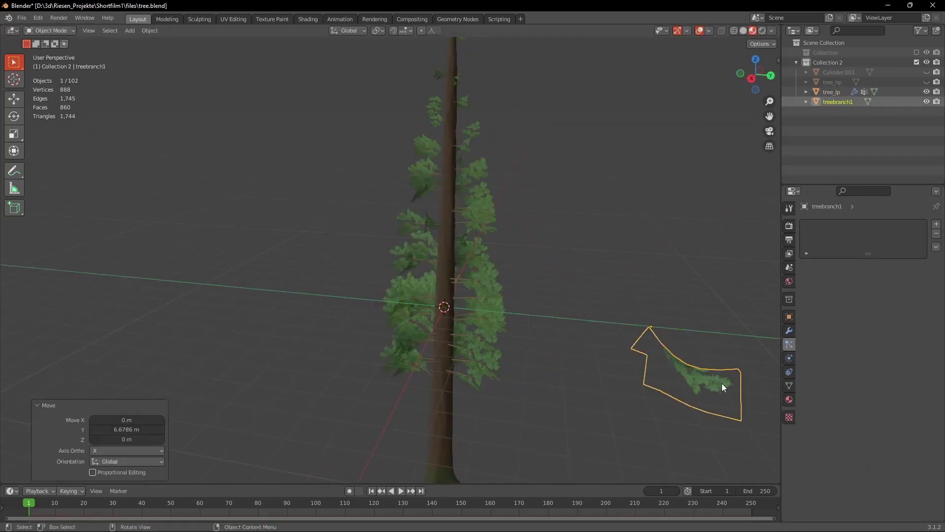
# Enable rotation for tree_lp's hair particles and set the orientation axis to Global Z.
pyautogui.scroll(3, 598, 309)
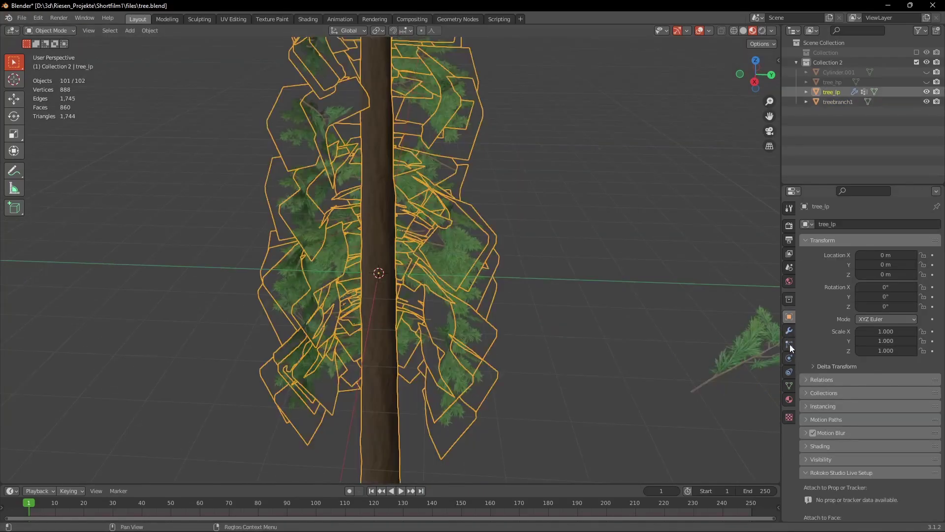
pyautogui.click(789, 344)
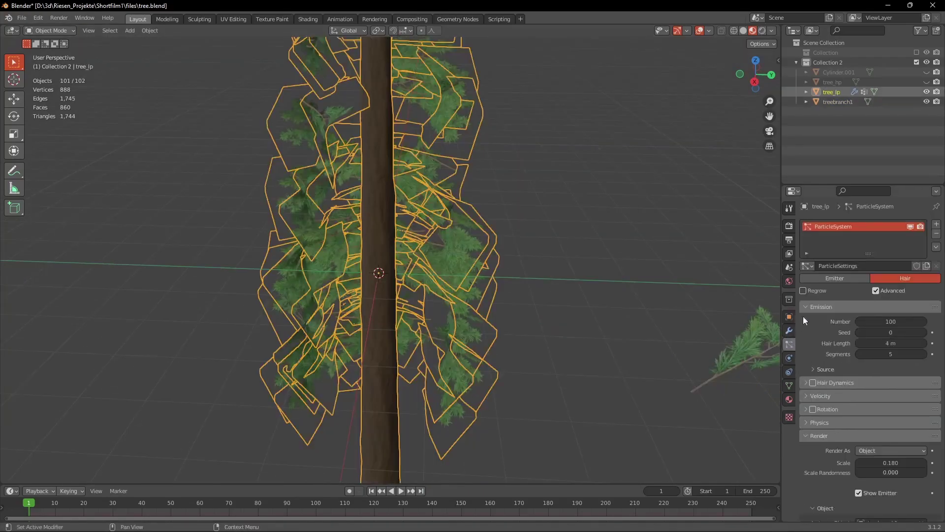
pyautogui.scroll(-5, 873, 364)
pyautogui.click(813, 331)
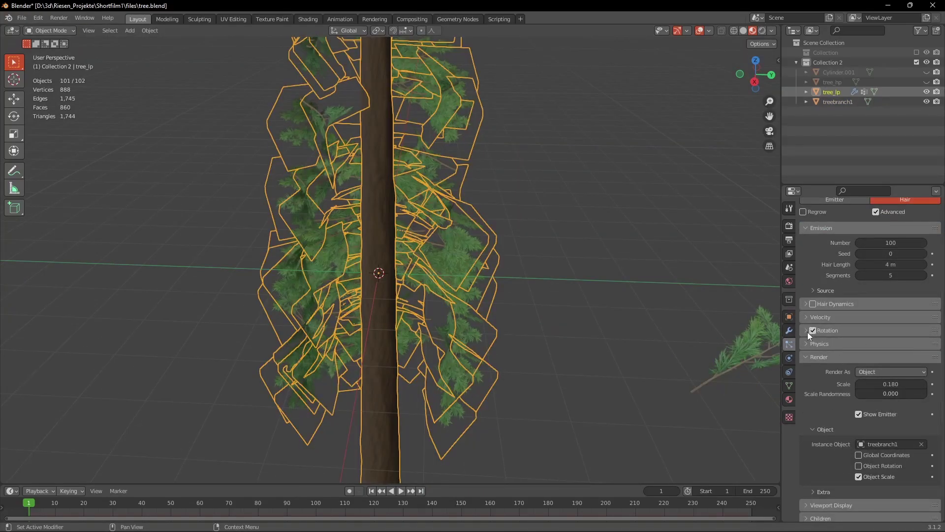
pyautogui.click(806, 330)
pyautogui.click(886, 344)
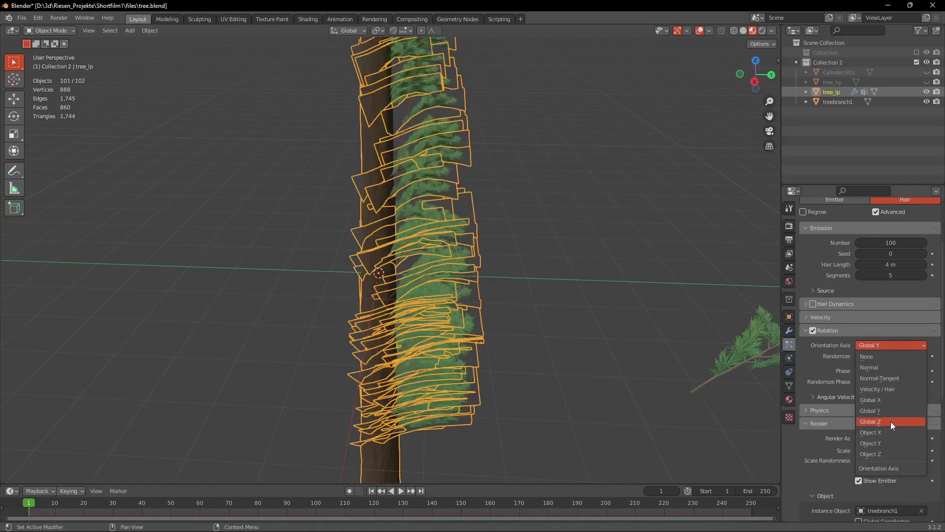
pyautogui.click(892, 422)
# Set the particle rotation phase to -1.000 and the randomize phase to 2.000.
pyautogui.moveTo(878, 356); pyautogui.dragTo(856, 356)
pyautogui.moveTo(497, 264); pyautogui.dragTo(427, 264, button='middle')
pyautogui.scroll(-3, 635, 324)
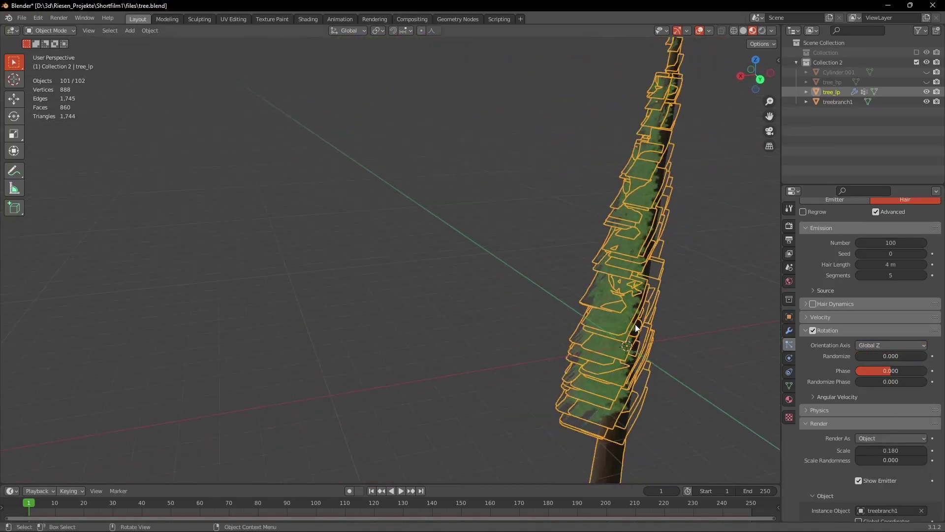
pyautogui.moveTo(635, 324); pyautogui.dragTo(566, 324, button='middle')
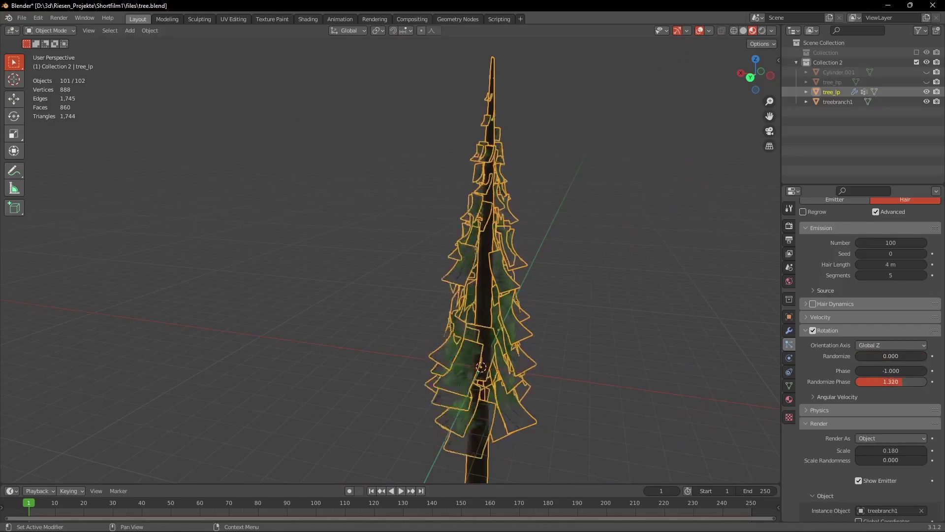
pyautogui.moveTo(904, 381); pyautogui.dragTo(928, 381)
pyautogui.click(583, 345)
pyautogui.moveTo(583, 344); pyautogui.dragTo(461, 332, button='middle')
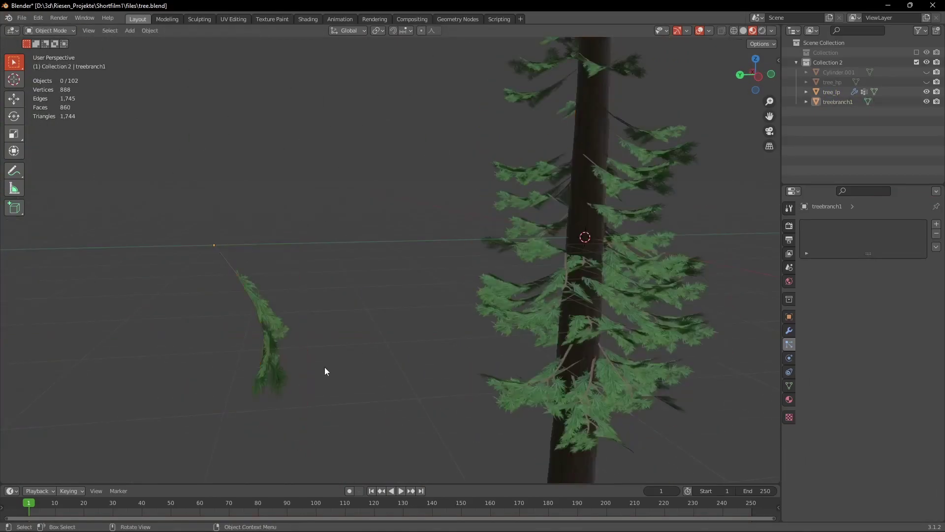
# Rotate all of the treebranch1 plane's geometry about -14° around X in Edit Mode.
pyautogui.moveTo(324, 368); pyautogui.dragTo(341, 344, button='middle')
pyautogui.click(341, 343)
pyautogui.press('Tab')
pyautogui.press('r')
pyautogui.press('x')
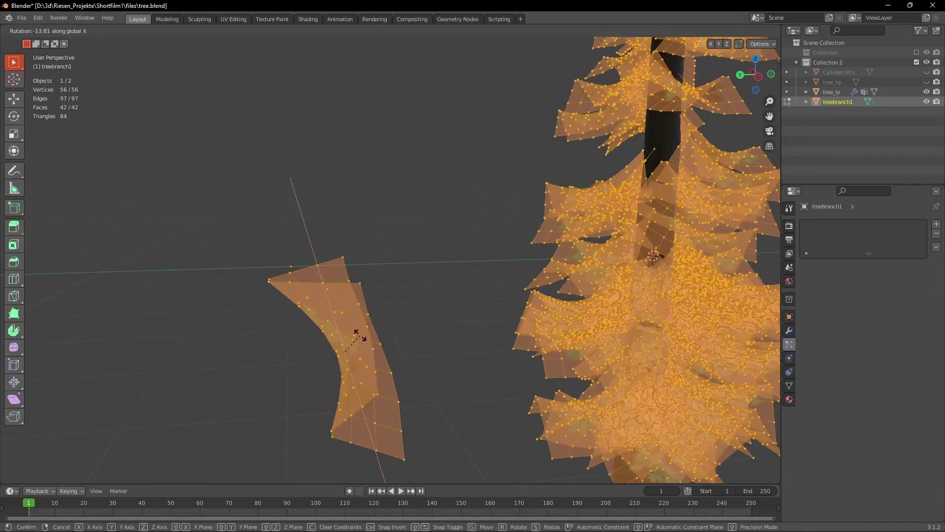
pyautogui.click(356, 334)
# Shift the branch plane's geometry along Z and Y so its stem lines up with the object origin.
pyautogui.press('g')
pyautogui.press('z')
pyautogui.click(357, 340)
pyautogui.press('g')
pyautogui.press('x')
pyautogui.press('y')
pyautogui.click(377, 328)
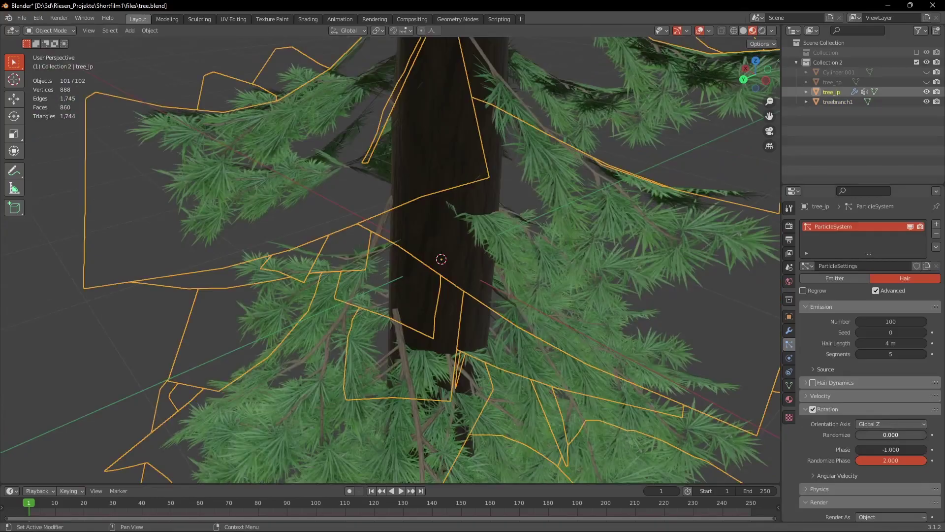
# Set the particle rotation's Randomize value to about 0.156 and adjust the scale settings of the branch instances.
pyautogui.moveTo(881, 435); pyautogui.dragTo(893, 434)
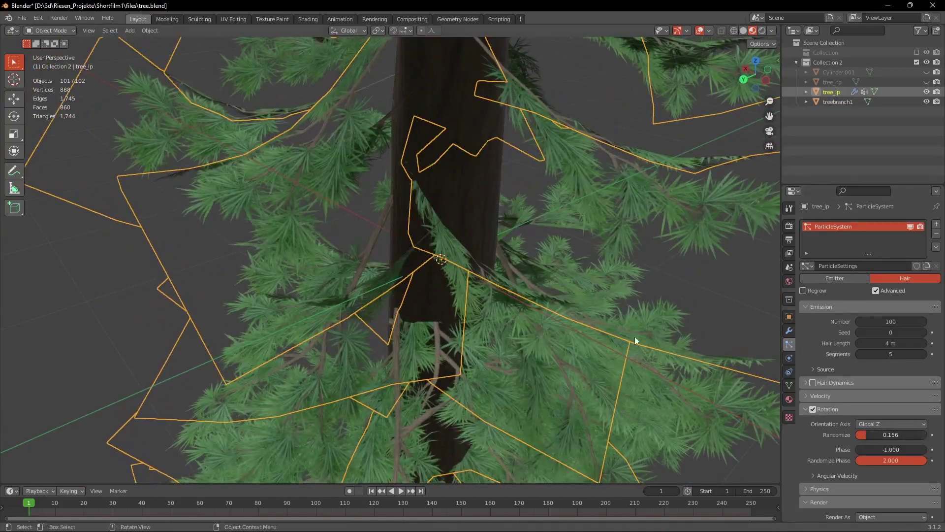
pyautogui.scroll(-5, 635, 336)
pyautogui.moveTo(634, 335); pyautogui.dragTo(549, 331, button='middle')
pyautogui.click(681, 303)
pyautogui.scroll(-3, 654, 300)
pyautogui.scroll(-3, 891, 454)
pyautogui.moveTo(890, 470); pyautogui.dragTo(911, 470)
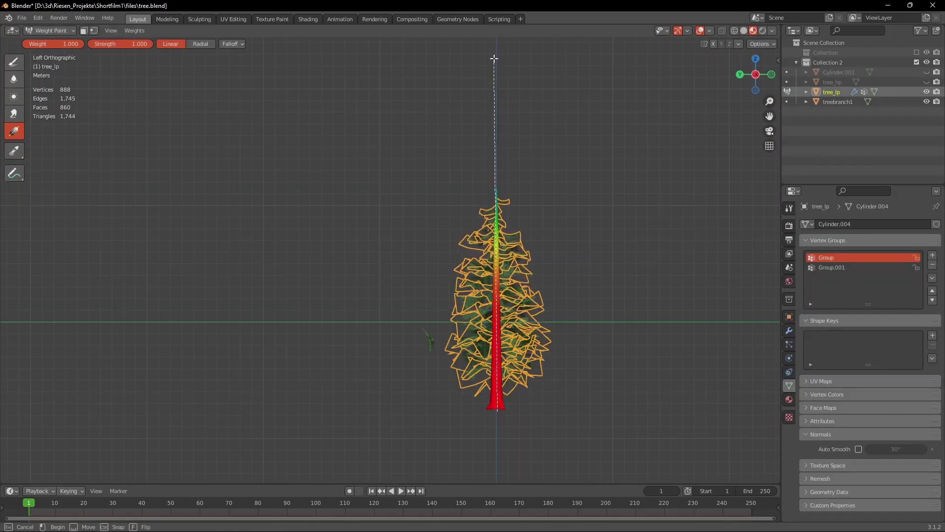
# Redraw the linear weight gradient of vertex group Group from the trunk's base to well above its tip.
pyautogui.moveTo(493, 58); pyautogui.dragTo(498, 21)
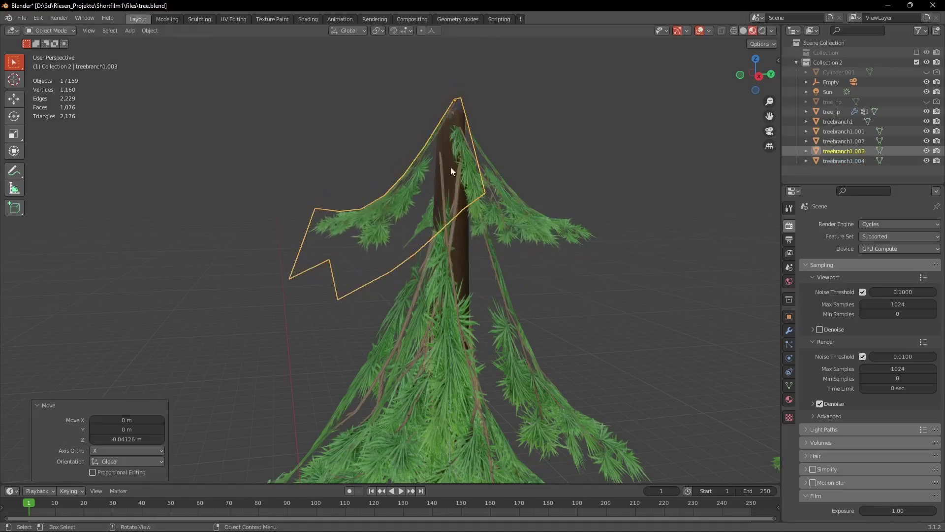
# Move the treebranch1.003 copy horizontally and along Z so its stem meets the trunk near the tip.
pyautogui.press('g')
pyautogui.press('x')
pyautogui.moveTo(451, 167); pyautogui.dragTo(432, 213, button='middle')
pyautogui.press('y')
pyautogui.click(448, 191)
pyautogui.press('g')
pyautogui.press('z')
pyautogui.click(454, 206)
# Scale the treebranch1.003 copy at the tip of the tree.
pyautogui.click(462, 189)
pyautogui.click(392, 251)
pyautogui.press('s')
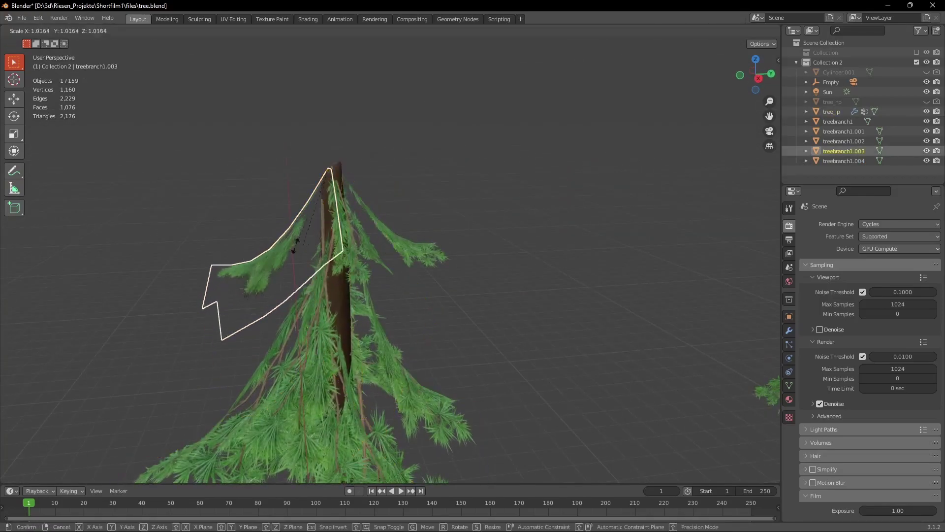